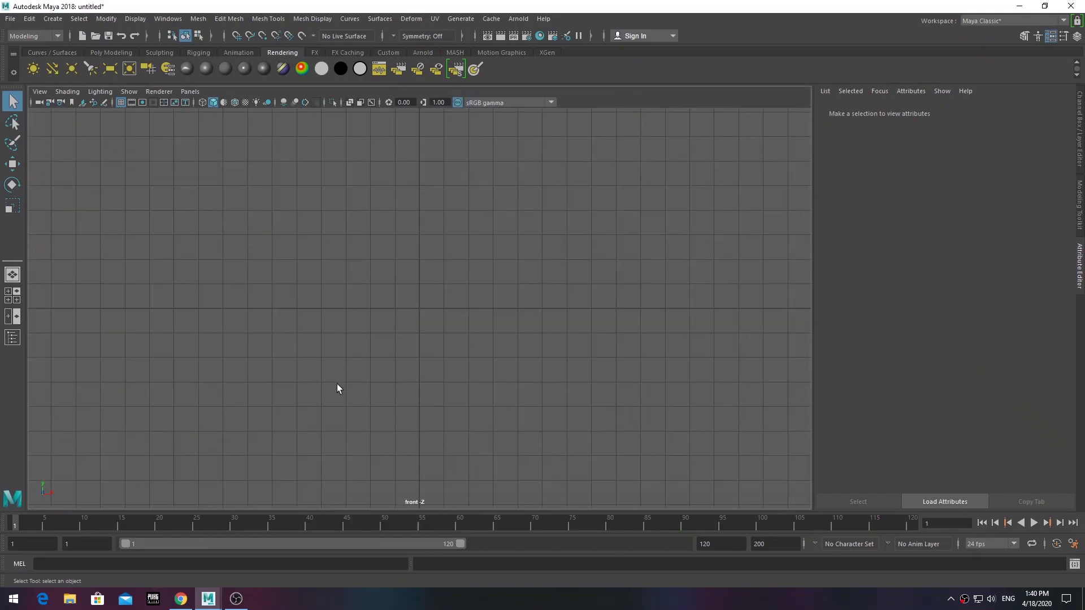
- Import app.jpg from the Downloads folder as an image plane in the front view
{"action": "left_click", "coordinate": [40, 91]}
{"action": "left_click", "coordinate": [224, 354]}
{"action": "left_click", "coordinate": [151, 191]}
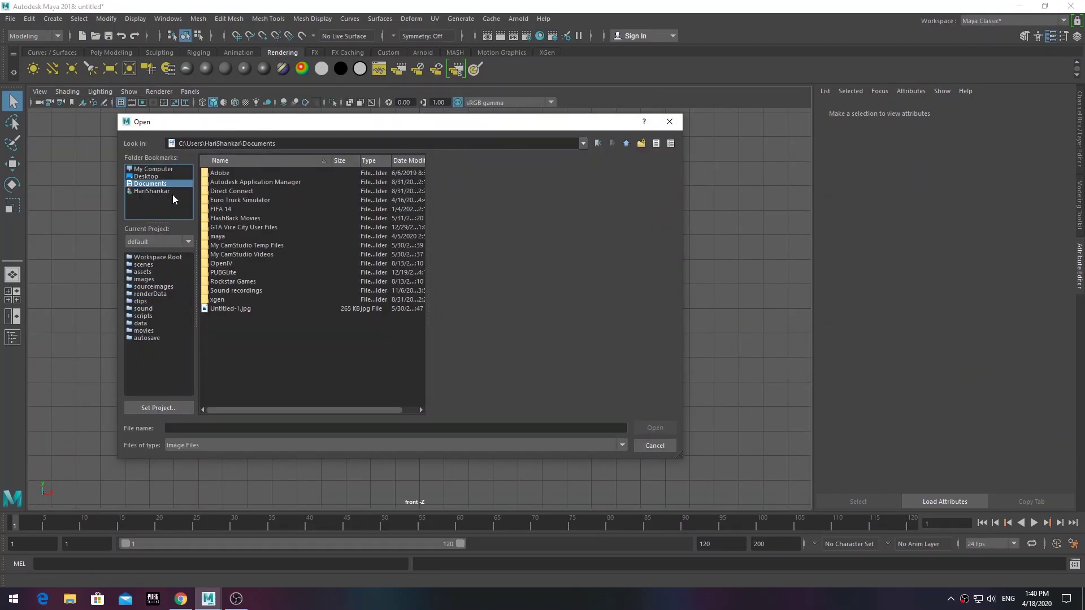
{"action": "double_click", "coordinate": [226, 226]}
{"action": "left_click", "coordinate": [232, 292]}
{"action": "key", "text": "Down"}
{"action": "key", "text": "Down"}
{"action": "key", "text": "Down"}
{"action": "key", "text": "Down"}
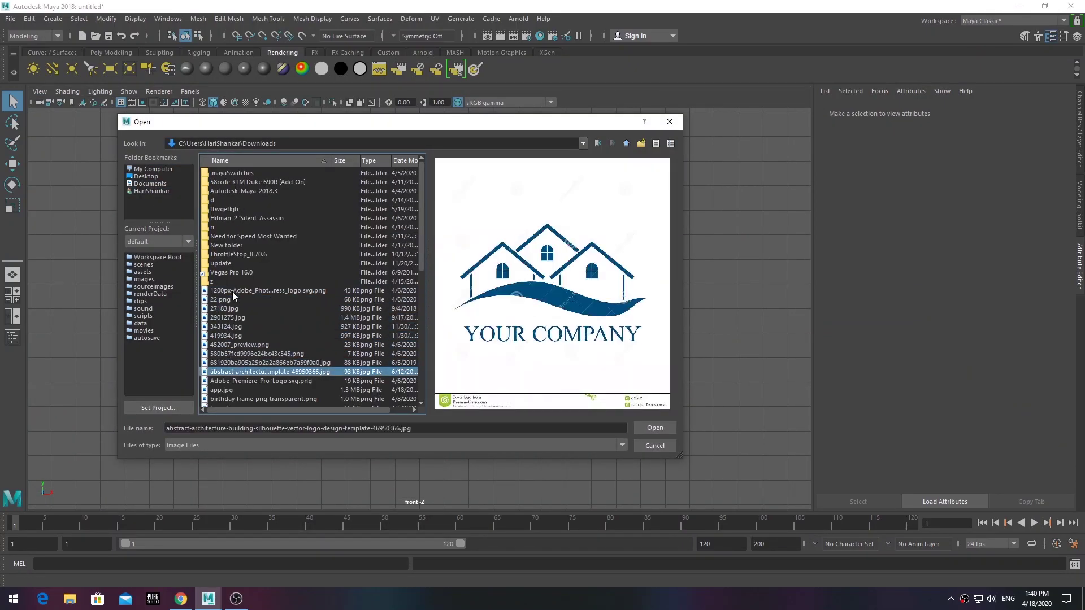
{"action": "key", "text": "Down"}
{"action": "key", "text": "Down"}
{"action": "key", "text": "Return"}
- Deselect the image plane and zoom the front view to frame the apples
{"action": "scroll", "coordinate": [365, 283], "scroll_direction": "up", "scroll_amount": 5}
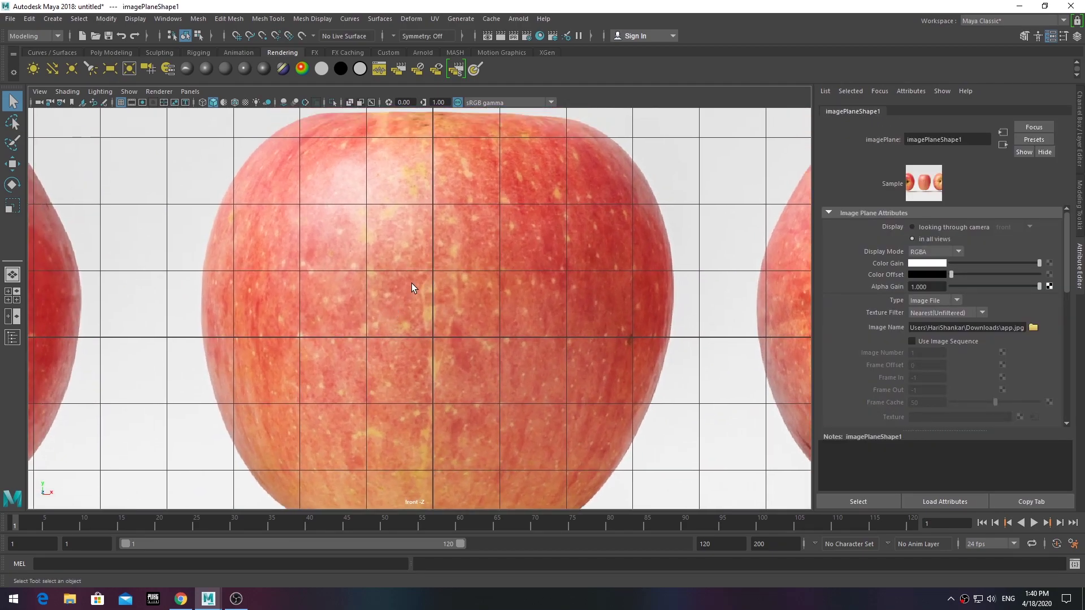
{"action": "scroll", "coordinate": [93, 294], "scroll_direction": "down", "scroll_amount": 6}
{"action": "left_click", "coordinate": [93, 294]}
{"action": "scroll", "coordinate": [289, 306], "scroll_direction": "up", "scroll_amount": 3}
{"action": "scroll", "coordinate": [289, 305], "scroll_direction": "up", "scroll_amount": 2}
{"action": "scroll", "coordinate": [356, 285], "scroll_direction": "down", "scroll_amount": 1}
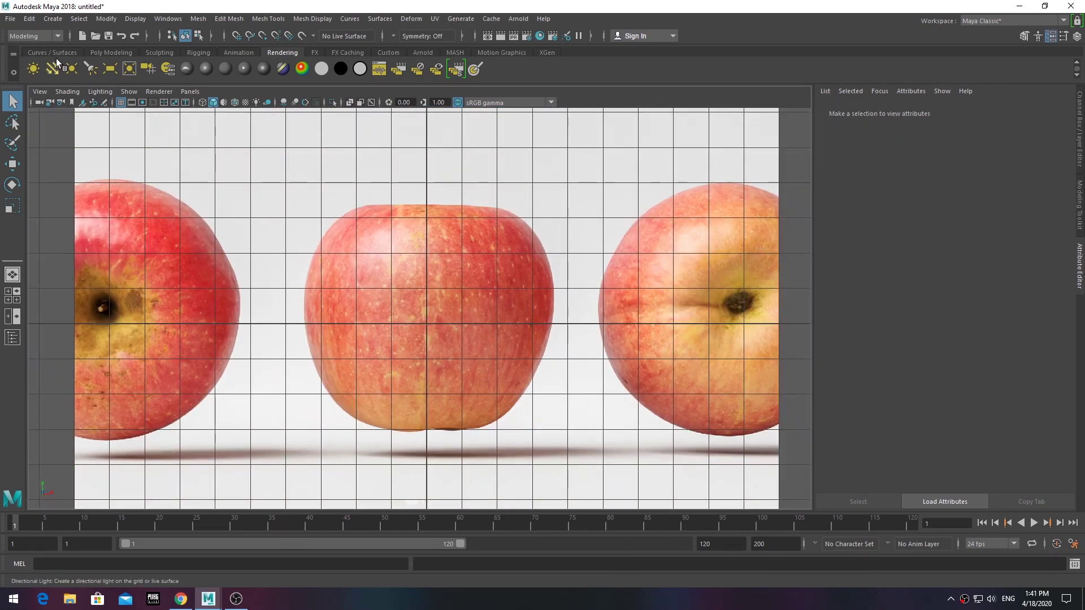
- Create a polygon sphere and scale it up to about 3.768 to cover the middle apple
{"action": "left_click", "coordinate": [114, 53]}
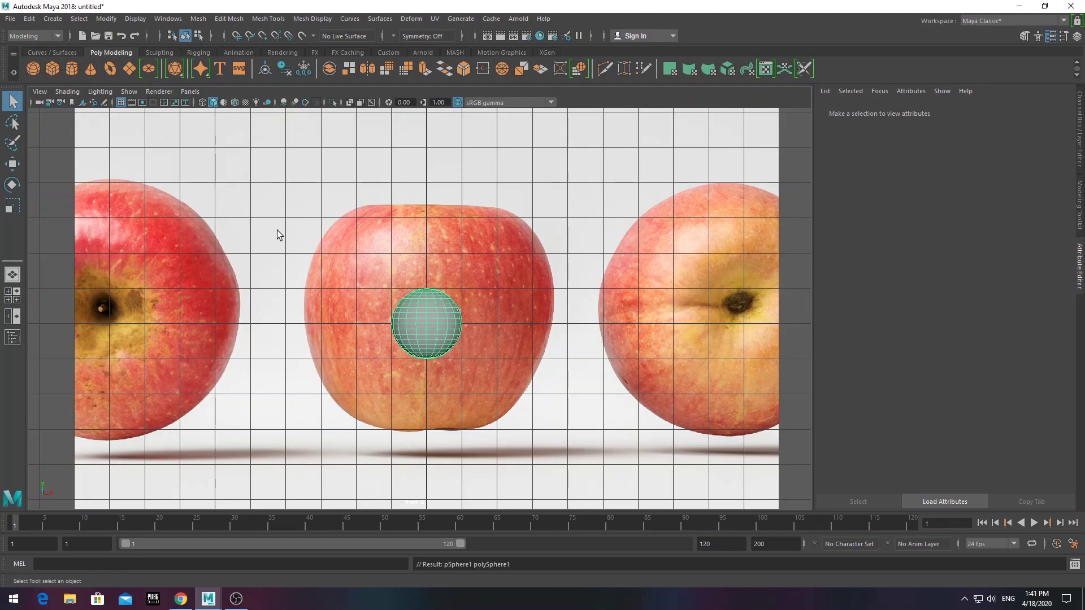
{"action": "scroll", "coordinate": [408, 281], "scroll_direction": "up", "scroll_amount": 2}
{"action": "left_click", "coordinate": [408, 281]}
{"action": "left_click_drag", "start_coordinate": [435, 338], "coordinate": [678, 476]}
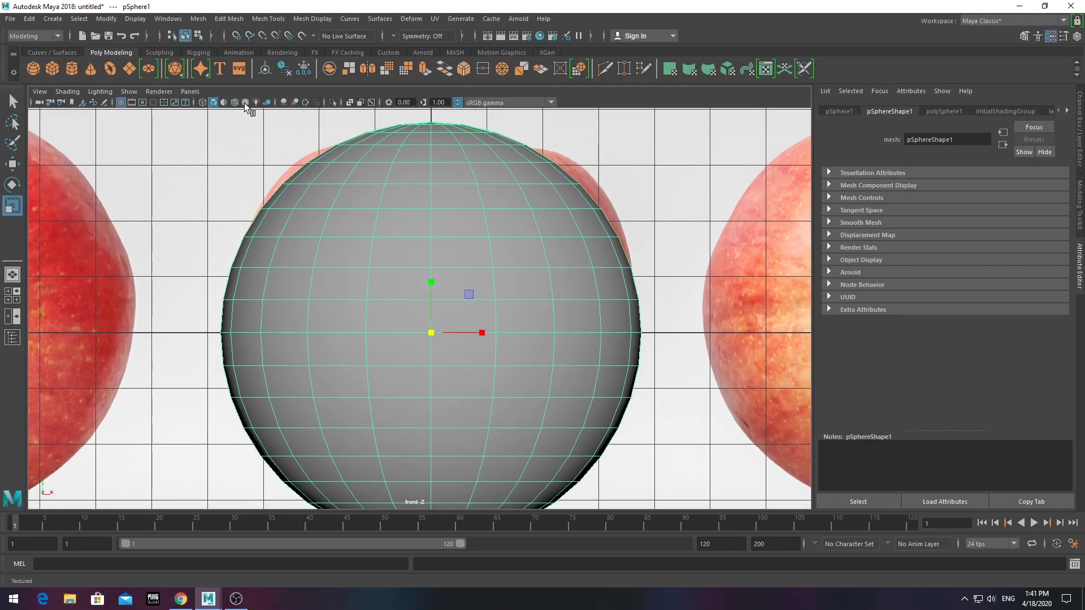
- Switch to wireframe, select the sphere and lower its subdivisions in the Channel Box
{"action": "left_click", "coordinate": [202, 102]}
{"action": "scroll", "coordinate": [486, 243], "scroll_direction": "down", "scroll_amount": 2}
{"action": "left_click", "coordinate": [528, 249]}
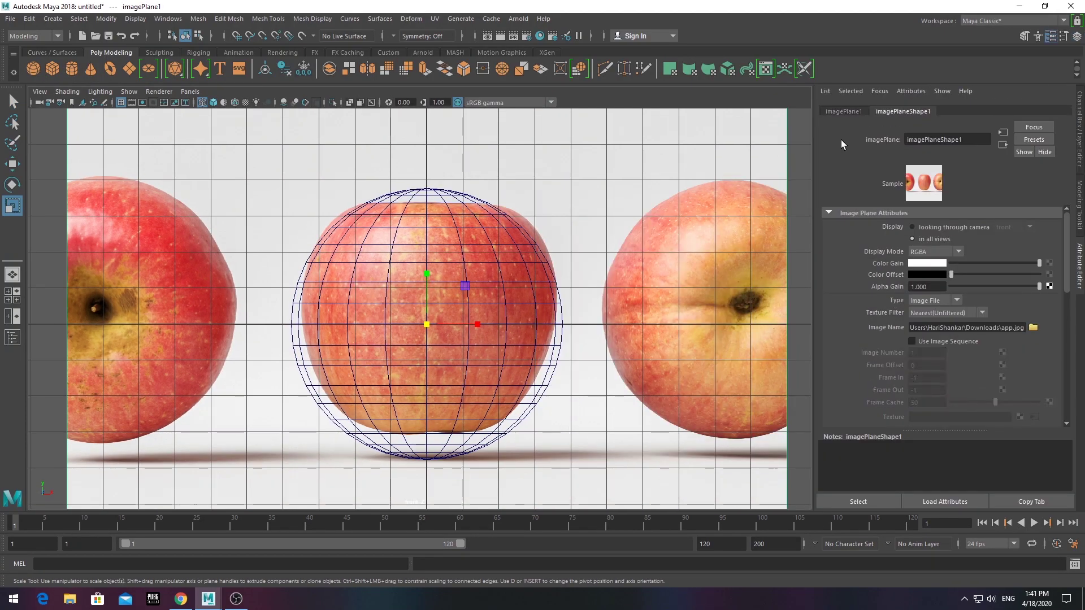
{"action": "left_click", "coordinate": [491, 235]}
{"action": "key", "text": "ctrl+a"}
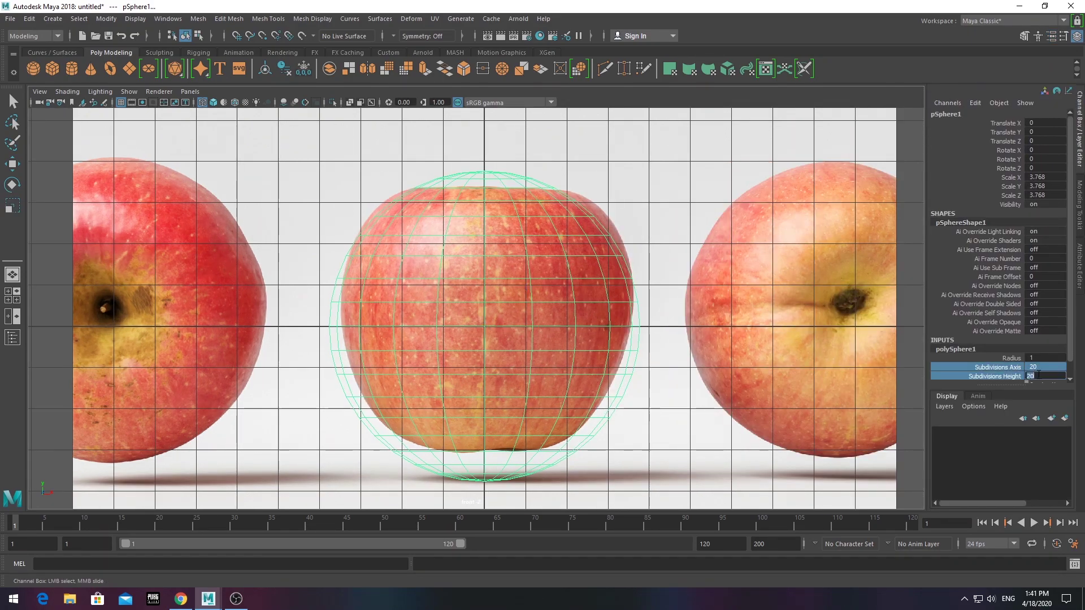
{"action": "scroll", "coordinate": [547, 259], "scroll_direction": "up", "scroll_amount": 3}
{"action": "scroll", "coordinate": [780, 260], "scroll_direction": "down", "scroll_amount": 5}
{"action": "scroll", "coordinate": [501, 310], "scroll_direction": "up", "scroll_amount": 5}
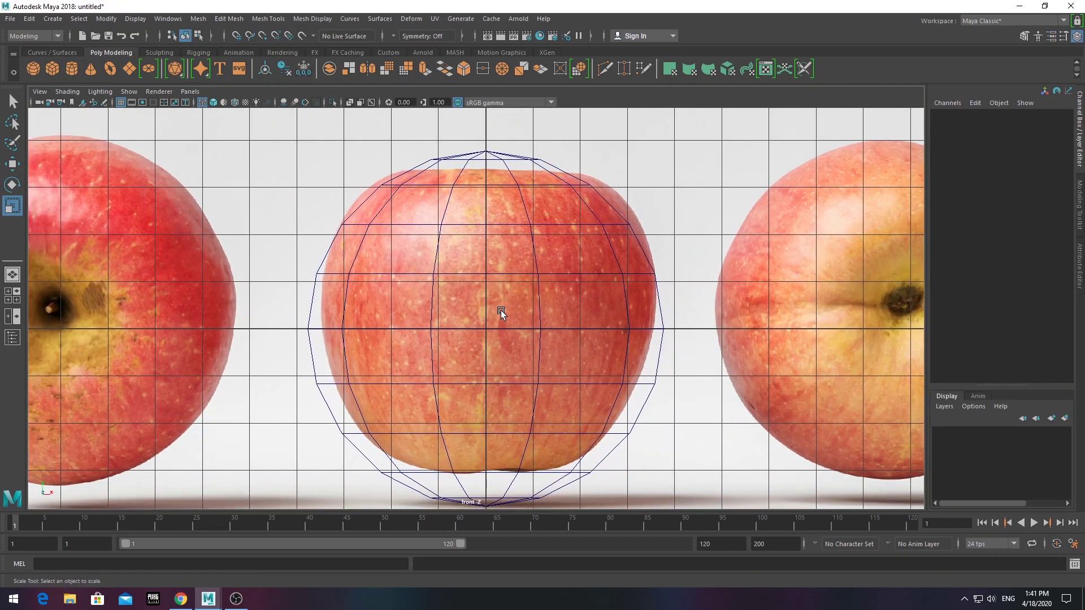
{"action": "left_click", "coordinate": [435, 153]}
- Scale the top vertex ring and pull side vertices in to the apple's edges
{"action": "key", "text": "r"}
{"action": "right_click_drag", "start_coordinate": [435, 152], "coordinate": [390, 153]}
{"action": "scroll", "coordinate": [506, 218], "scroll_direction": "up", "scroll_amount": 3}
{"action": "left_click_drag", "start_coordinate": [396, 142], "coordinate": [525, 187]}
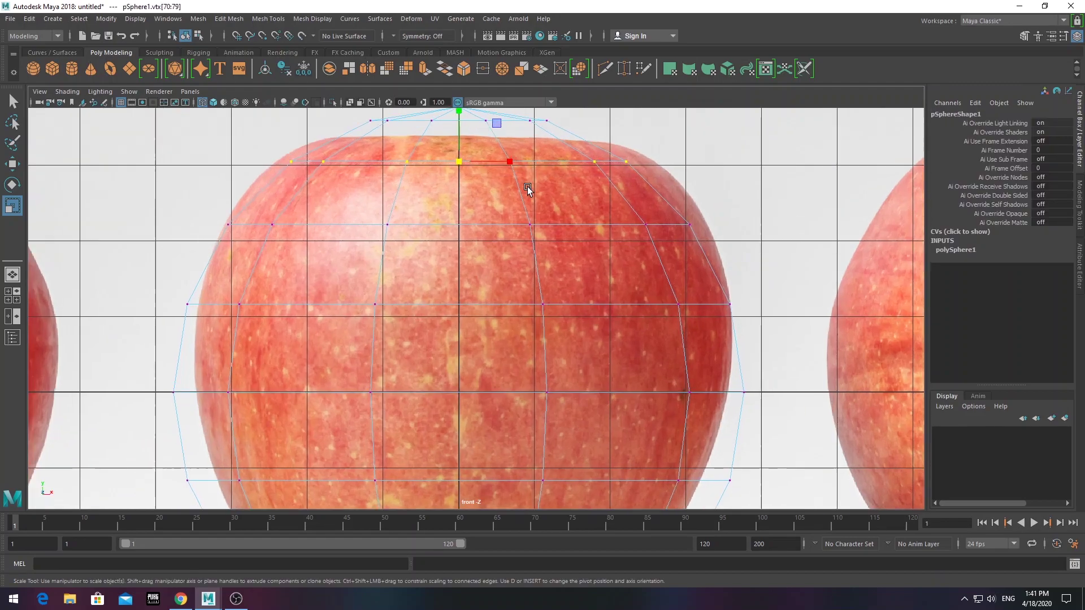
{"action": "scroll", "coordinate": [469, 277], "scroll_direction": "up", "scroll_amount": 2}
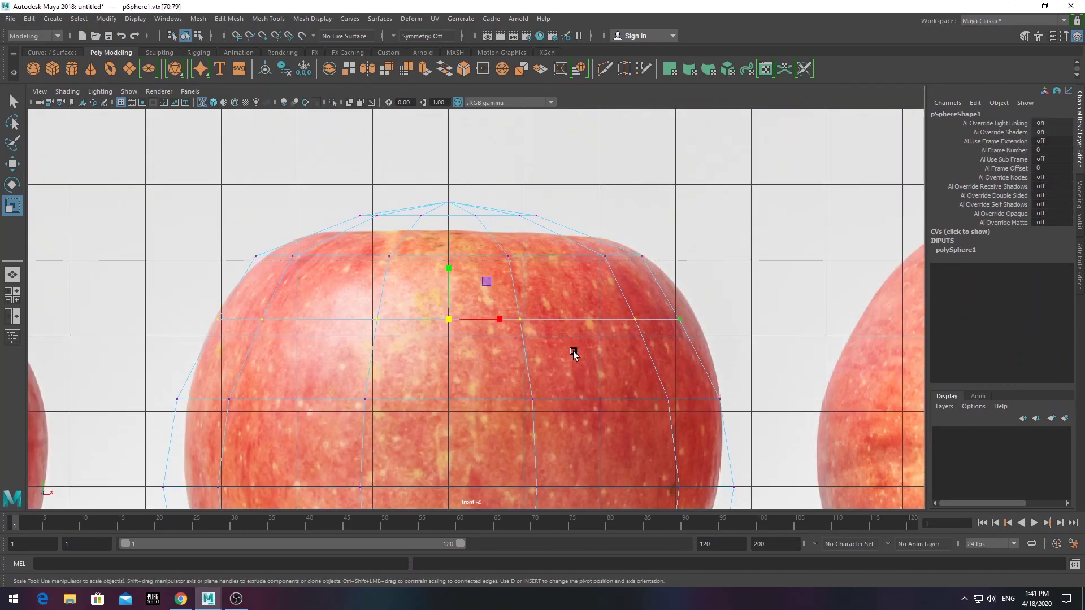
{"action": "middle_click_drag", "start_coordinate": [453, 333], "coordinate": [438, 267], "text": "alt"}
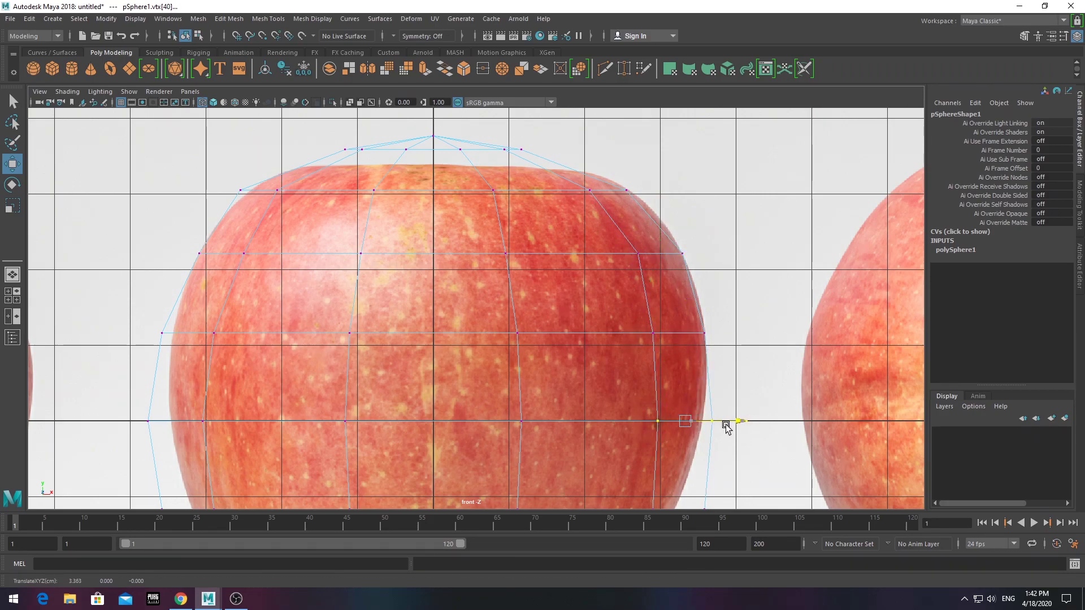
{"action": "middle_click_drag", "start_coordinate": [688, 401], "coordinate": [732, 398], "text": "alt"}
{"action": "middle_click_drag", "start_coordinate": [656, 297], "coordinate": [674, 248], "text": "alt"}
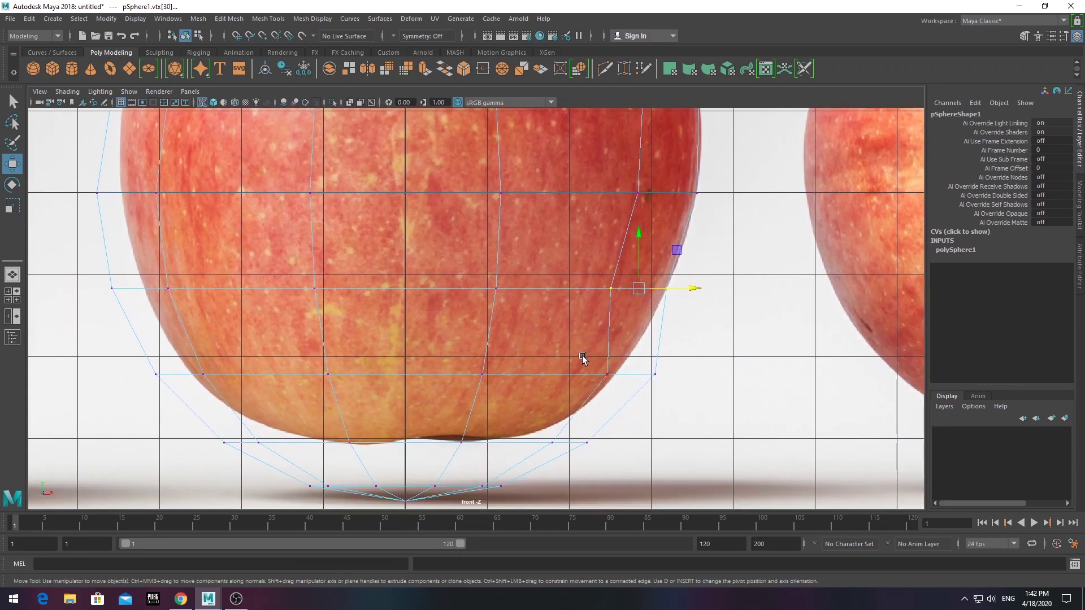
{"action": "left_click_drag", "start_coordinate": [666, 383], "coordinate": [647, 383]}
{"action": "middle_click_drag", "start_coordinate": [519, 432], "coordinate": [527, 400], "text": "alt"}
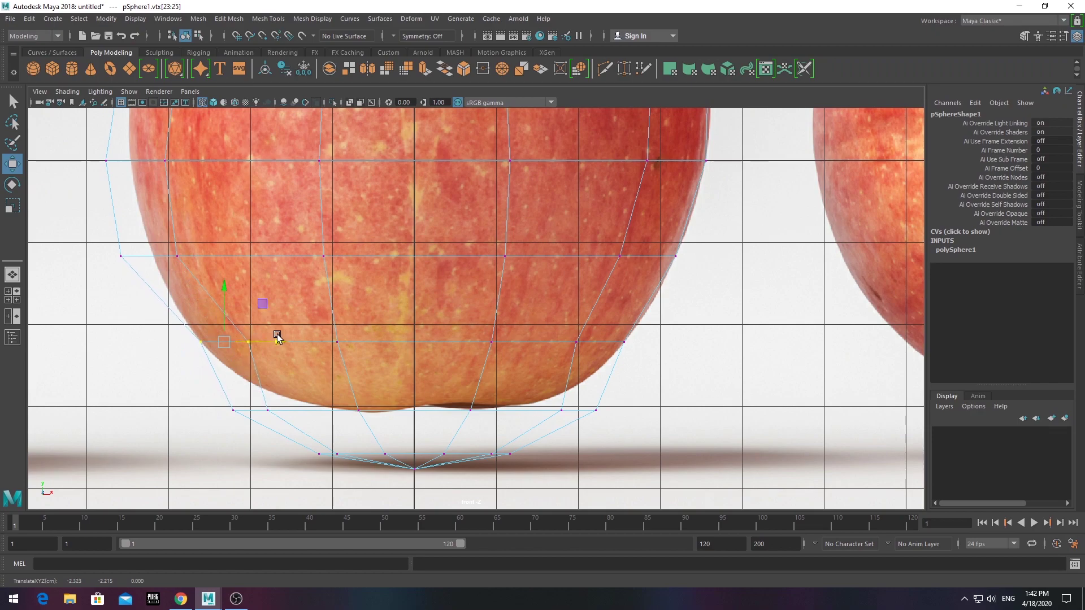
- Select the lower vertex rows and raise them to flatten the apple's base
{"action": "middle_click_drag", "start_coordinate": [237, 258], "coordinate": [271, 413], "text": "alt"}
{"action": "left_click_drag", "start_coordinate": [116, 294], "coordinate": [240, 329]}
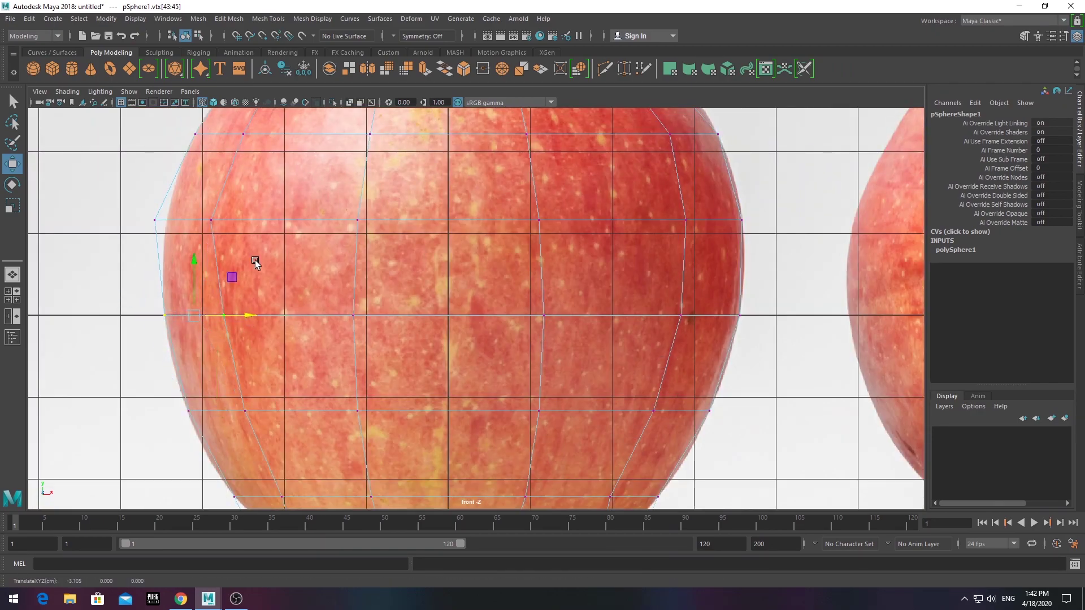
{"action": "left_click_drag", "start_coordinate": [255, 264], "coordinate": [235, 310]}
{"action": "middle_click_drag", "start_coordinate": [468, 290], "coordinate": [242, 353], "text": "alt"}
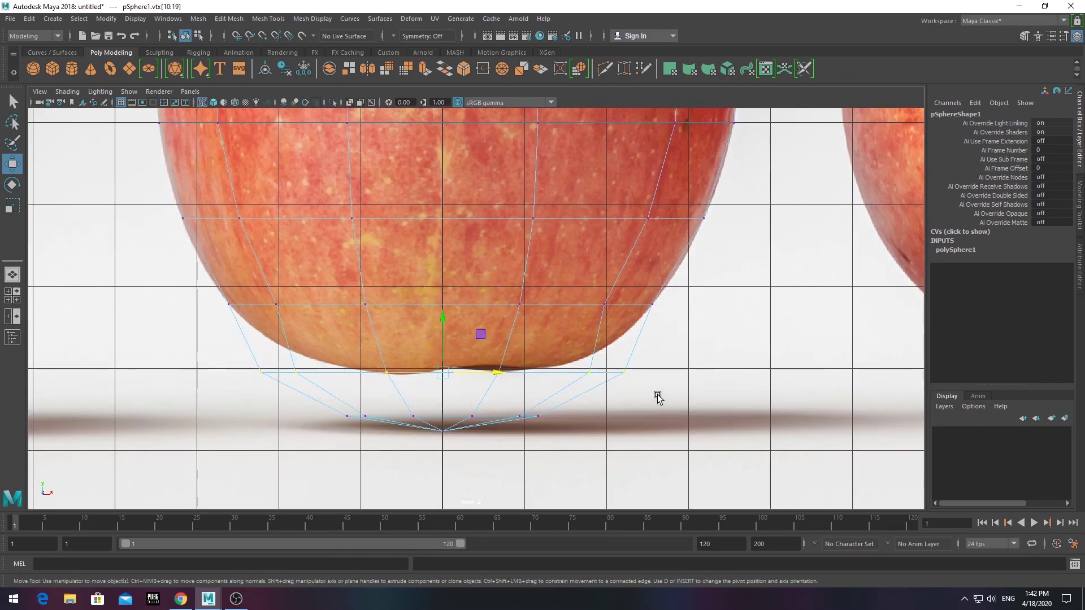
{"action": "left_click_drag", "start_coordinate": [445, 326], "coordinate": [446, 303]}
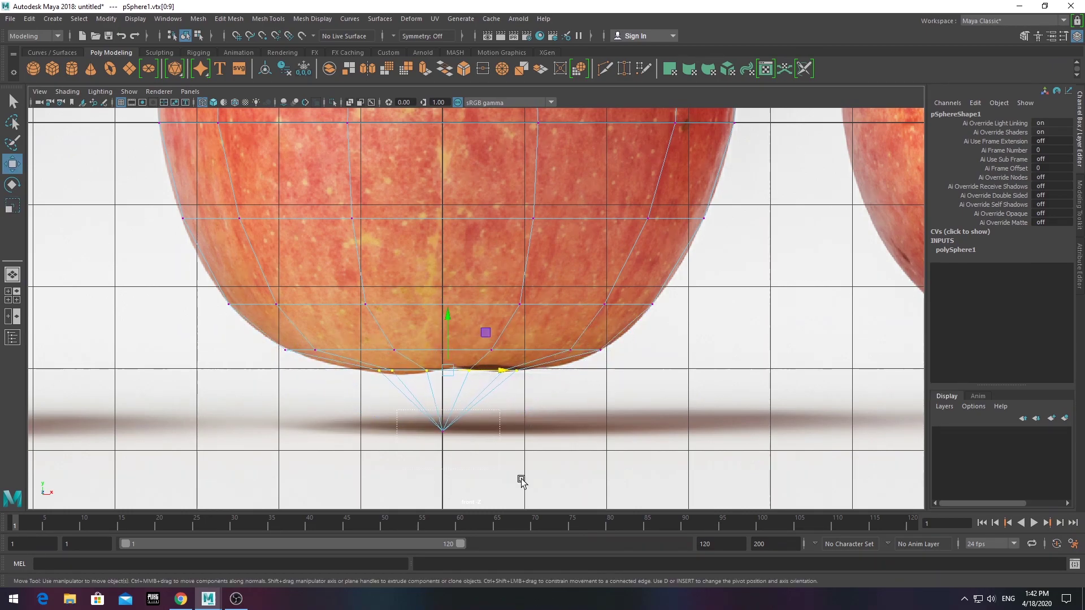
- Shift the top vertices to match the apple's crown, then view it in perspective
{"action": "middle_click_drag", "start_coordinate": [461, 304], "coordinate": [417, 263], "text": "alt"}
{"action": "left_click_drag", "start_coordinate": [312, 265], "coordinate": [562, 294]}
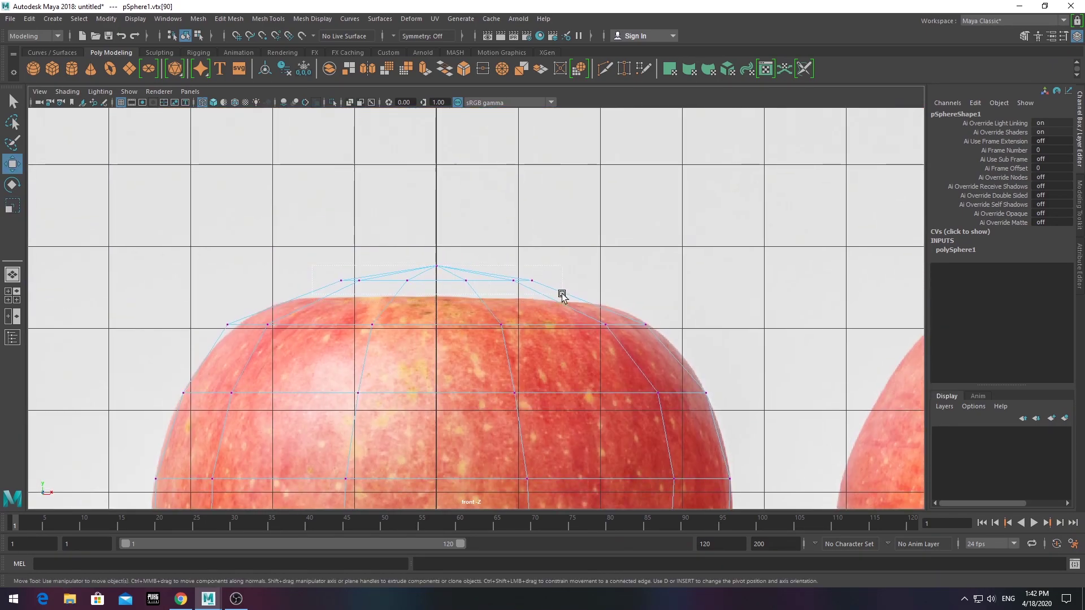
{"action": "scroll", "coordinate": [468, 272], "scroll_direction": "up", "scroll_amount": 2}
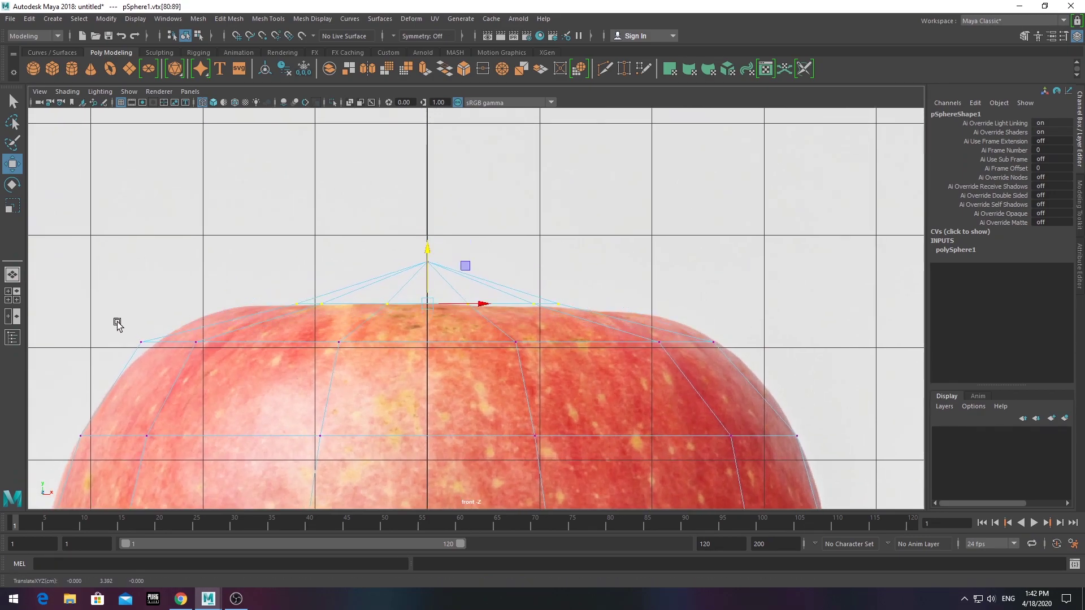
{"action": "left_click_drag", "start_coordinate": [179, 346], "coordinate": [192, 347]}
{"action": "mouse_move", "coordinate": [191, 346]}
{"action": "middle_mouse_down", "text": "alt"}
{"action": "mouse_move", "coordinate": [194, 334]}
{"action": "mouse_move", "coordinate": [239, 335]}
{"action": "middle_mouse_up", "text": "alt"}
{"action": "left_click_drag", "start_coordinate": [279, 284], "coordinate": [320, 305]}
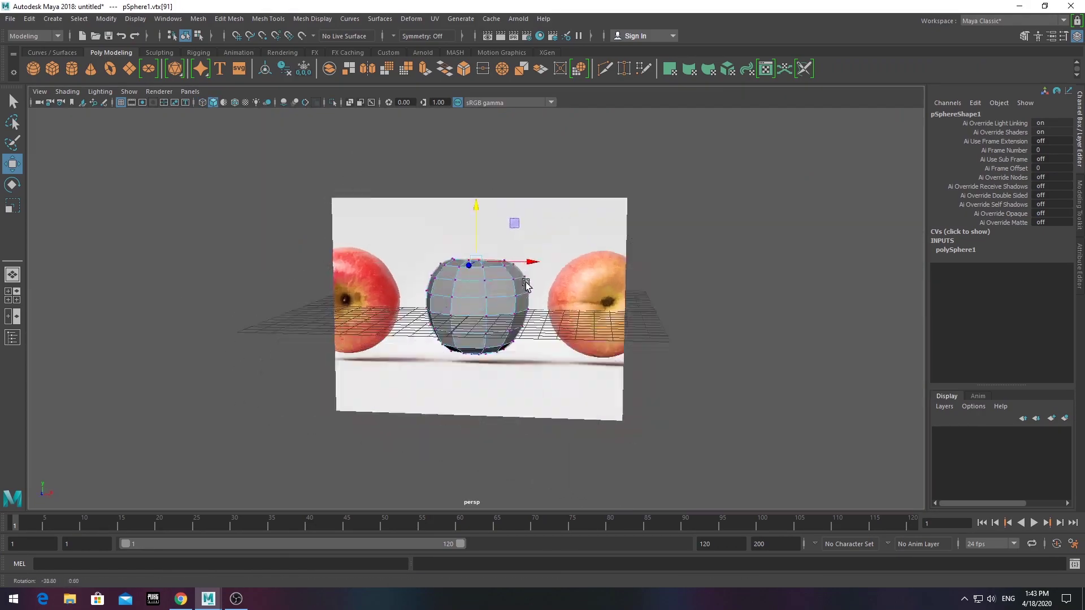
{"action": "right_click_drag", "start_coordinate": [475, 274], "coordinate": [521, 254]}
- Move the reference image plane onto a new layer1 and hide that layer
{"action": "left_click_drag", "start_coordinate": [521, 254], "coordinate": [591, 422], "text": "alt"}
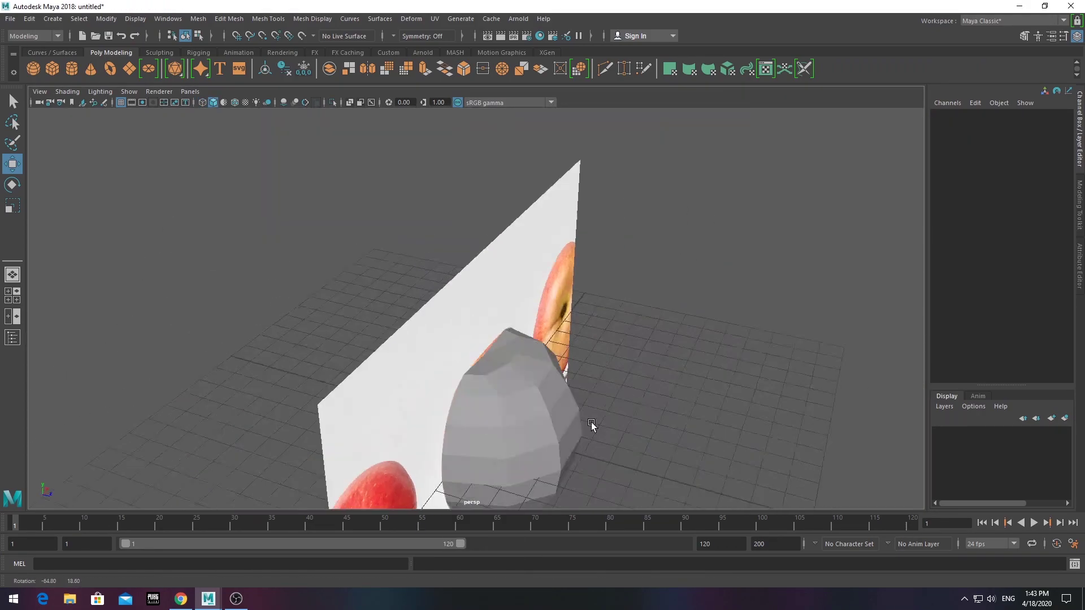
{"action": "left_click", "coordinate": [558, 263]}
{"action": "left_click", "coordinate": [940, 433]}
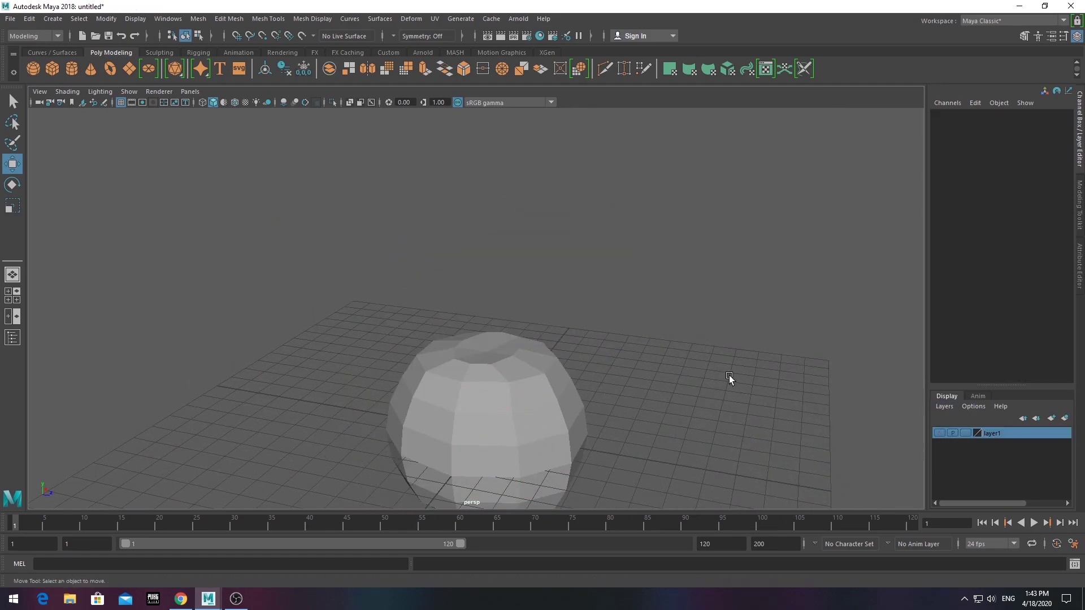
{"action": "left_click", "coordinate": [467, 401]}
{"action": "scroll", "coordinate": [548, 354], "scroll_direction": "down", "scroll_amount": 3}
- From the top view, adjust an inner vertex on the sphere's crown
{"action": "left_click_drag", "start_coordinate": [547, 354], "coordinate": [481, 349], "text": "alt+shift"}
{"action": "right_click_drag", "start_coordinate": [435, 299], "coordinate": [381, 272]}
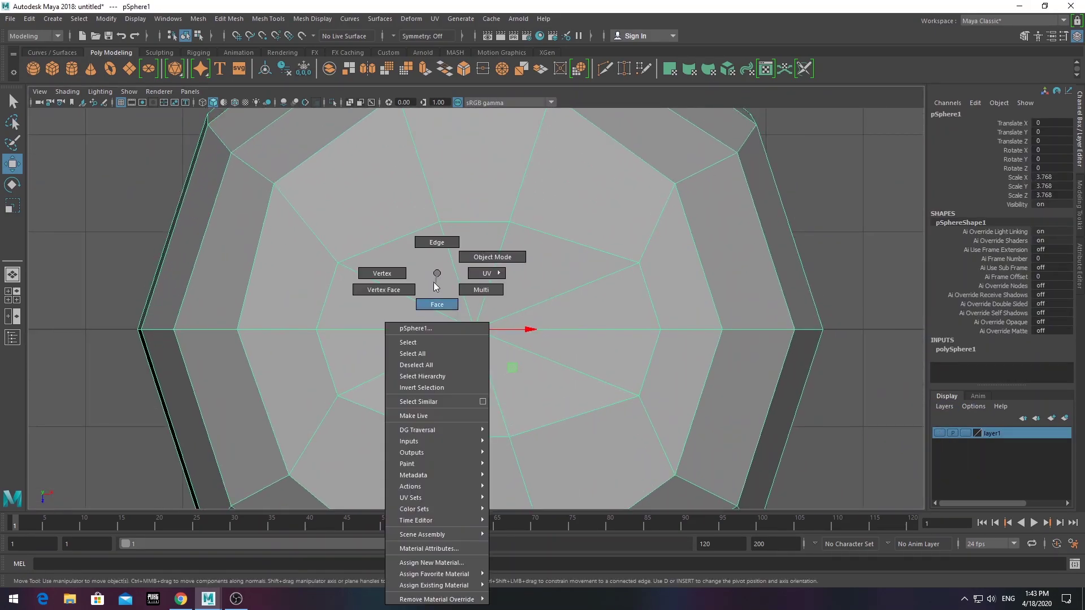
{"action": "left_click", "coordinate": [546, 280]}
{"action": "scroll", "coordinate": [594, 303], "scroll_direction": "up", "scroll_amount": 3}
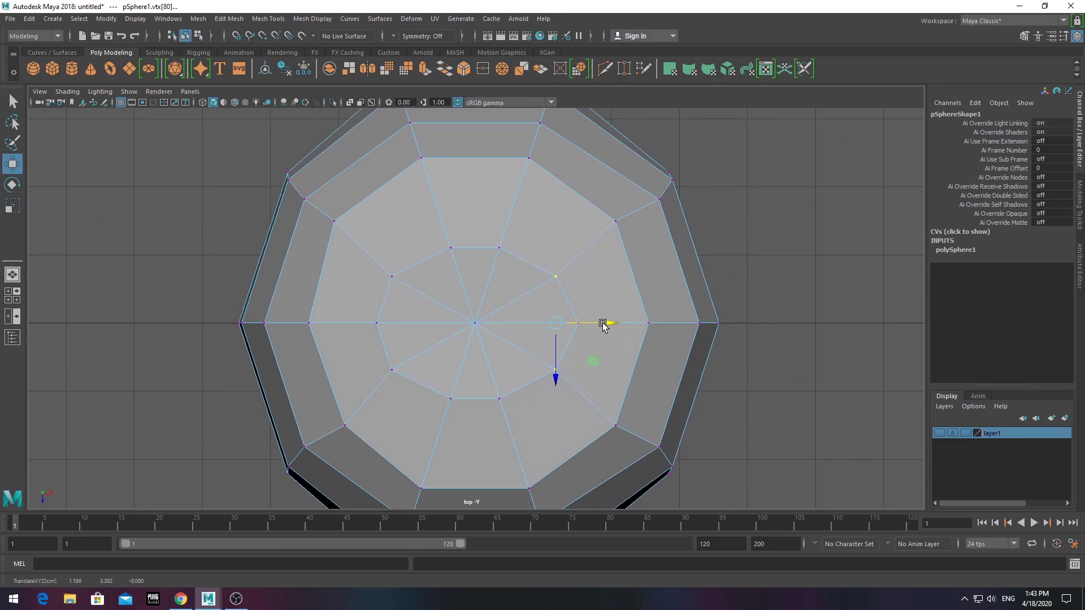
{"action": "scroll", "coordinate": [528, 249], "scroll_direction": "down", "scroll_amount": 4}
{"action": "key", "text": "F8"}
{"action": "scroll", "coordinate": [474, 300], "scroll_direction": "up", "scroll_amount": 7}
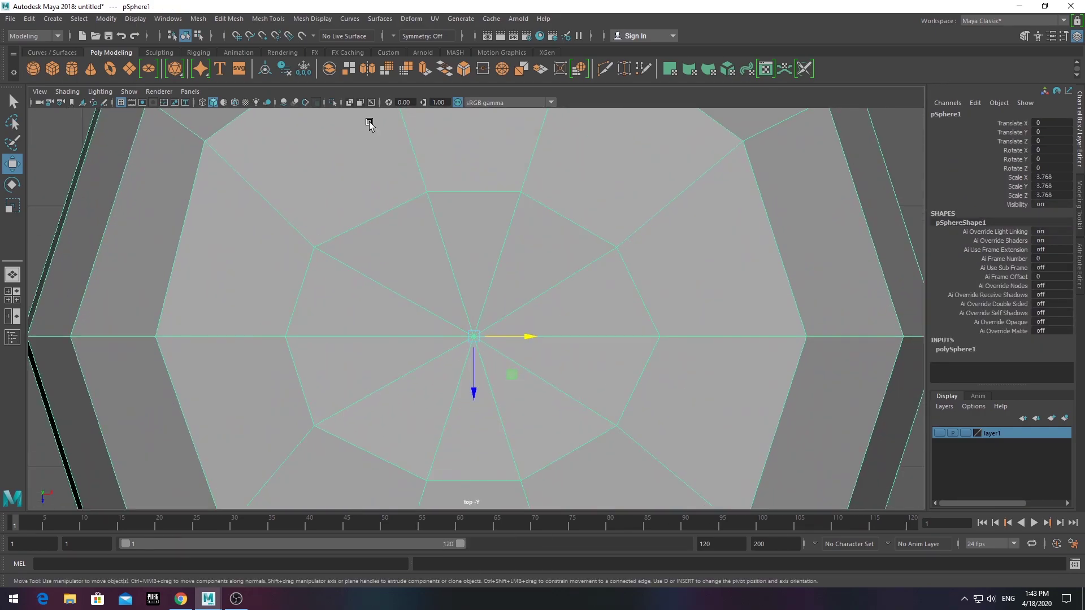
- Insert an extra edge loop around the sphere's top and cut new edges there
{"action": "left_click", "coordinate": [268, 18]}
{"action": "left_click", "coordinate": [294, 104]}
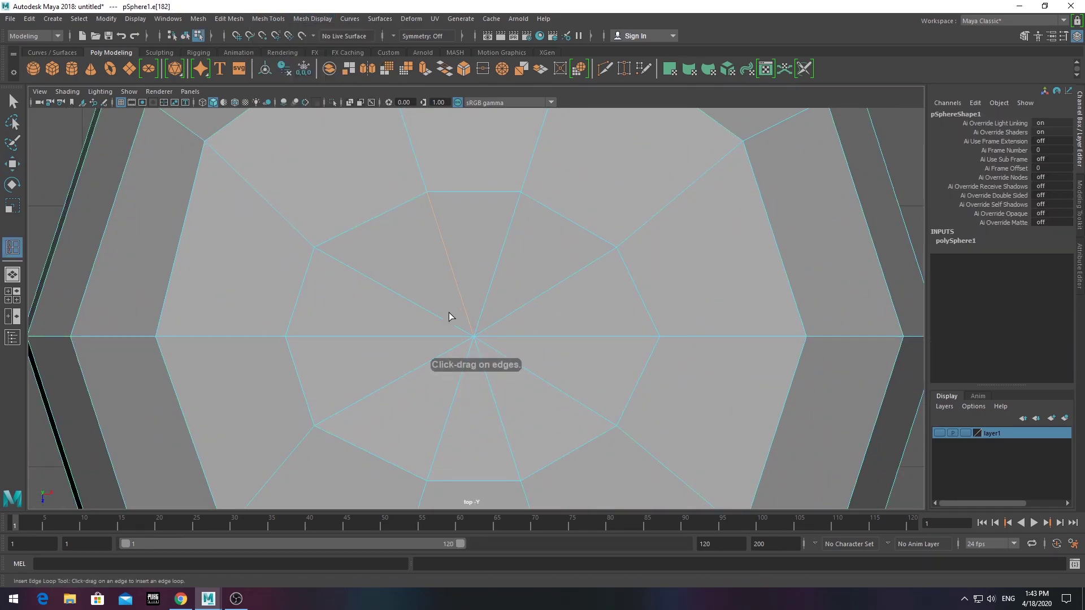
{"action": "mouse_move", "coordinate": [450, 314]}
{"action": "left_mouse_down", "text": "alt"}
{"action": "mouse_move", "coordinate": [505, 252]}
{"action": "mouse_move", "coordinate": [483, 381]}
{"action": "mouse_move", "coordinate": [458, 380]}
{"action": "left_mouse_up", "text": "alt"}
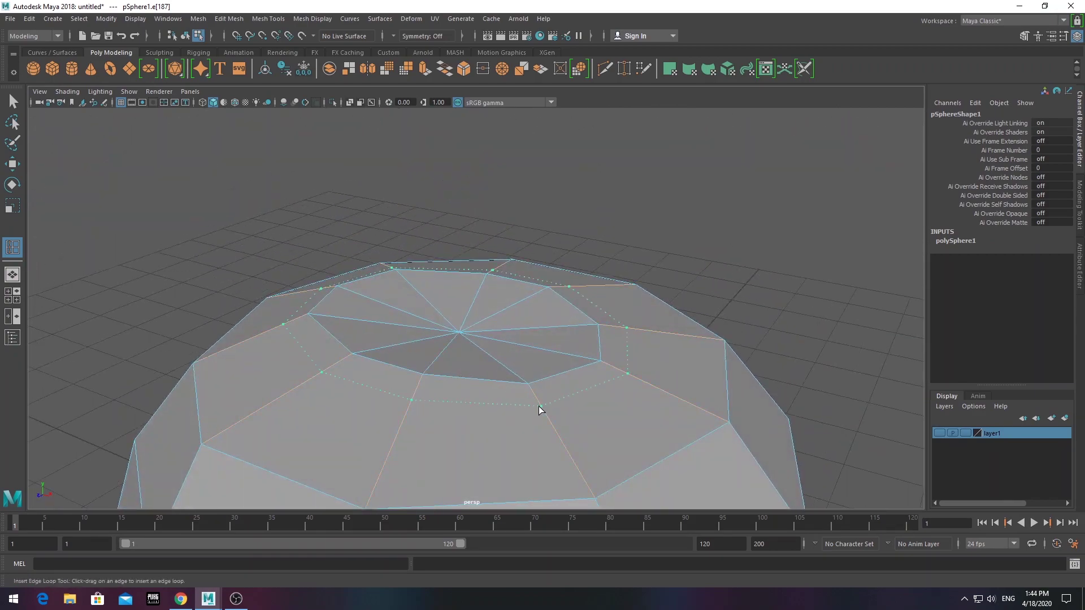
{"action": "scroll", "coordinate": [490, 366], "scroll_direction": "up", "scroll_amount": 3}
{"action": "right_click_drag", "start_coordinate": [377, 307], "coordinate": [309, 308], "text": "shift"}
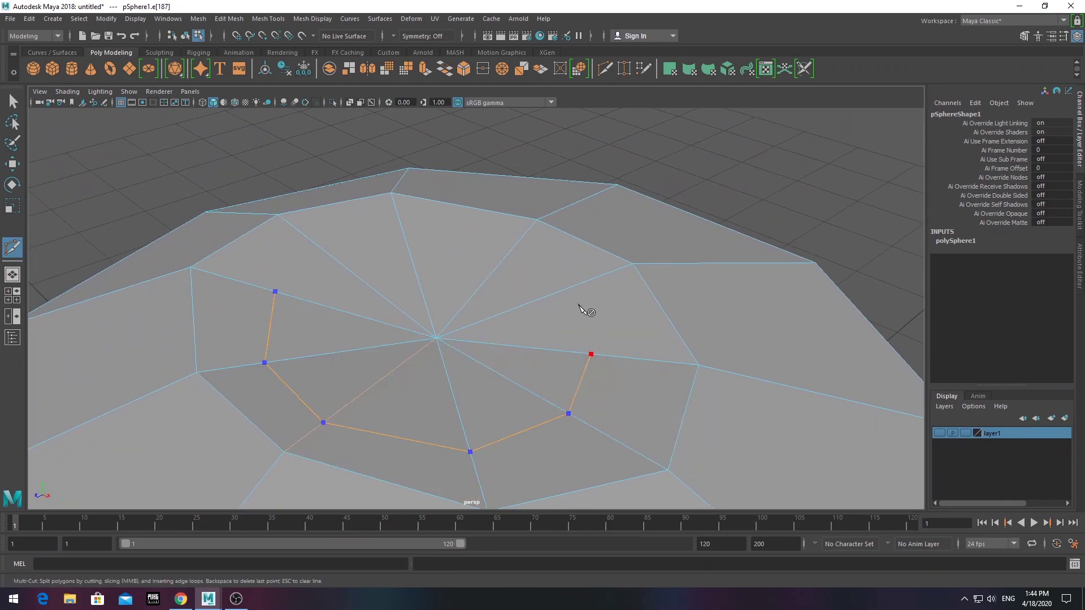
{"action": "left_click", "coordinate": [265, 363]}
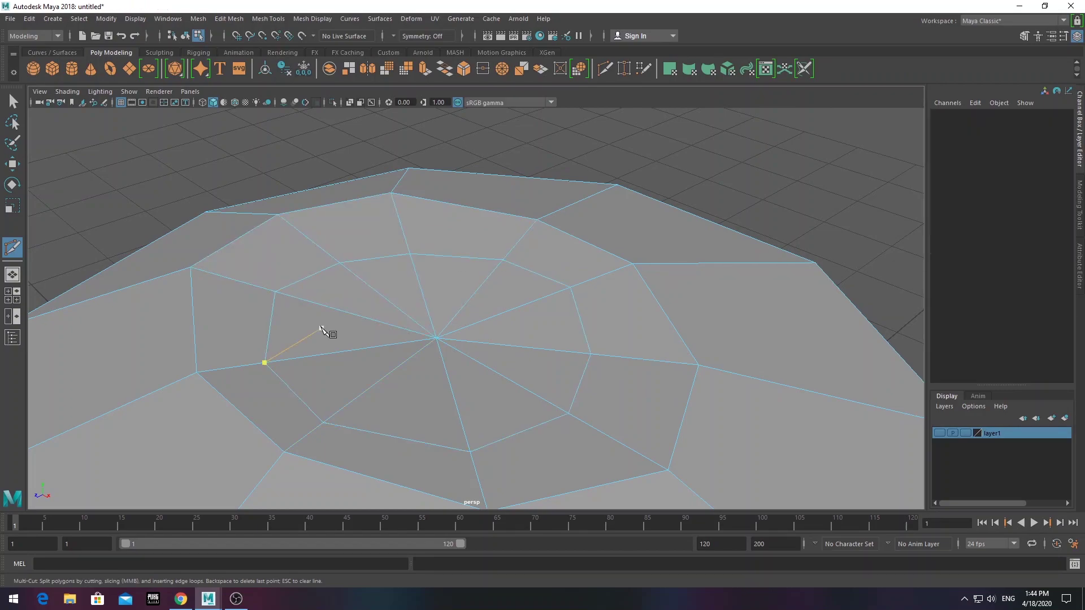
{"action": "mouse_move", "coordinate": [347, 261]}
{"action": "left_mouse_down", "text": "alt"}
{"action": "mouse_move", "coordinate": [514, 335]}
{"action": "mouse_move", "coordinate": [421, 318]}
{"action": "mouse_move", "coordinate": [455, 286]}
{"action": "left_mouse_up", "text": "alt"}
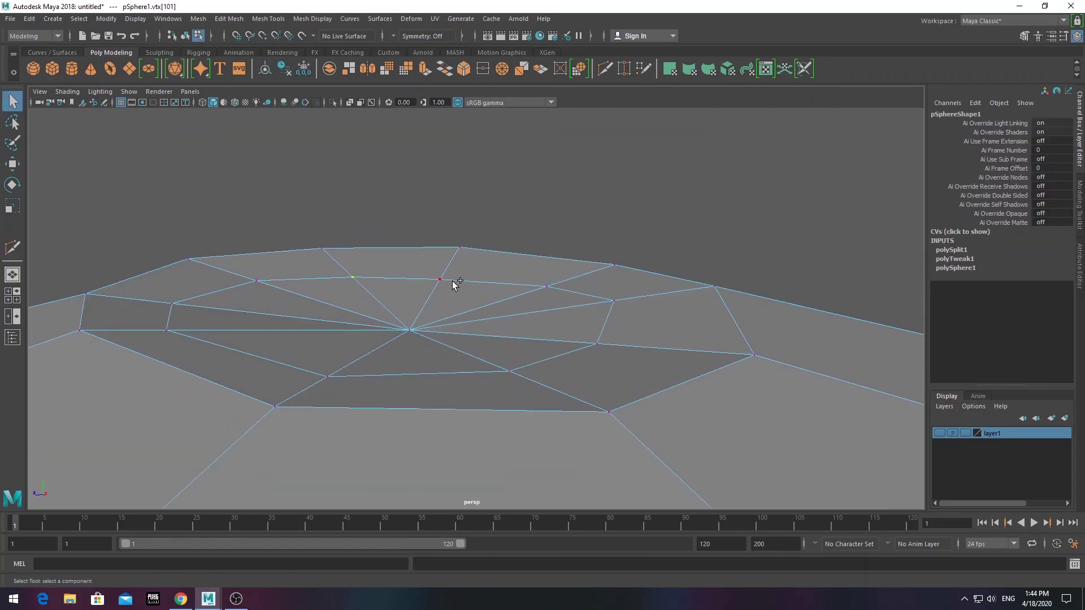
- Push the top centre vertex down into a stem dimple
{"action": "left_click", "coordinate": [409, 330]}
{"action": "key", "text": "w"}
{"action": "mouse_move", "coordinate": [407, 315]}
{"action": "left_mouse_down"}
{"action": "mouse_move", "coordinate": [397, 262]}
{"action": "mouse_move", "coordinate": [450, 315]}
{"action": "left_mouse_up"}
{"action": "scroll", "coordinate": [480, 368], "scroll_direction": "down", "scroll_amount": 3}
{"action": "mouse_move", "coordinate": [479, 368]}
{"action": "left_mouse_down", "text": "alt"}
{"action": "mouse_move", "coordinate": [497, 366]}
{"action": "mouse_move", "coordinate": [451, 334]}
{"action": "left_mouse_up", "text": "alt"}
{"action": "scroll", "coordinate": [489, 333], "scroll_direction": "down", "scroll_amount": 5}
{"action": "middle_click_drag", "start_coordinate": [488, 333], "coordinate": [502, 345]}
{"action": "scroll", "coordinate": [546, 311], "scroll_direction": "up", "scroll_amount": 3}
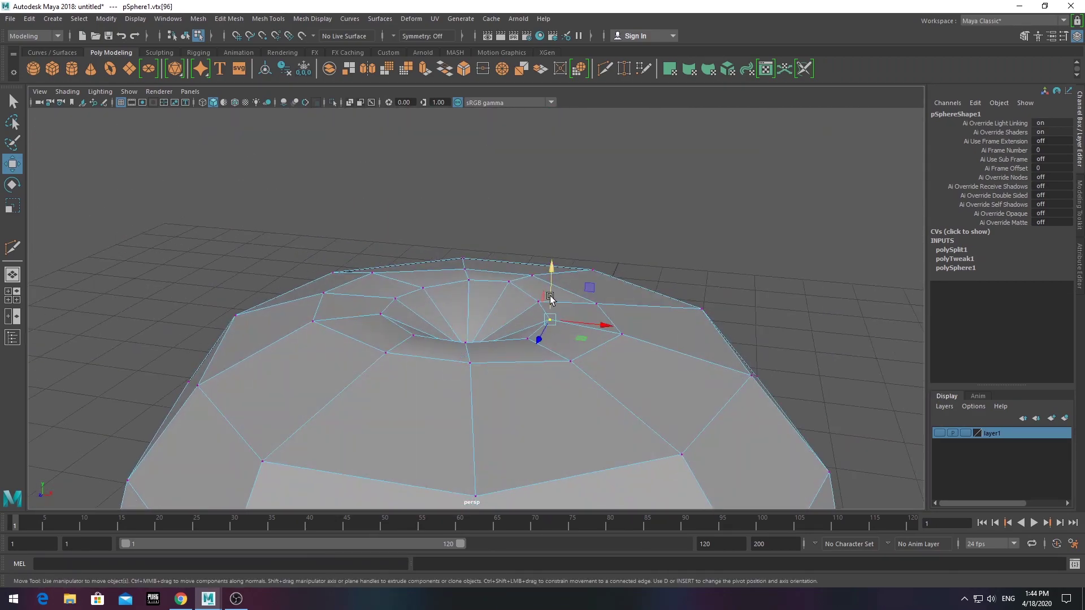
{"action": "left_click", "coordinate": [622, 324]}
{"action": "left_click", "coordinate": [571, 347]}
{"action": "mouse_move", "coordinate": [570, 330]}
{"action": "left_mouse_down", "text": "alt"}
{"action": "mouse_move", "coordinate": [562, 318]}
{"action": "mouse_move", "coordinate": [595, 310]}
{"action": "left_mouse_up", "text": "alt"}
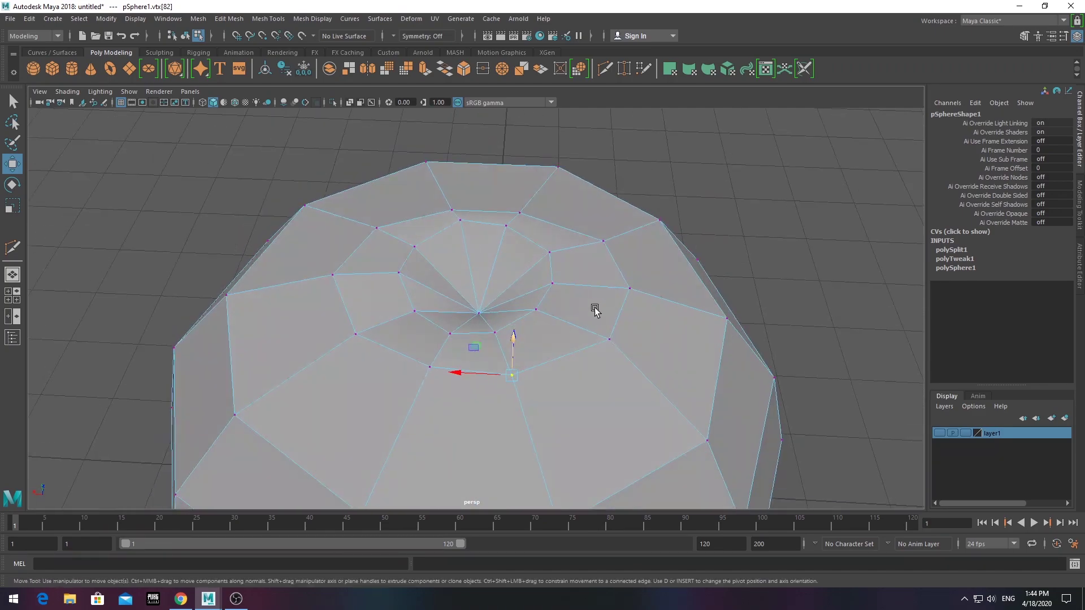
{"action": "left_click_drag", "start_coordinate": [626, 277], "coordinate": [479, 273], "text": "alt"}
{"action": "right_click_drag", "start_coordinate": [455, 298], "coordinate": [698, 225]}
- Preview the sphere smoothed, then show the reference layer in the wireframe front view
{"action": "key", "text": "3"}
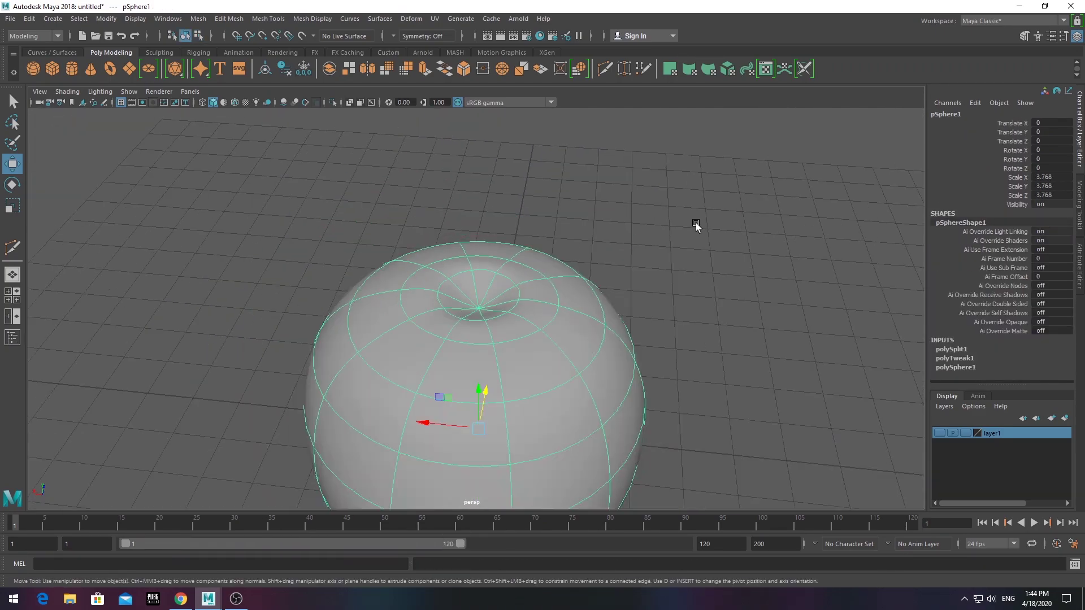
{"action": "left_click", "coordinate": [477, 292]}
{"action": "mouse_move", "coordinate": [477, 292]}
{"action": "left_mouse_down", "text": "alt"}
{"action": "mouse_move", "coordinate": [438, 303]}
{"action": "mouse_move", "coordinate": [477, 295]}
{"action": "left_mouse_up", "text": "alt"}
{"action": "key", "text": "space"}
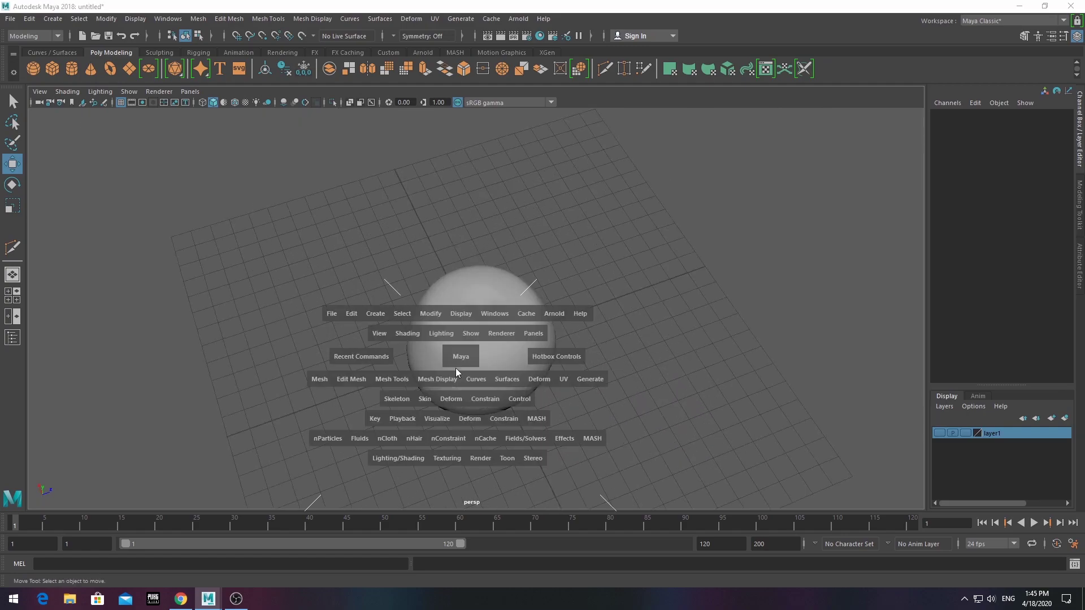
{"action": "left_click_drag", "start_coordinate": [455, 368], "coordinate": [455, 412]}
{"action": "key", "text": "4"}
{"action": "left_click", "coordinate": [939, 432]}
{"action": "scroll", "coordinate": [447, 365], "scroll_direction": "up", "scroll_amount": 3}
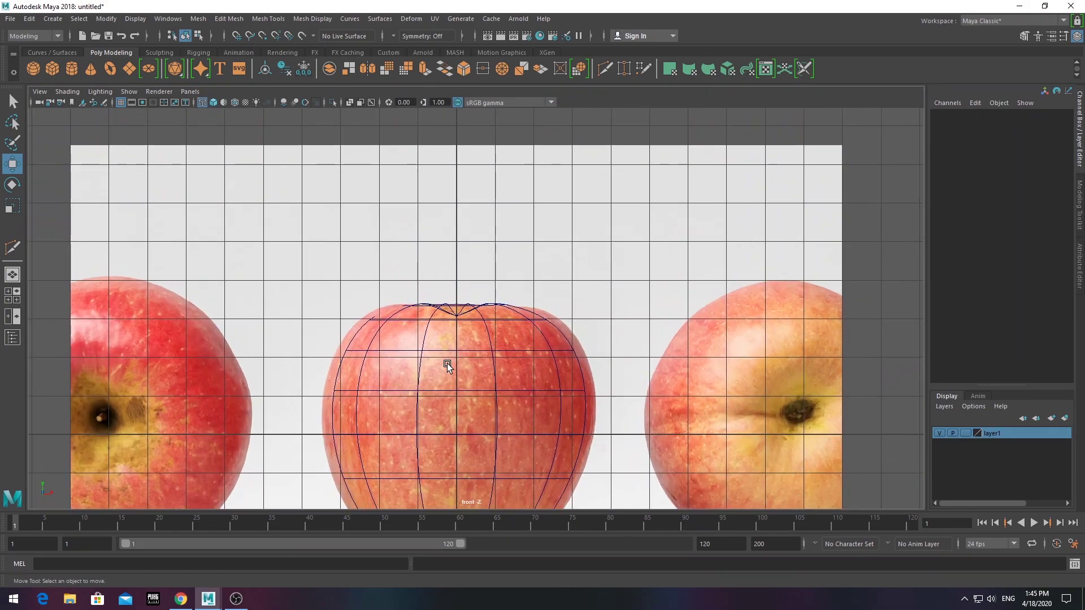
{"action": "left_click", "coordinate": [447, 365]}
{"action": "key", "text": "ctrl+a"}
- Raise the edge loop near the sphere's top to match the apple's rim
{"action": "right_click_drag", "start_coordinate": [407, 273], "coordinate": [353, 290]}
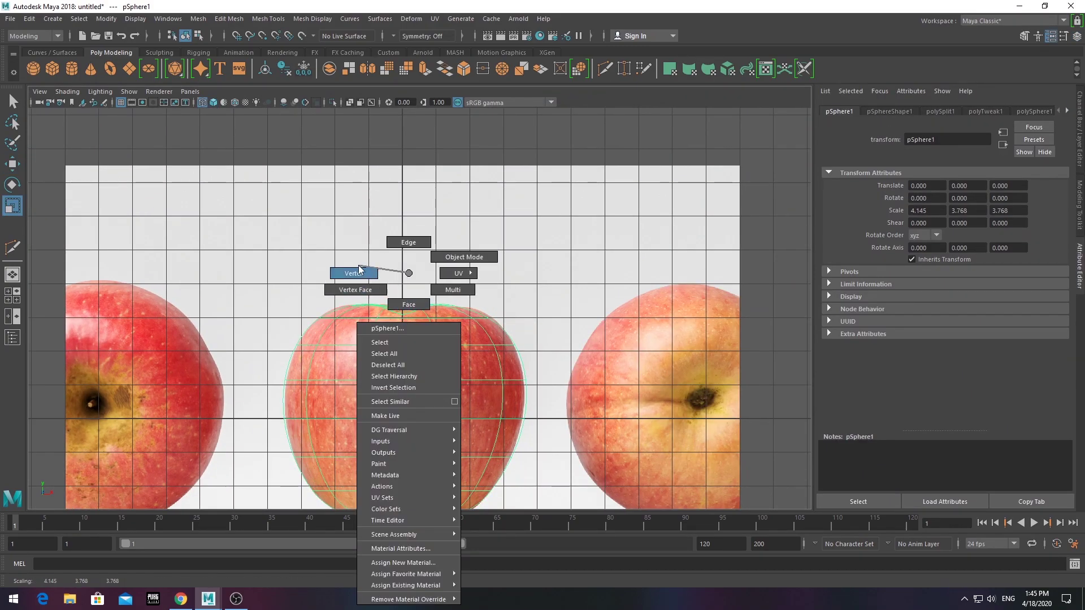
{"action": "left_click", "coordinate": [402, 318]}
{"action": "key", "text": "space"}
{"action": "key", "text": "space"}
{"action": "key", "text": "f"}
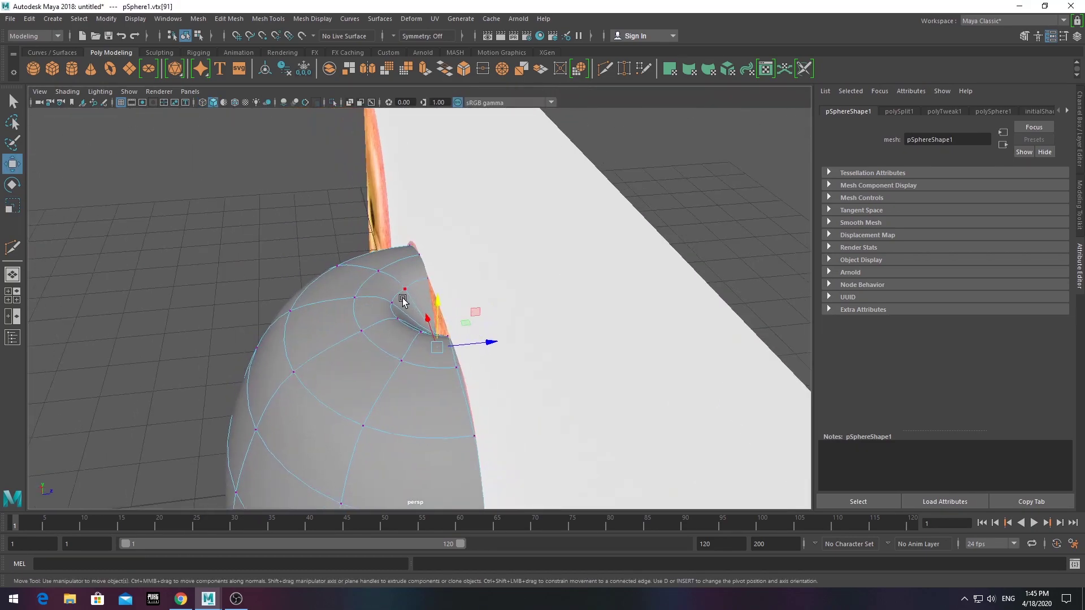
{"action": "double_click", "coordinate": [418, 286]}
{"action": "left_click_drag", "start_coordinate": [442, 285], "coordinate": [506, 363]}
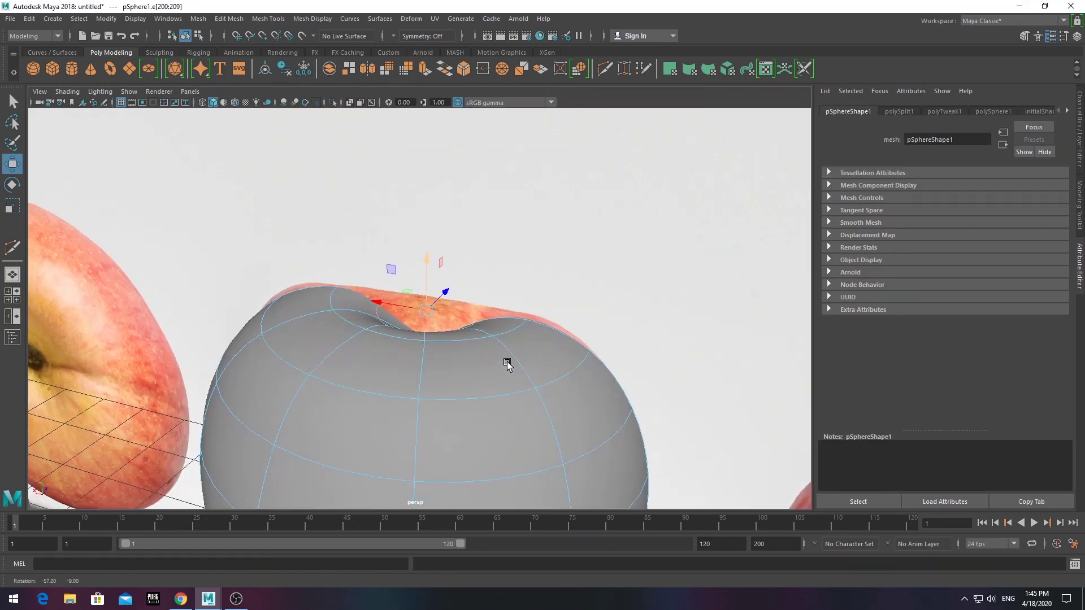
{"action": "scroll", "coordinate": [484, 368], "scroll_direction": "down", "scroll_amount": 3}
{"action": "scroll", "coordinate": [467, 368], "scroll_direction": "up", "scroll_amount": 3}
{"action": "scroll", "coordinate": [500, 350], "scroll_direction": "up", "scroll_amount": 2}
{"action": "right_click_drag", "start_coordinate": [500, 350], "coordinate": [500, 287]}
{"action": "key", "text": "1"}
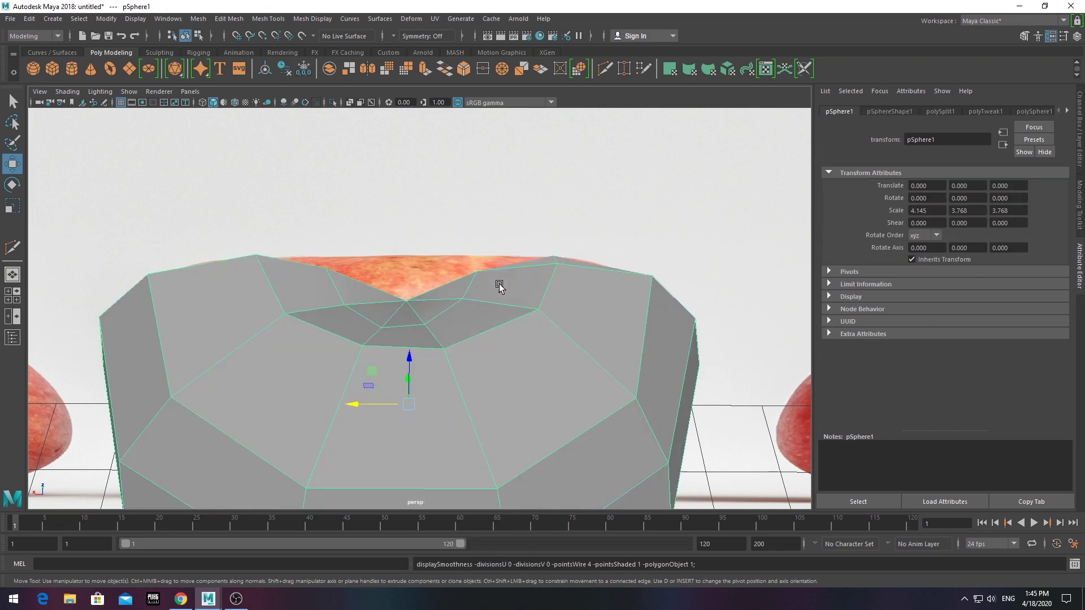
- Insert a new edge loop near the top and adjust the top ring's height
{"action": "left_click", "coordinate": [229, 19]}
{"action": "left_click", "coordinate": [283, 107]}
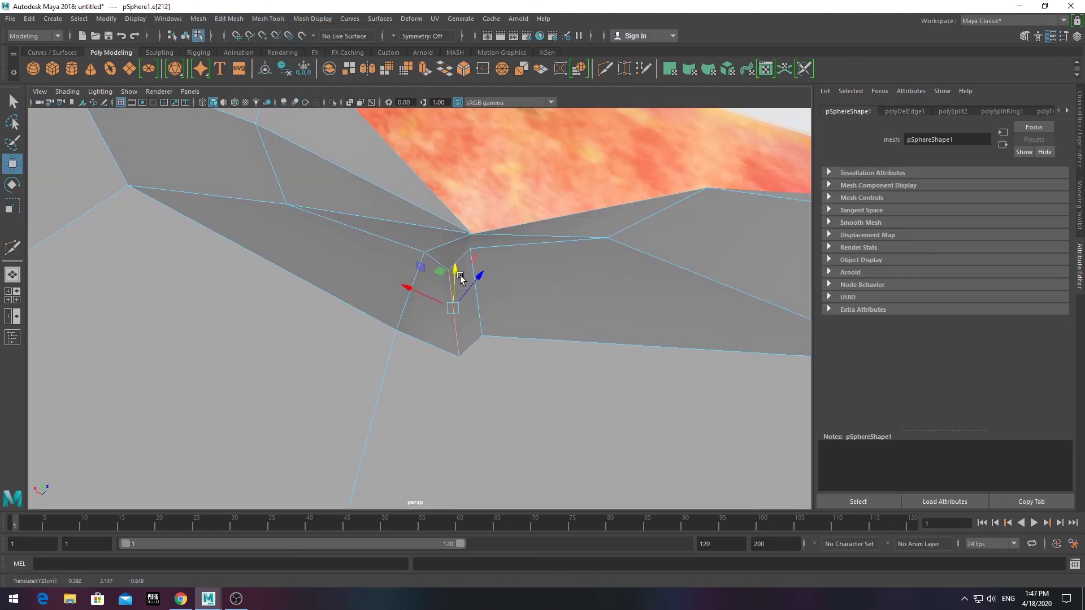
{"action": "left_click_drag", "start_coordinate": [460, 278], "coordinate": [474, 300], "text": "alt"}
{"action": "left_click", "coordinate": [559, 257]}
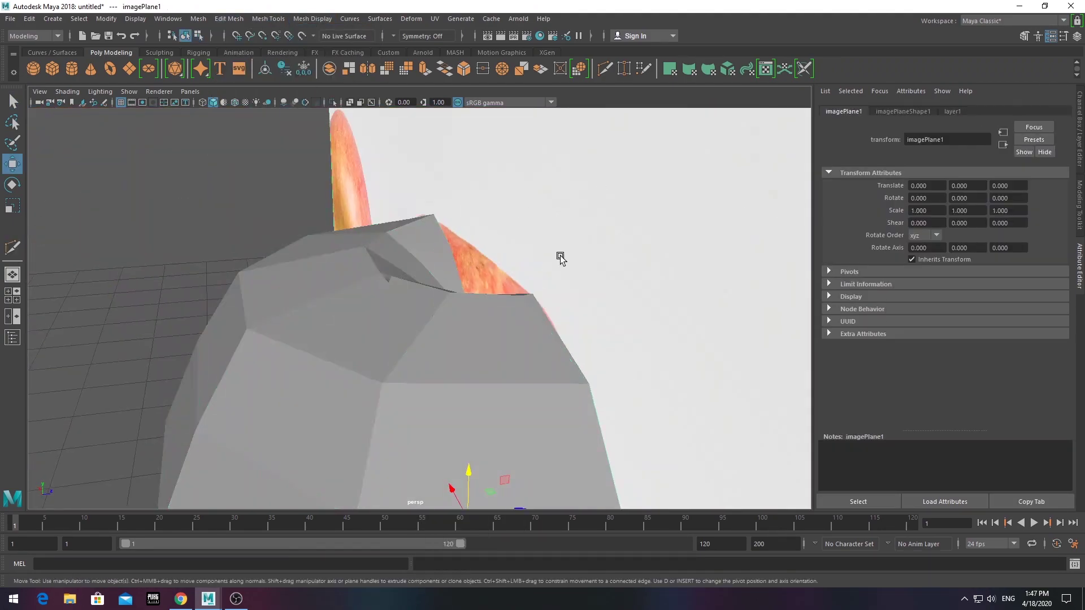
{"action": "left_click_drag", "start_coordinate": [559, 257], "coordinate": [395, 316], "text": "alt"}
{"action": "scroll", "coordinate": [389, 303], "scroll_direction": "up", "scroll_amount": 5}
{"action": "left_click", "coordinate": [388, 303]}
{"action": "scroll", "coordinate": [343, 242], "scroll_direction": "down", "scroll_amount": 3}
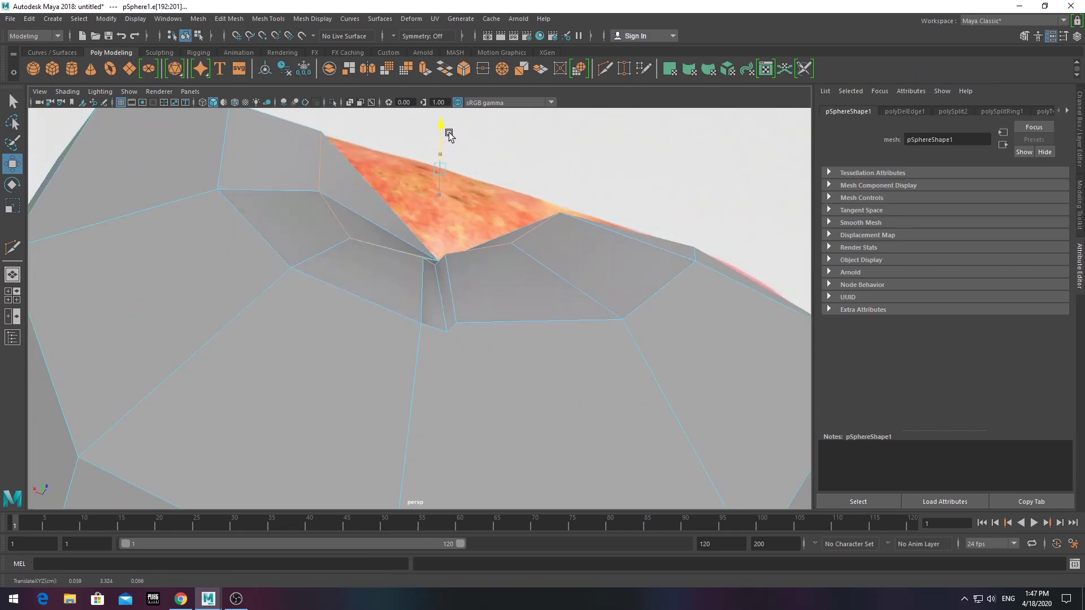
{"action": "mouse_move", "coordinate": [448, 138]}
{"action": "left_mouse_down", "text": "alt"}
{"action": "mouse_move", "coordinate": [411, 273]}
{"action": "mouse_move", "coordinate": [442, 335]}
{"action": "mouse_move", "coordinate": [494, 308]}
{"action": "left_mouse_up", "text": "alt"}
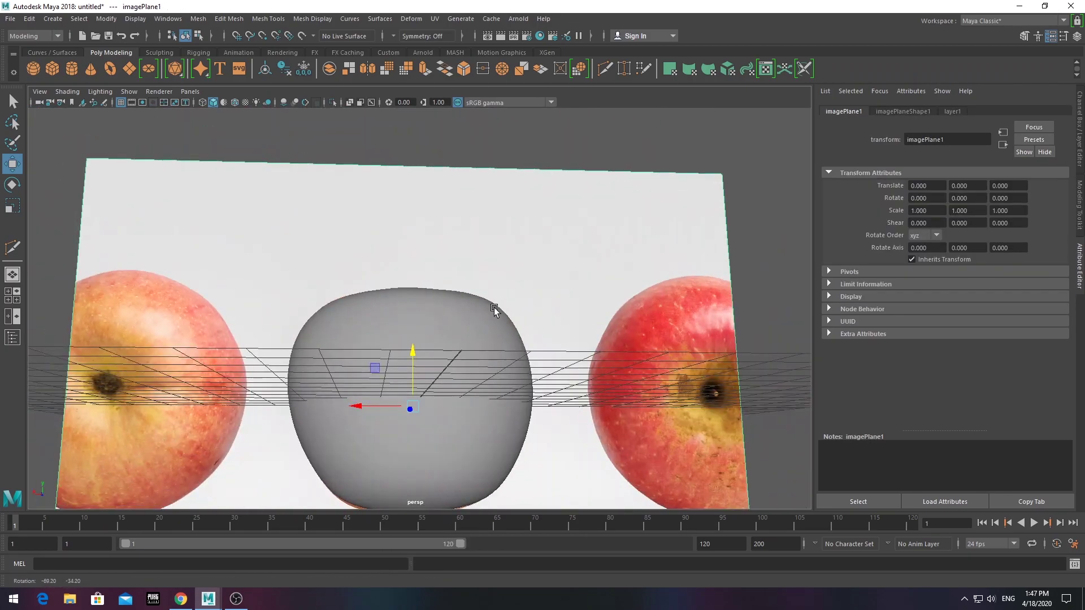
{"action": "scroll", "coordinate": [494, 307], "scroll_direction": "down", "scroll_amount": 3}
{"action": "scroll", "coordinate": [373, 330], "scroll_direction": "up", "scroll_amount": 4}
- Hide the reference image layer again and reselect the sphere
{"action": "left_click", "coordinate": [373, 331]}
{"action": "key", "text": "4"}
{"action": "scroll", "coordinate": [373, 330], "scroll_direction": "up", "scroll_amount": 3}
{"action": "key", "text": "5"}
{"action": "left_click_drag", "start_coordinate": [416, 363], "coordinate": [417, 379], "text": "alt"}
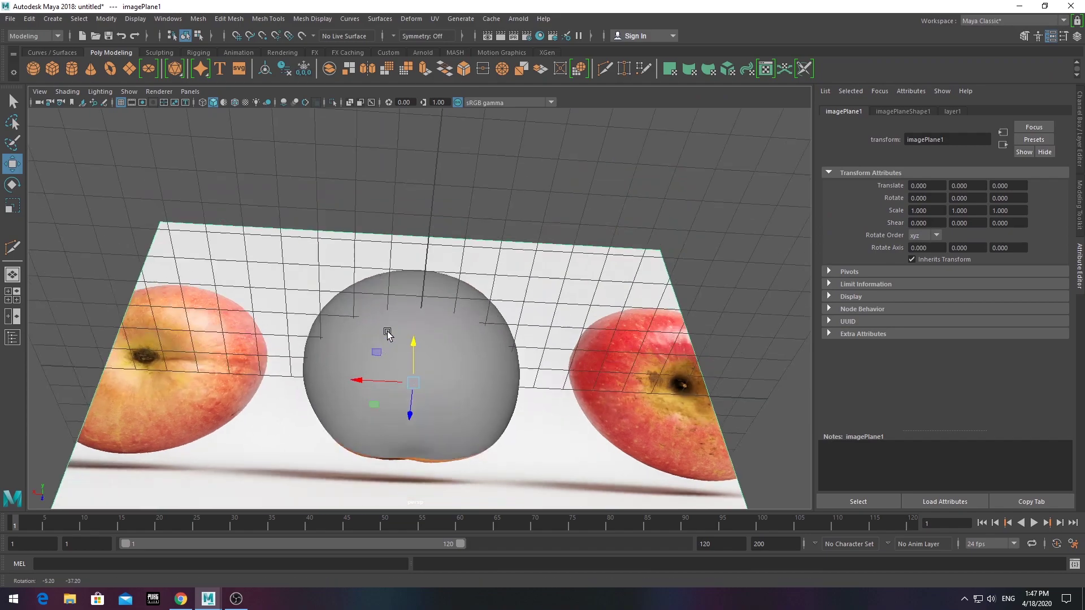
{"action": "scroll", "coordinate": [416, 380], "scroll_direction": "down", "scroll_amount": 5}
{"action": "key", "text": "ctrl+a"}
{"action": "left_click", "coordinate": [940, 433]}
{"action": "left_click_drag", "start_coordinate": [497, 339], "coordinate": [526, 369], "text": "alt"}
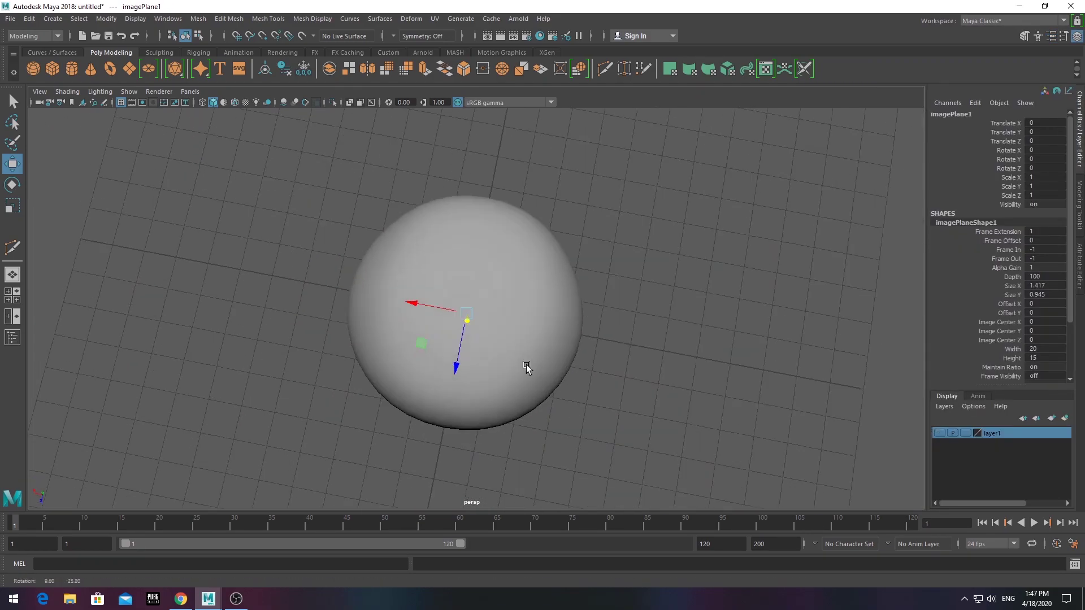
{"action": "scroll", "coordinate": [504, 404], "scroll_direction": "up", "scroll_amount": 3}
{"action": "scroll", "coordinate": [472, 320], "scroll_direction": "up", "scroll_amount": 3}
{"action": "left_click", "coordinate": [473, 320]}
- Multi-Cut a new ring of edges around the sphere's top pole
{"action": "left_click", "coordinate": [268, 18]}
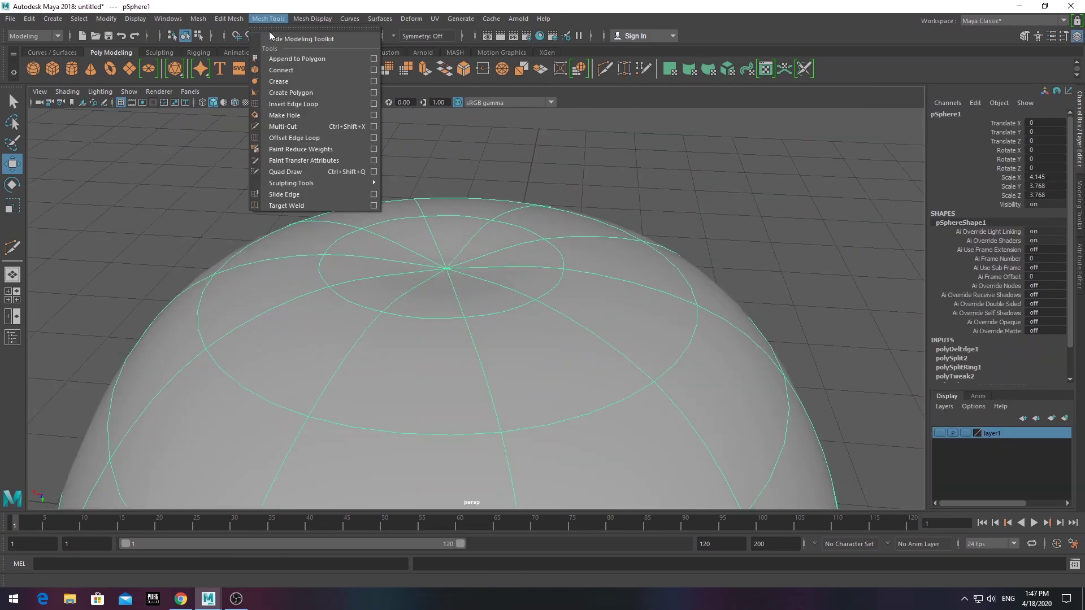
{"action": "left_click", "coordinate": [283, 96]}
{"action": "left_click", "coordinate": [267, 19]}
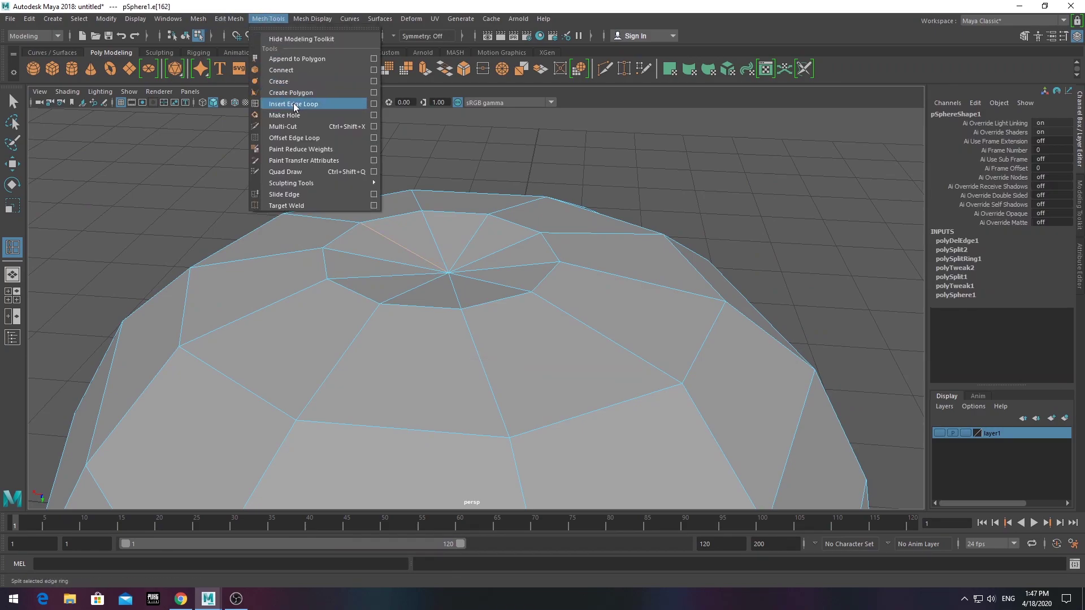
{"action": "left_click", "coordinate": [300, 104]}
{"action": "scroll", "coordinate": [358, 259], "scroll_direction": "up", "scroll_amount": 3}
{"action": "right_click_drag", "start_coordinate": [246, 250], "coordinate": [246, 226], "text": "shift"}
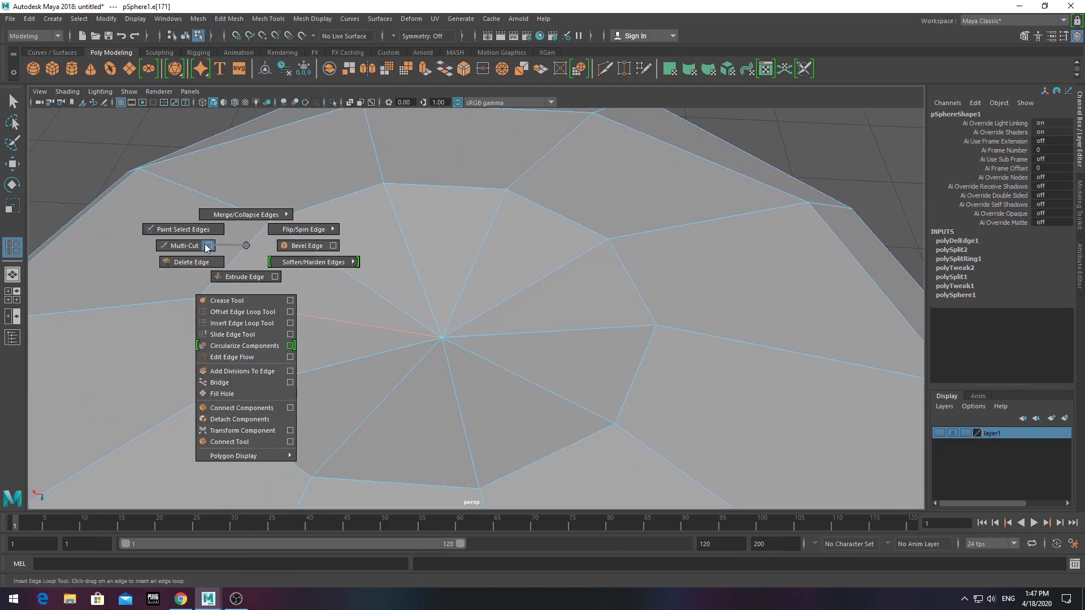
{"action": "left_click", "coordinate": [350, 435]}
{"action": "left_click", "coordinate": [469, 445]}
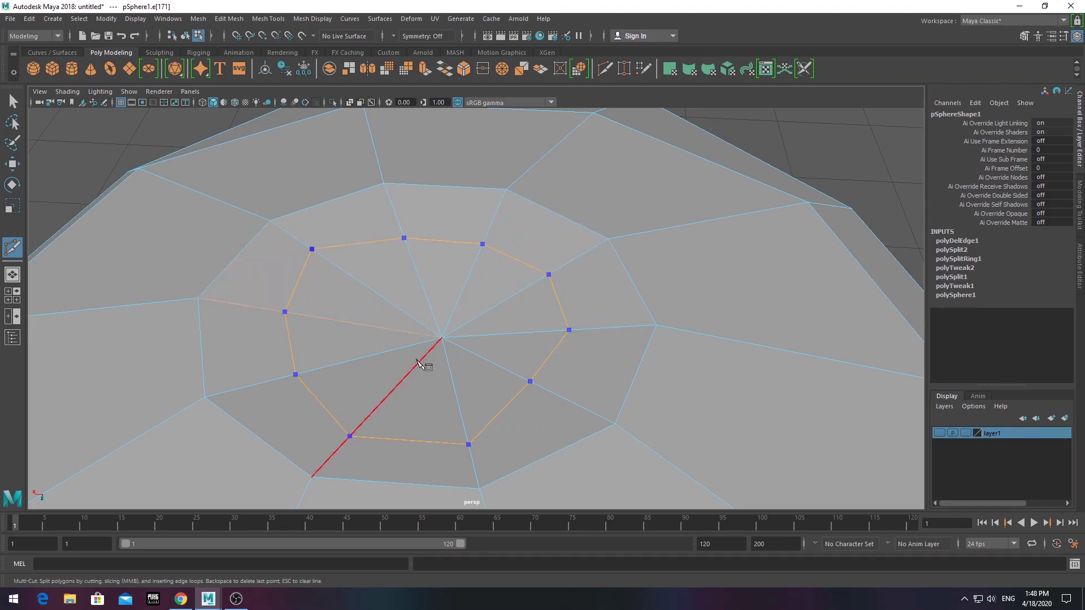
{"action": "key", "text": "Return"}
{"action": "key", "text": "q"}
- Select the vertices around the top and pull the pole vertex down to deepen the dimple
{"action": "right_click_drag", "start_coordinate": [424, 260], "coordinate": [459, 305]}
{"action": "mouse_move", "coordinate": [460, 305]}
{"action": "left_mouse_down", "text": "alt"}
{"action": "mouse_move", "coordinate": [457, 265]}
{"action": "mouse_move", "coordinate": [499, 313]}
{"action": "left_mouse_up", "text": "alt"}
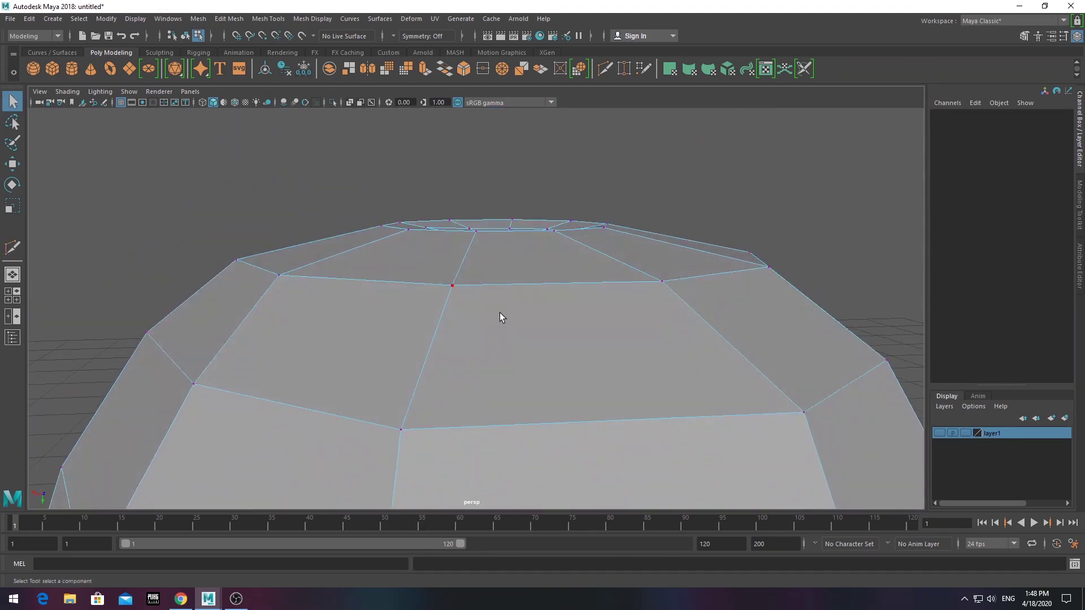
{"action": "left_click_drag", "start_coordinate": [585, 175], "coordinate": [336, 261]}
{"action": "mouse_move", "coordinate": [336, 261]}
{"action": "left_mouse_down", "text": "alt"}
{"action": "mouse_move", "coordinate": [588, 289]}
{"action": "mouse_move", "coordinate": [574, 370]}
{"action": "left_mouse_up", "text": "alt"}
{"action": "left_click_drag", "start_coordinate": [523, 327], "coordinate": [521, 190], "text": "alt"}
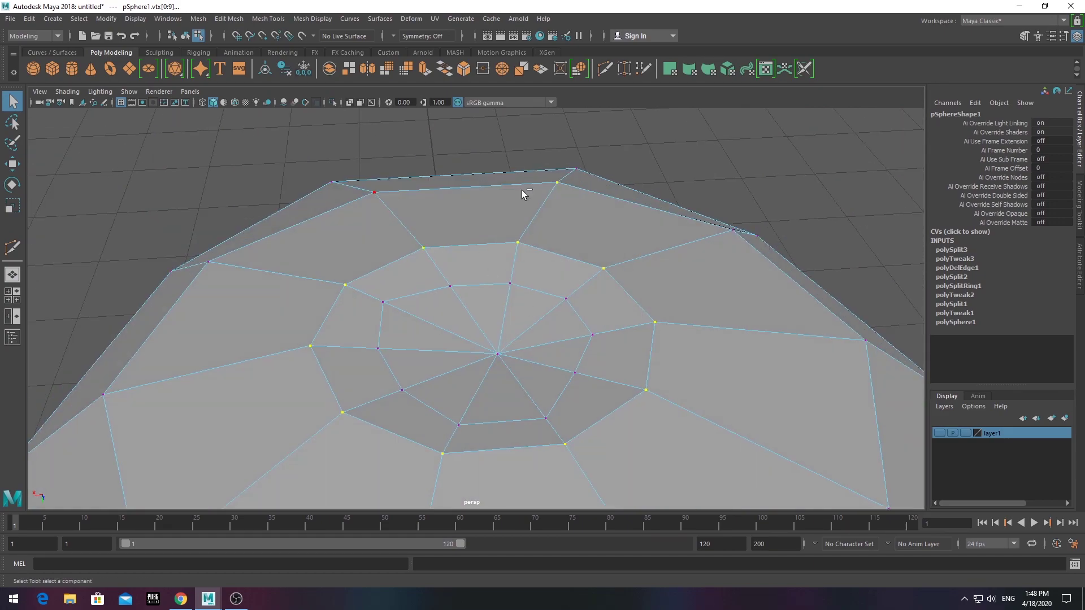
{"action": "mouse_move", "coordinate": [493, 351]}
{"action": "left_mouse_down", "text": "alt"}
{"action": "mouse_move", "coordinate": [532, 334]}
{"action": "mouse_move", "coordinate": [494, 269]}
{"action": "mouse_move", "coordinate": [320, 299]}
{"action": "left_mouse_up", "text": "alt"}
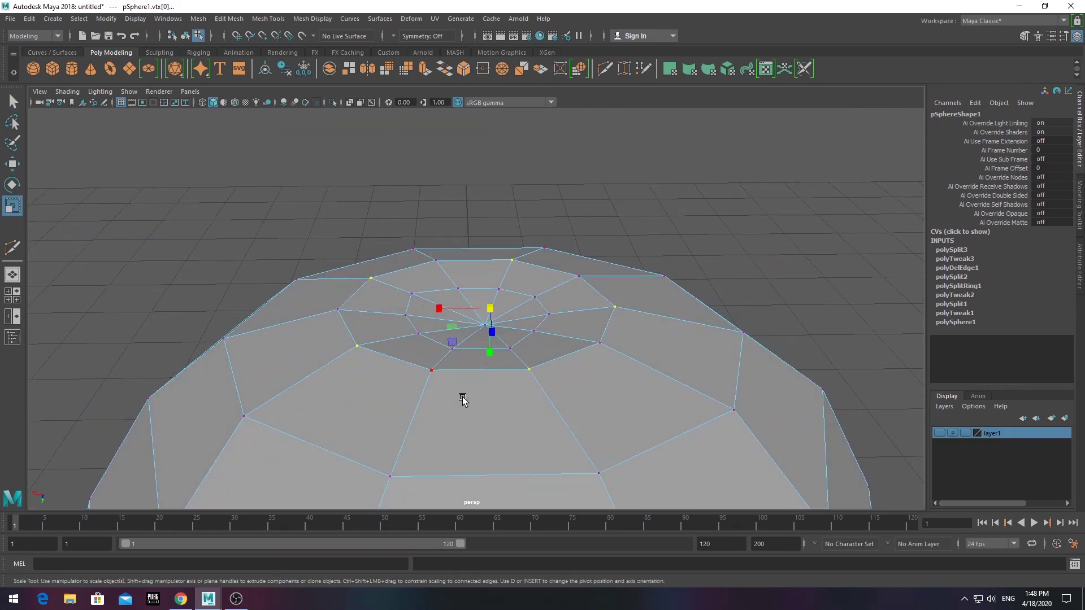
{"action": "mouse_move", "coordinate": [462, 400]}
{"action": "left_mouse_down", "text": "alt"}
{"action": "mouse_move", "coordinate": [484, 378]}
{"action": "mouse_move", "coordinate": [487, 419]}
{"action": "left_mouse_up", "text": "alt"}
{"action": "left_click", "coordinate": [486, 350]}
{"action": "right_click", "coordinate": [436, 317]}
{"action": "scroll", "coordinate": [486, 419], "scroll_direction": "down", "scroll_amount": 5}
- Preview the sphere smoothed, then move a top-rim vertex to reshape the dent
{"action": "left_click", "coordinate": [577, 290]}
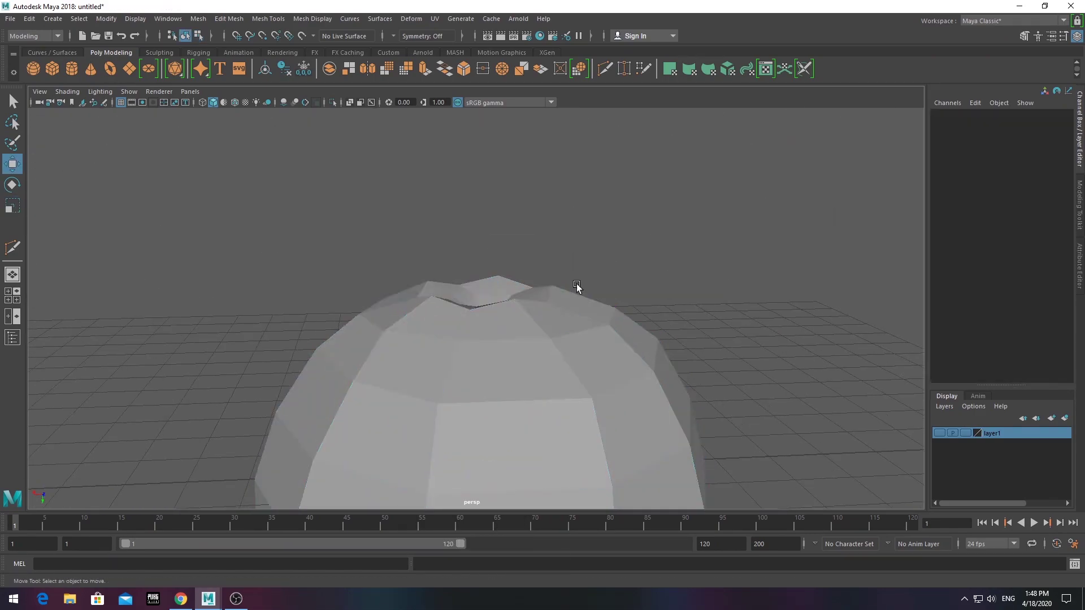
{"action": "left_click", "coordinate": [565, 316]}
{"action": "key", "text": "3"}
{"action": "left_click_drag", "start_coordinate": [593, 201], "coordinate": [615, 344], "text": "alt"}
{"action": "left_click", "coordinate": [419, 322]}
{"action": "key", "text": "1"}
{"action": "scroll", "coordinate": [354, 275], "scroll_direction": "up", "scroll_amount": 5}
{"action": "right_click_drag", "start_coordinate": [354, 275], "coordinate": [378, 244]}
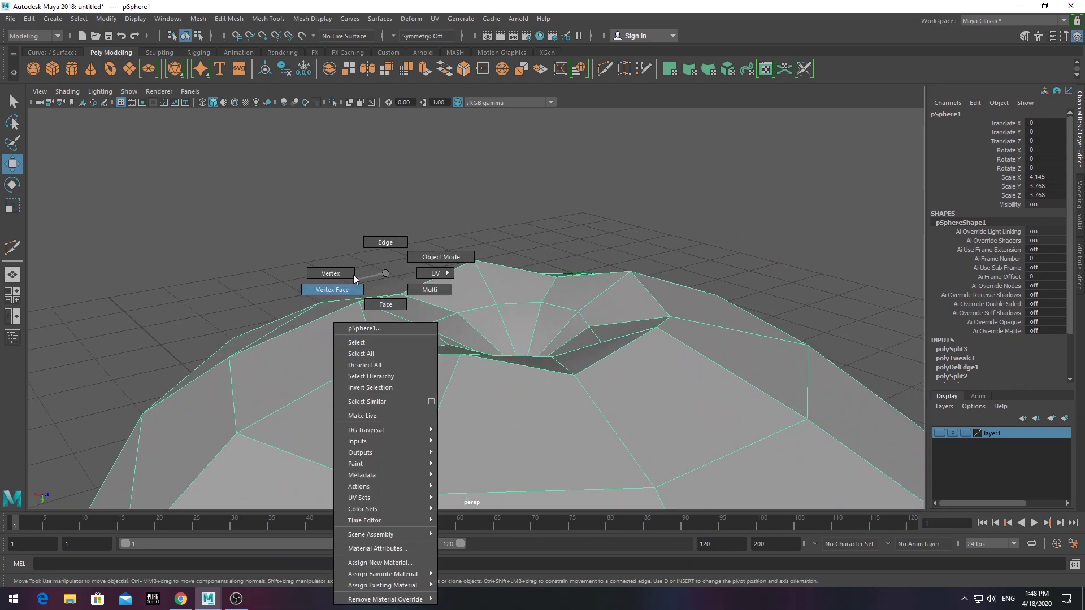
{"action": "left_click", "coordinate": [363, 322]}
{"action": "mouse_move", "coordinate": [470, 263]}
{"action": "left_mouse_down", "text": "alt"}
{"action": "mouse_move", "coordinate": [428, 278]}
{"action": "mouse_move", "coordinate": [605, 301]}
{"action": "left_mouse_up", "text": "alt"}
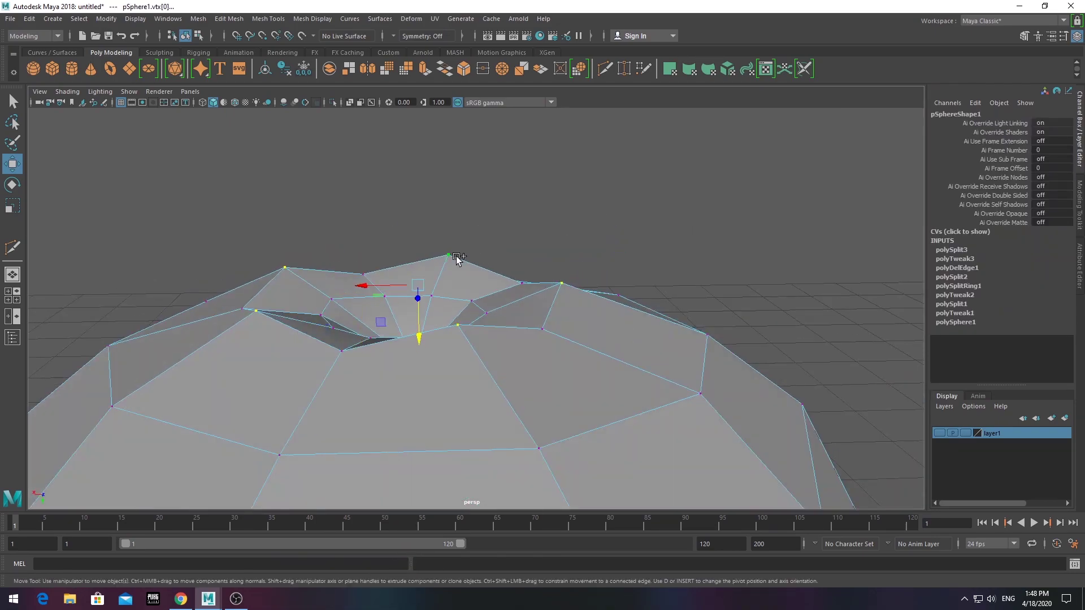
- Adjust the pair of vertices inside the dent, then return to object mode in smooth preview
{"action": "mouse_move", "coordinate": [458, 258]}
{"action": "left_mouse_down", "text": "alt"}
{"action": "mouse_move", "coordinate": [418, 305]}
{"action": "mouse_move", "coordinate": [626, 470]}
{"action": "mouse_move", "coordinate": [537, 311]}
{"action": "mouse_move", "coordinate": [492, 334]}
{"action": "mouse_move", "coordinate": [378, 252]}
{"action": "left_mouse_up", "text": "alt"}
{"action": "right_click_drag", "start_coordinate": [315, 243], "coordinate": [267, 242]}
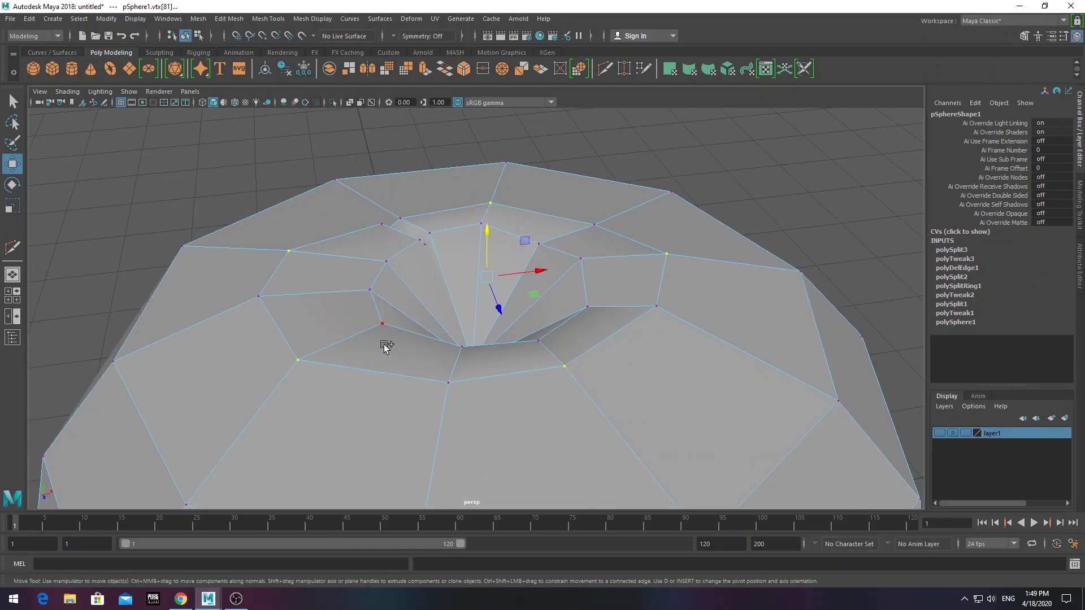
{"action": "scroll", "coordinate": [488, 236], "scroll_direction": "down", "scroll_amount": 3}
{"action": "right_click_drag", "start_coordinate": [562, 234], "coordinate": [560, 224]}
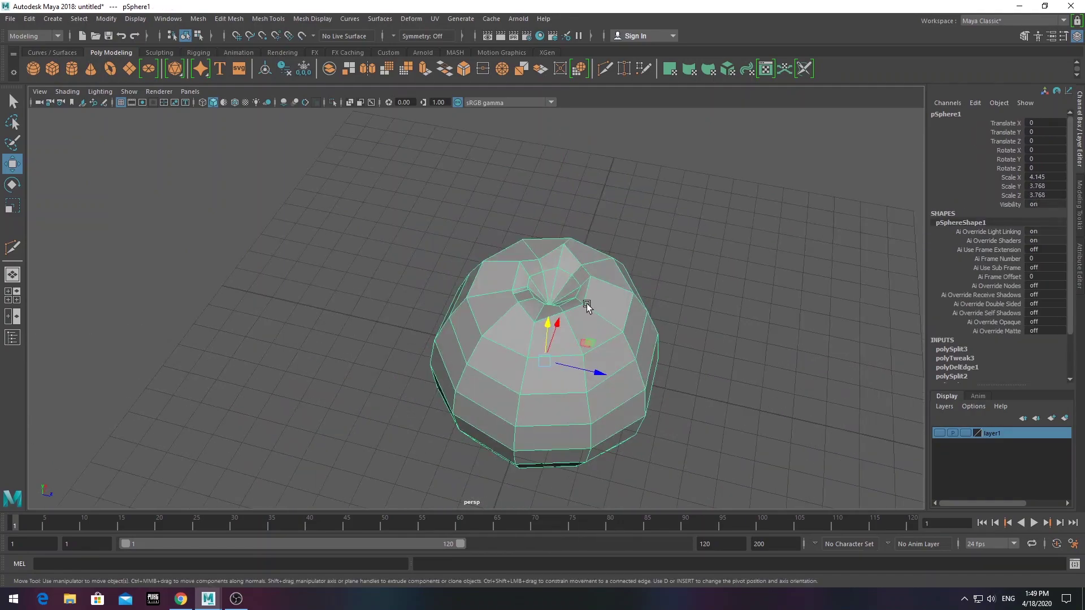
{"action": "left_click", "coordinate": [709, 199]}
{"action": "key", "text": "3"}
{"action": "mouse_move", "coordinate": [709, 199]}
{"action": "left_mouse_down", "text": "alt"}
{"action": "mouse_move", "coordinate": [641, 288]}
{"action": "mouse_move", "coordinate": [608, 257]}
{"action": "left_mouse_up", "text": "alt"}
- Switch to the four-view layout with a wireframe front view and inspect the sphere's polygon cage
{"action": "key", "text": "space"}
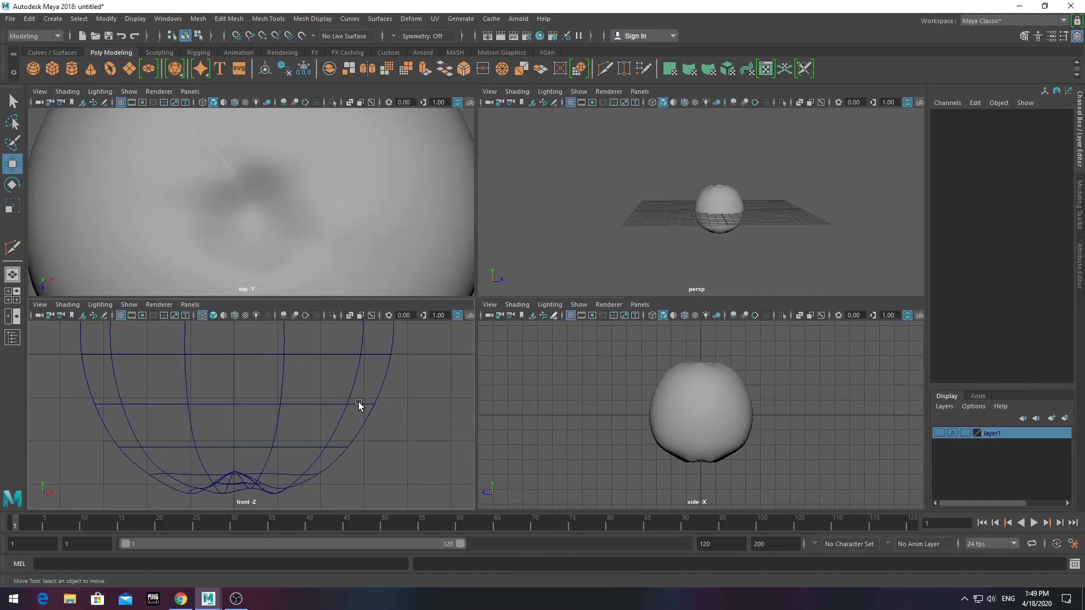
{"action": "key", "text": "space"}
{"action": "key", "text": "space"}
{"action": "key", "text": "space"}
{"action": "scroll", "coordinate": [477, 356], "scroll_direction": "up", "scroll_amount": 5}
{"action": "mouse_move", "coordinate": [477, 356]}
{"action": "left_mouse_down", "text": "alt"}
{"action": "mouse_move", "coordinate": [476, 315]}
{"action": "mouse_move", "coordinate": [521, 351]}
{"action": "mouse_move", "coordinate": [477, 301]}
{"action": "left_mouse_up", "text": "alt"}
{"action": "left_click", "coordinate": [505, 326]}
{"action": "scroll", "coordinate": [590, 258], "scroll_direction": "down", "scroll_amount": 3}
{"action": "left_click", "coordinate": [591, 258]}
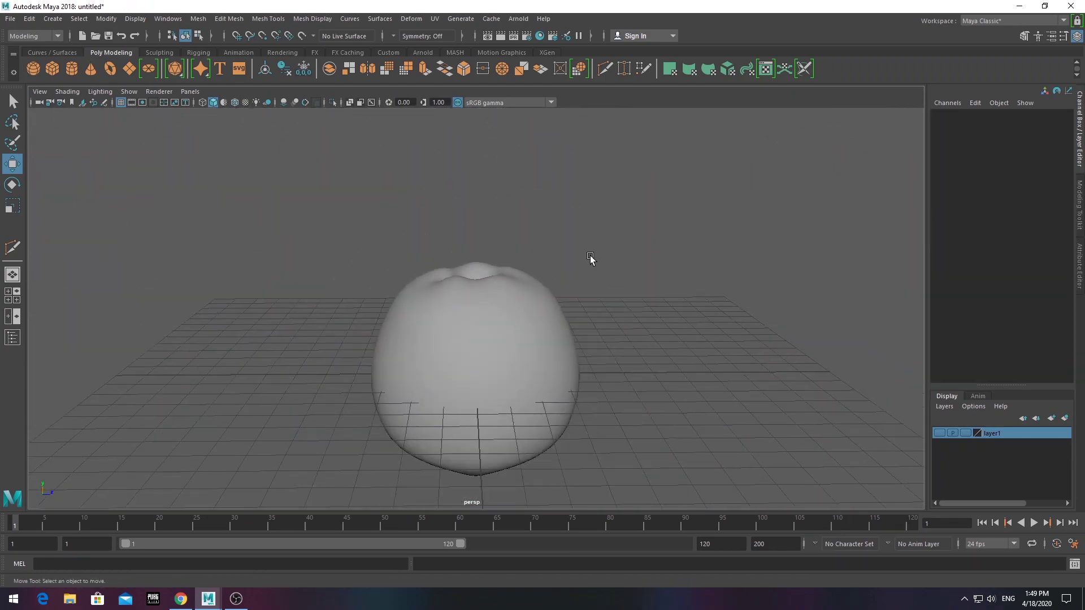
{"action": "mouse_move", "coordinate": [595, 271]}
{"action": "left_mouse_down", "text": "alt"}
{"action": "mouse_move", "coordinate": [576, 356]}
{"action": "mouse_move", "coordinate": [576, 281]}
{"action": "mouse_move", "coordinate": [516, 460]}
{"action": "left_mouse_up", "text": "alt"}
{"action": "scroll", "coordinate": [515, 460], "scroll_direction": "up", "scroll_amount": 5}
{"action": "left_click", "coordinate": [516, 460]}
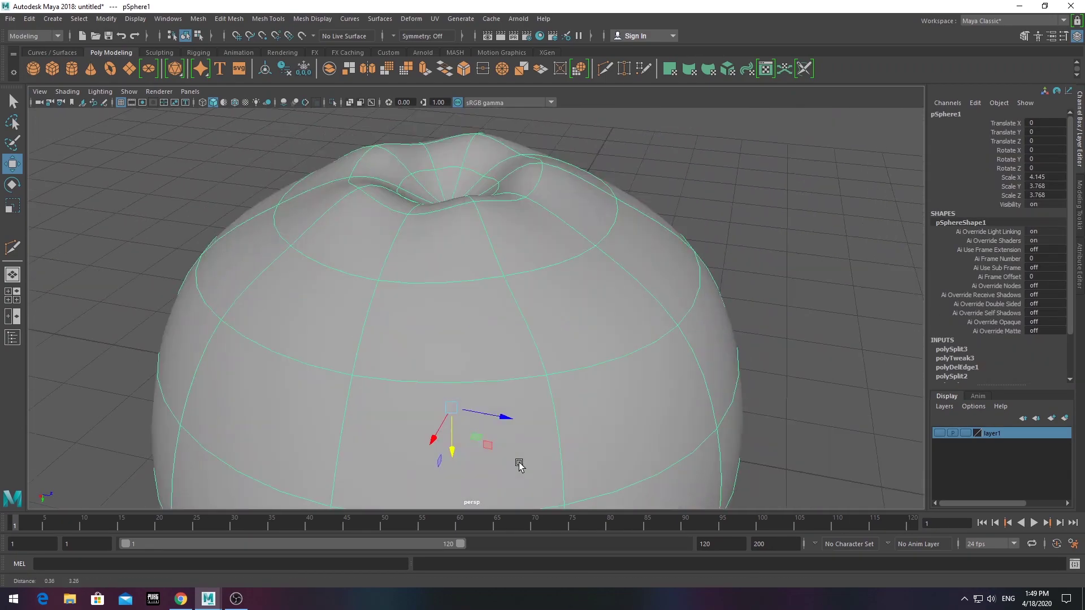
{"action": "key", "text": "1"}
- Pull the top vertex deeper into the hollow and preview the sphere smoothed
{"action": "scroll", "coordinate": [418, 220], "scroll_direction": "down", "scroll_amount": 3}
{"action": "scroll", "coordinate": [310, 177], "scroll_direction": "down", "scroll_amount": 2}
{"action": "left_click_drag", "start_coordinate": [310, 177], "coordinate": [516, 260], "text": "alt"}
{"action": "key", "text": "F9"}
{"action": "left_click", "coordinate": [417, 293]}
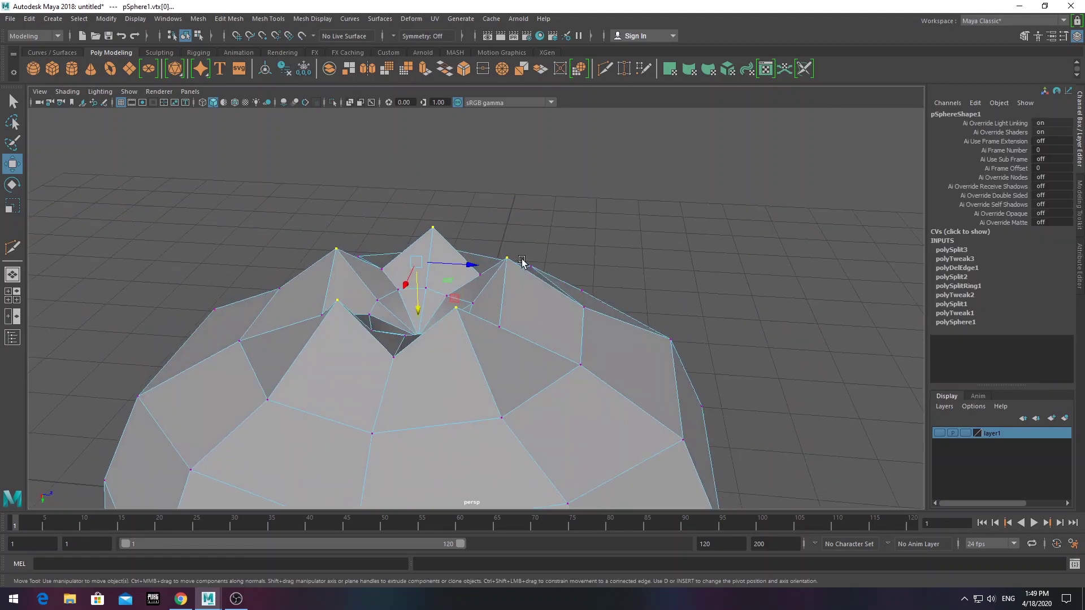
{"action": "left_click_drag", "start_coordinate": [418, 282], "coordinate": [427, 333]}
{"action": "scroll", "coordinate": [426, 333], "scroll_direction": "down", "scroll_amount": 3}
{"action": "left_click_drag", "start_coordinate": [528, 334], "coordinate": [603, 315], "text": "alt"}
{"action": "left_click", "coordinate": [511, 315]}
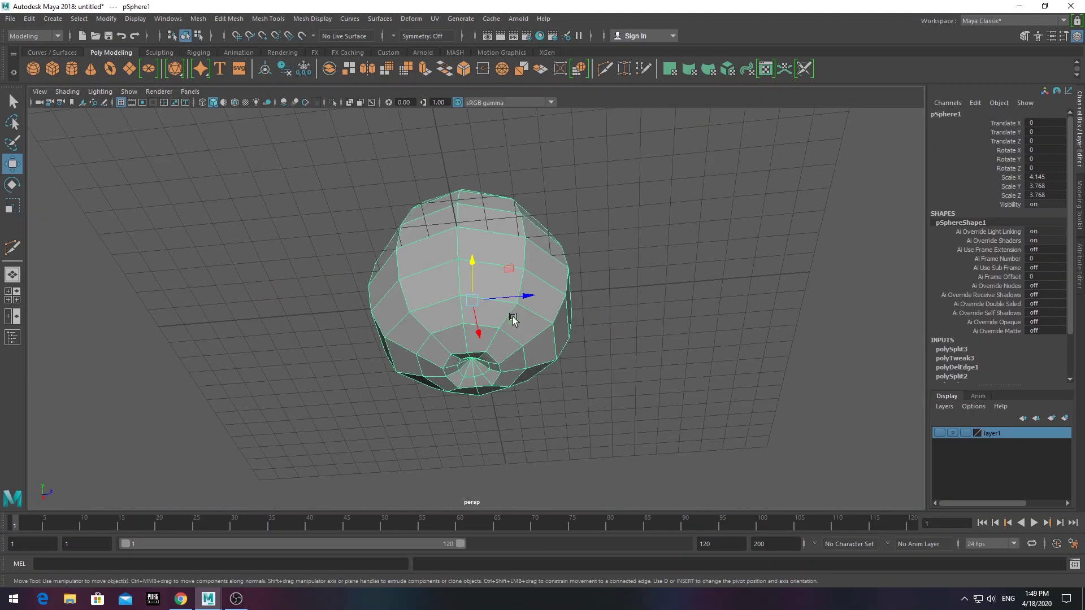
{"action": "left_click", "coordinate": [589, 258]}
{"action": "key", "text": "3"}
{"action": "mouse_move", "coordinate": [511, 315]}
{"action": "left_mouse_down", "text": "alt"}
{"action": "mouse_move", "coordinate": [589, 259]}
{"action": "mouse_move", "coordinate": [574, 296]}
{"action": "mouse_move", "coordinate": [499, 257]}
{"action": "left_mouse_up", "text": "alt"}
- Create a polygon cylinder and raise it in wireframe to the apple's top
{"action": "left_click", "coordinate": [511, 283]}
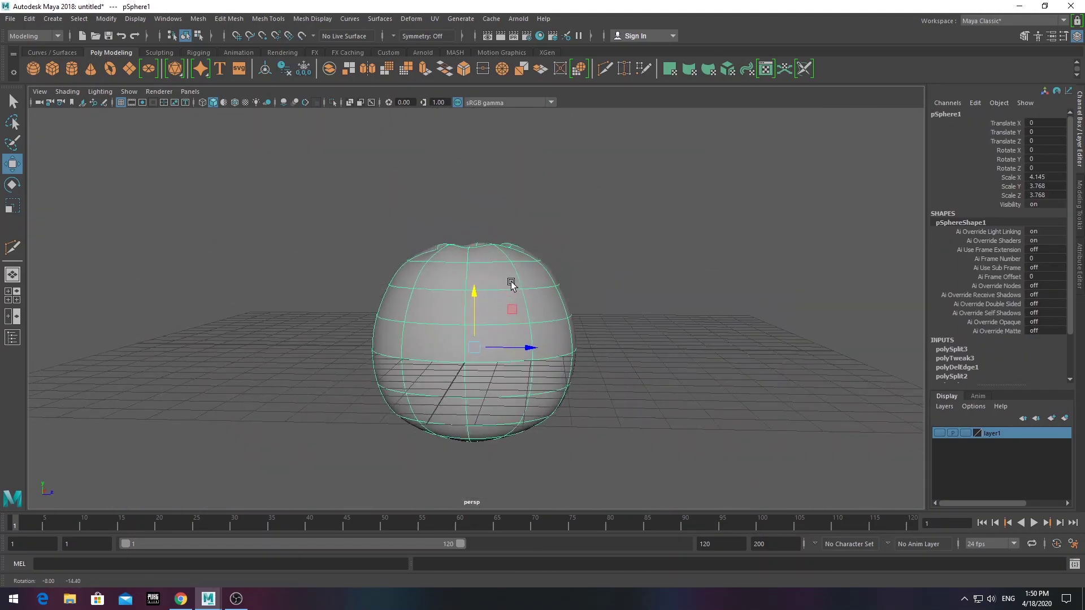
{"action": "left_click", "coordinate": [565, 266]}
{"action": "scroll", "coordinate": [503, 305], "scroll_direction": "down", "scroll_amount": 2}
{"action": "left_click", "coordinate": [503, 305]}
{"action": "scroll", "coordinate": [569, 269], "scroll_direction": "up", "scroll_amount": 2}
{"action": "left_click", "coordinate": [569, 269]}
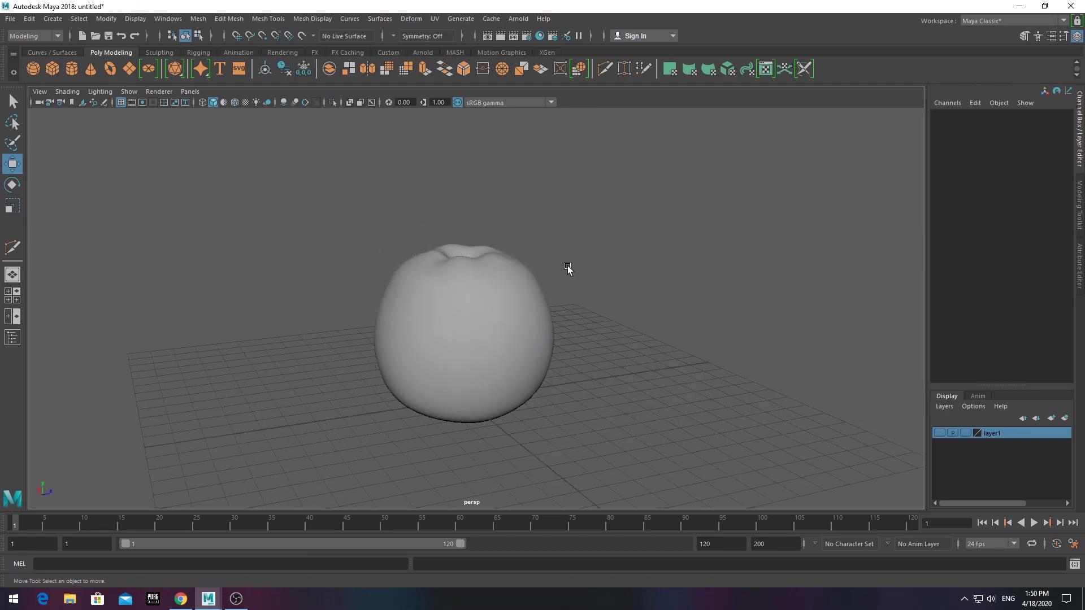
{"action": "scroll", "coordinate": [237, 174], "scroll_direction": "up", "scroll_amount": 3}
{"action": "left_click", "coordinate": [71, 68]}
{"action": "scroll", "coordinate": [431, 303], "scroll_direction": "down", "scroll_amount": 3}
{"action": "key", "text": "space"}
{"action": "mouse_move", "coordinate": [436, 348]}
{"action": "left_mouse_down"}
{"action": "mouse_move", "coordinate": [443, 307]}
{"action": "mouse_move", "coordinate": [381, 304]}
{"action": "left_mouse_up"}
{"action": "scroll", "coordinate": [465, 260], "scroll_direction": "up", "scroll_amount": 3}
- Scale the cylinder down and stretch its top vertices upward into a leaning stem
{"action": "key", "text": "r"}
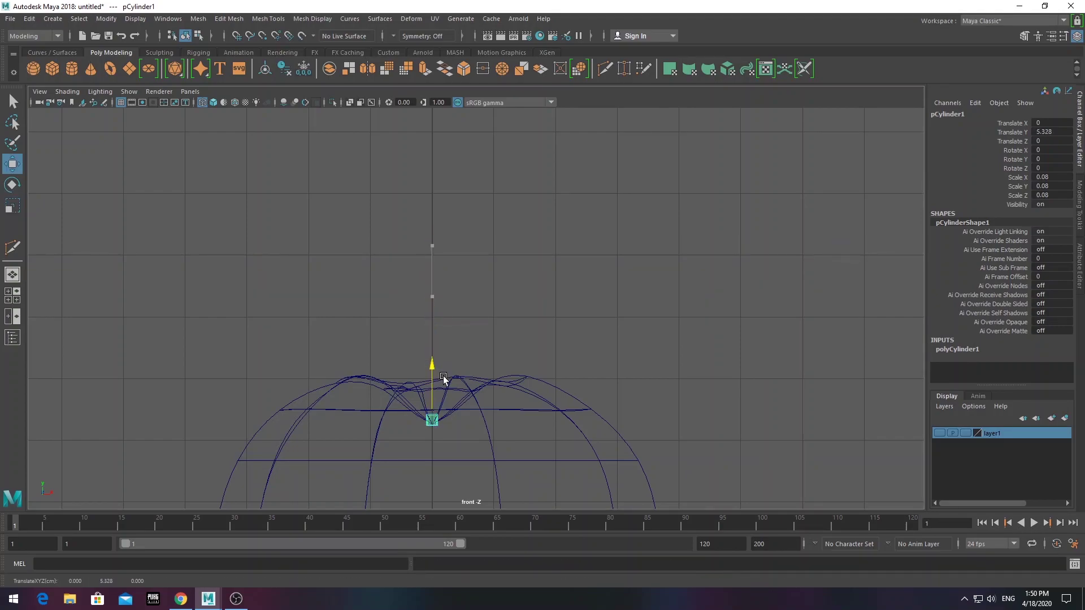
{"action": "scroll", "coordinate": [444, 379], "scroll_direction": "up", "scroll_amount": 5}
{"action": "right_click_drag", "start_coordinate": [359, 273], "coordinate": [311, 275]}
{"action": "mouse_move", "coordinate": [334, 415]}
{"action": "left_mouse_down"}
{"action": "mouse_move", "coordinate": [387, 429]}
{"action": "mouse_move", "coordinate": [359, 180]}
{"action": "left_mouse_up"}
{"action": "scroll", "coordinate": [489, 270], "scroll_direction": "down", "scroll_amount": 5}
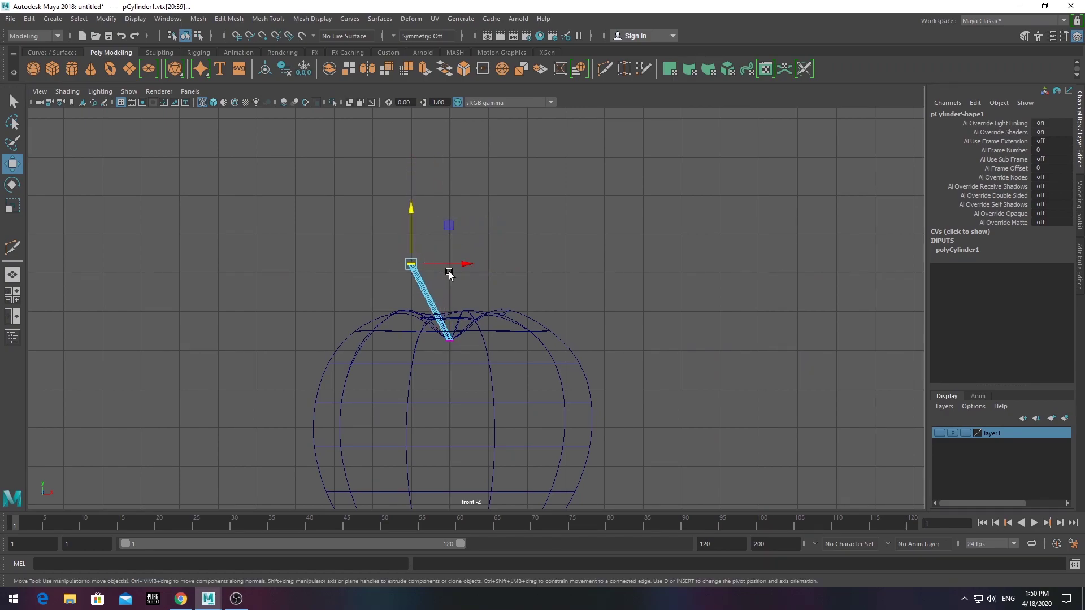
{"action": "left_click", "coordinate": [446, 275]}
{"action": "key", "text": "ctrl+z"}
{"action": "key", "text": "ctrl+z"}
- Insert edge loops along the stem with Insert Edge Loop
{"action": "scroll", "coordinate": [501, 242], "scroll_direction": "up", "scroll_amount": 5}
{"action": "left_click", "coordinate": [501, 242]}
{"action": "right_click_drag", "start_coordinate": [368, 225], "coordinate": [389, 209]}
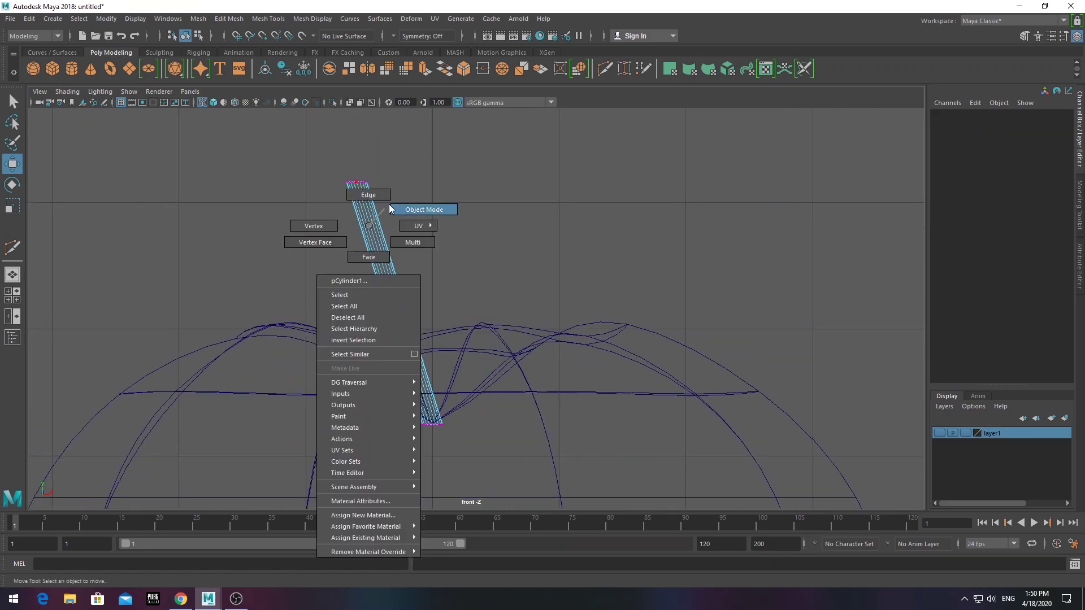
{"action": "left_click", "coordinate": [268, 19]}
{"action": "left_click", "coordinate": [282, 85]}
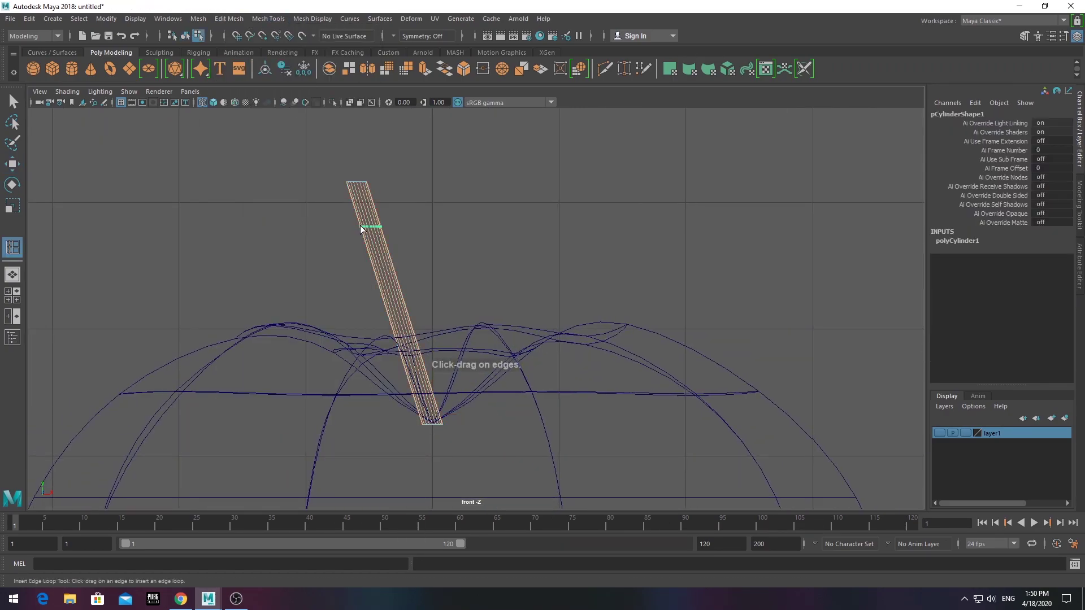
{"action": "left_click", "coordinate": [408, 369]}
{"action": "left_click", "coordinate": [407, 368], "text": "shift"}
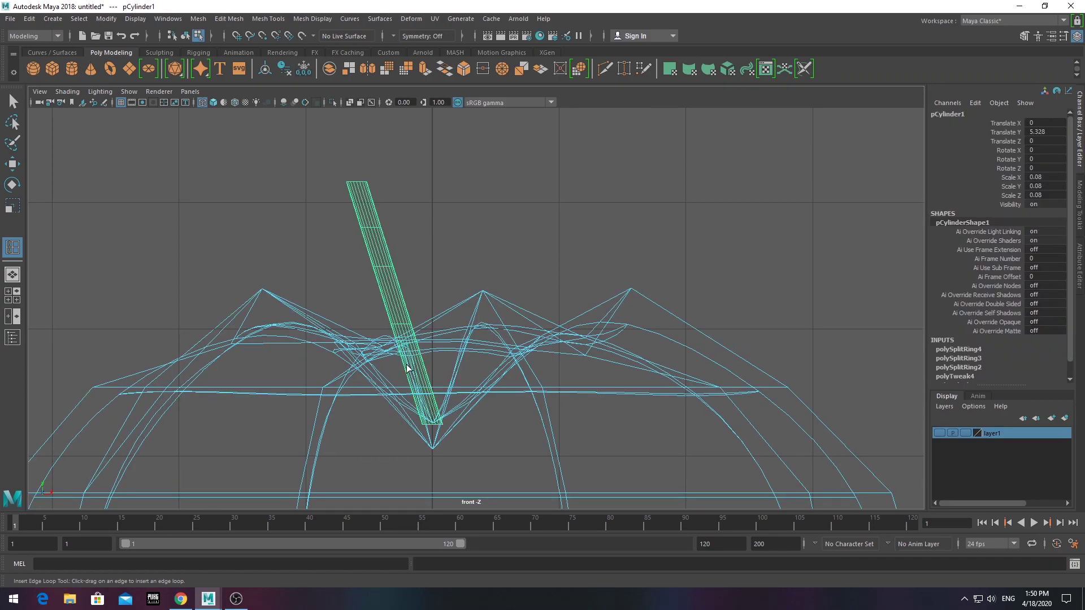
{"action": "key", "text": "F10"}
- Scale the stem's vertex rings one by one to narrow it toward the top
{"action": "key", "text": "q"}
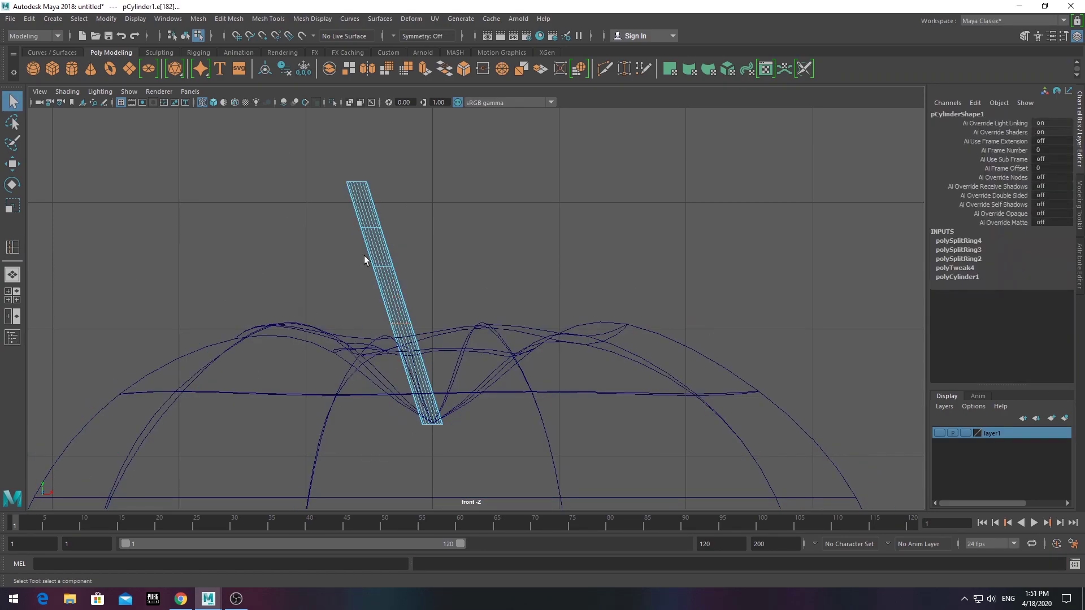
{"action": "scroll", "coordinate": [364, 255], "scroll_direction": "up", "scroll_amount": 3}
{"action": "right_click", "coordinate": [337, 239]}
{"action": "key", "text": "ctrl+F9"}
{"action": "key", "text": "Down"}
{"action": "left_click_drag", "start_coordinate": [361, 298], "coordinate": [353, 300]}
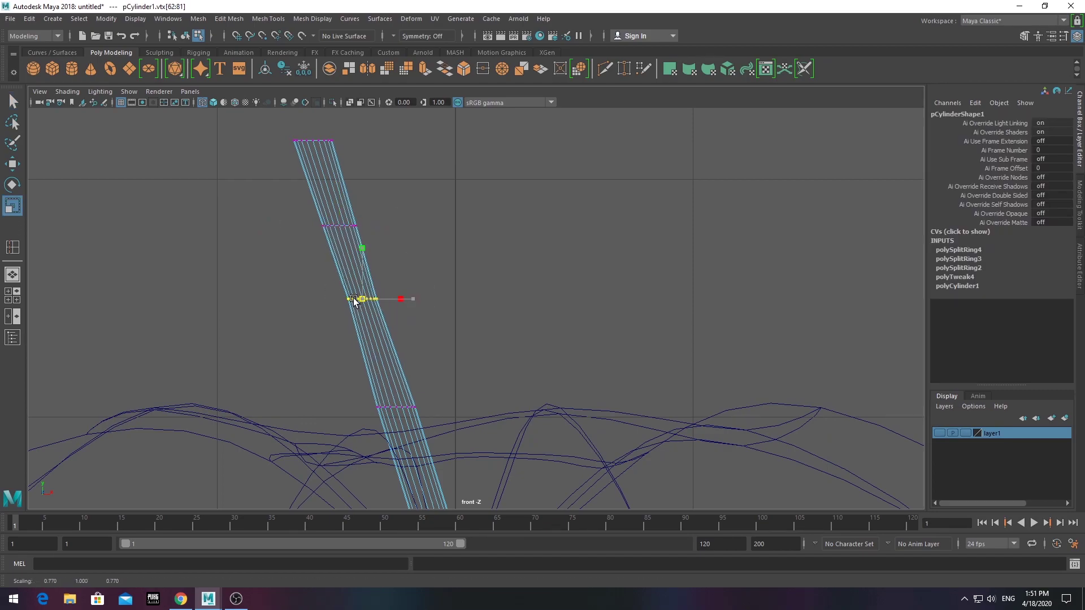
{"action": "middle_click_drag", "start_coordinate": [322, 225], "coordinate": [322, 340], "text": "alt"}
{"action": "left_click", "coordinate": [312, 261]}
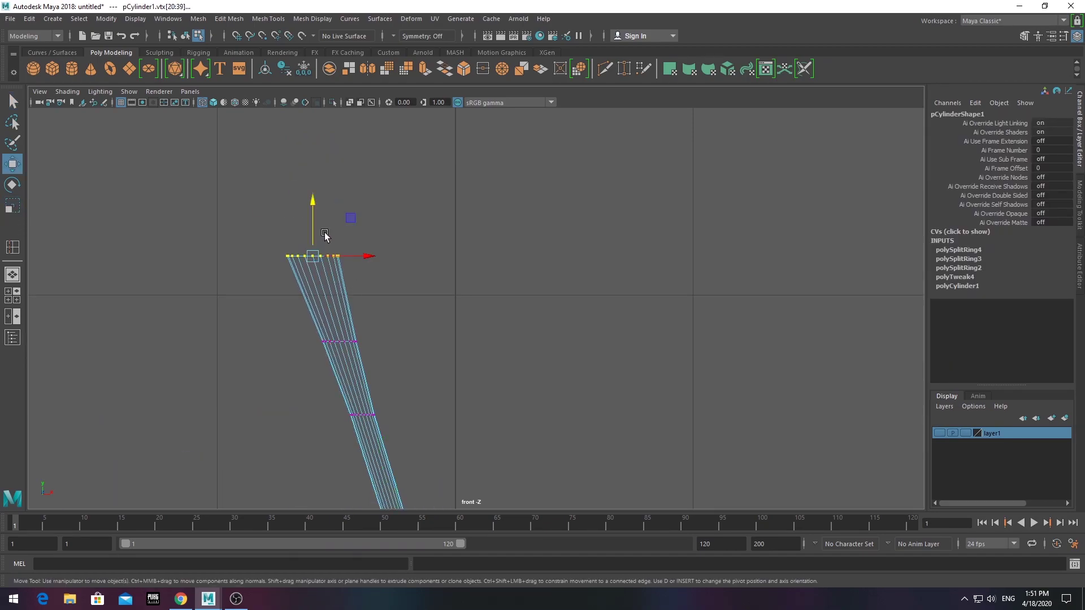
{"action": "scroll", "coordinate": [345, 278], "scroll_direction": "down", "scroll_amount": 3}
{"action": "key", "text": "F8"}
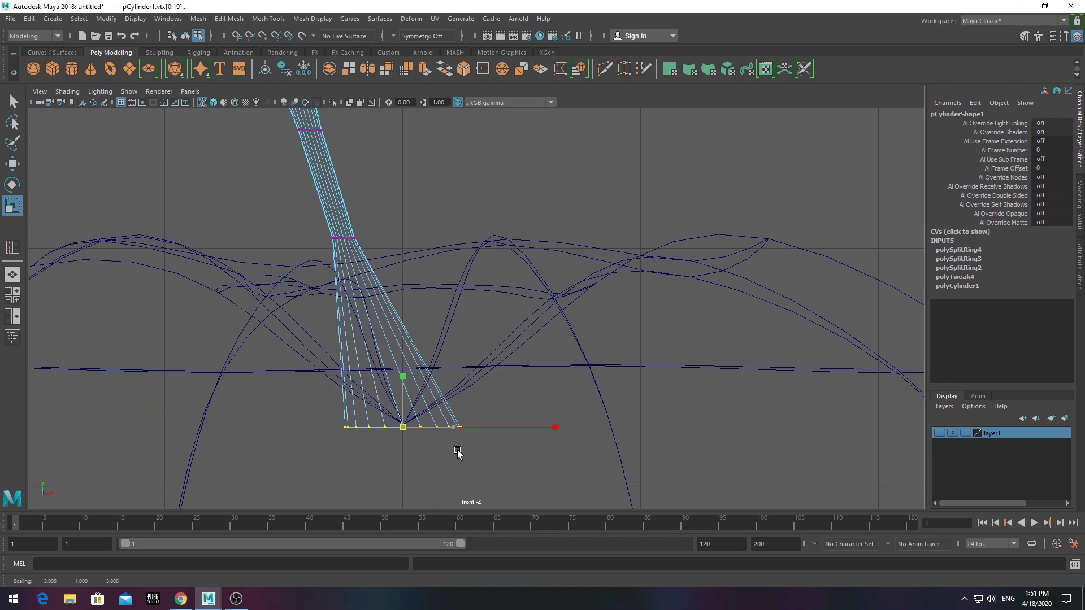
- Review the apple and stem in the four-view and perspective views, toggling the reference image layer
{"action": "scroll", "coordinate": [368, 320], "scroll_direction": "up", "scroll_amount": 2}
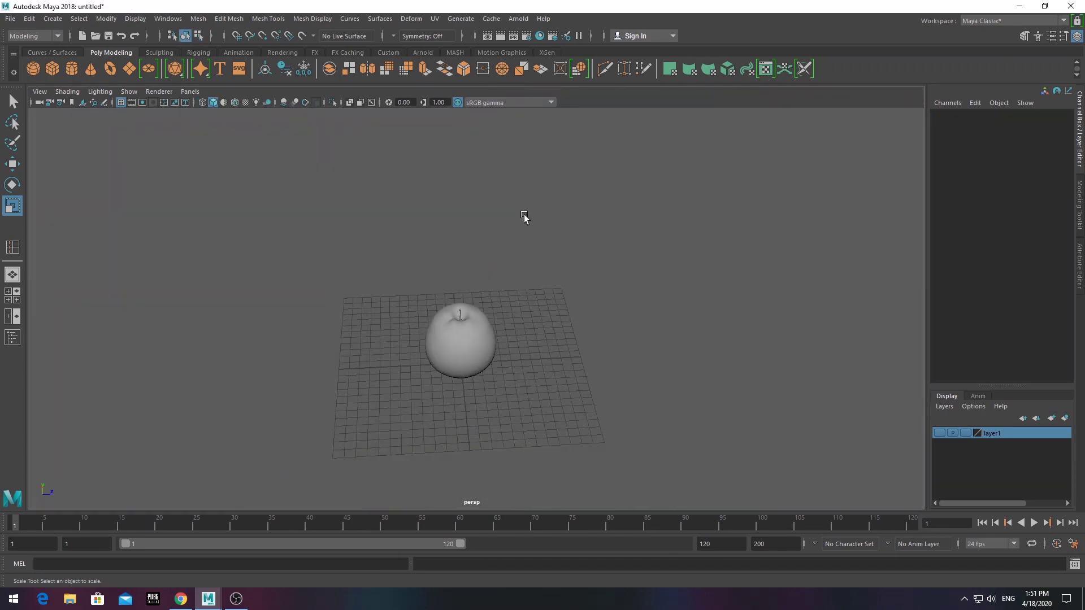
{"action": "left_click_drag", "start_coordinate": [424, 347], "coordinate": [446, 358], "text": "alt"}
{"action": "scroll", "coordinate": [489, 357], "scroll_direction": "down", "scroll_amount": 5}
{"action": "scroll", "coordinate": [528, 320], "scroll_direction": "up", "scroll_amount": 3}
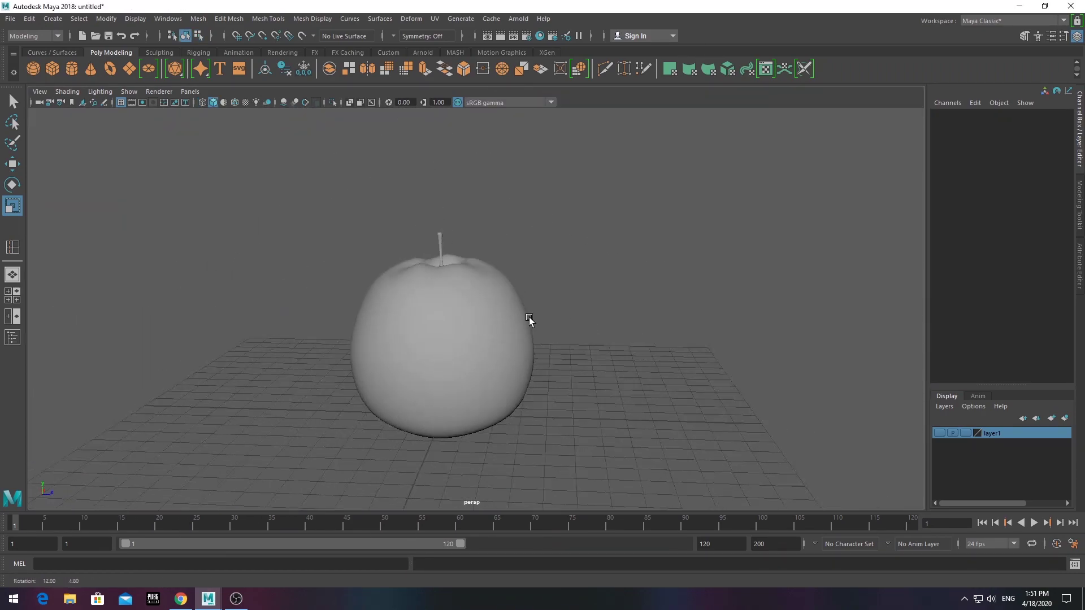
{"action": "left_click_drag", "start_coordinate": [529, 320], "coordinate": [376, 320], "text": "alt"}
{"action": "key", "text": "space"}
{"action": "key", "text": "space"}
{"action": "scroll", "coordinate": [435, 349], "scroll_direction": "down", "scroll_amount": 5}
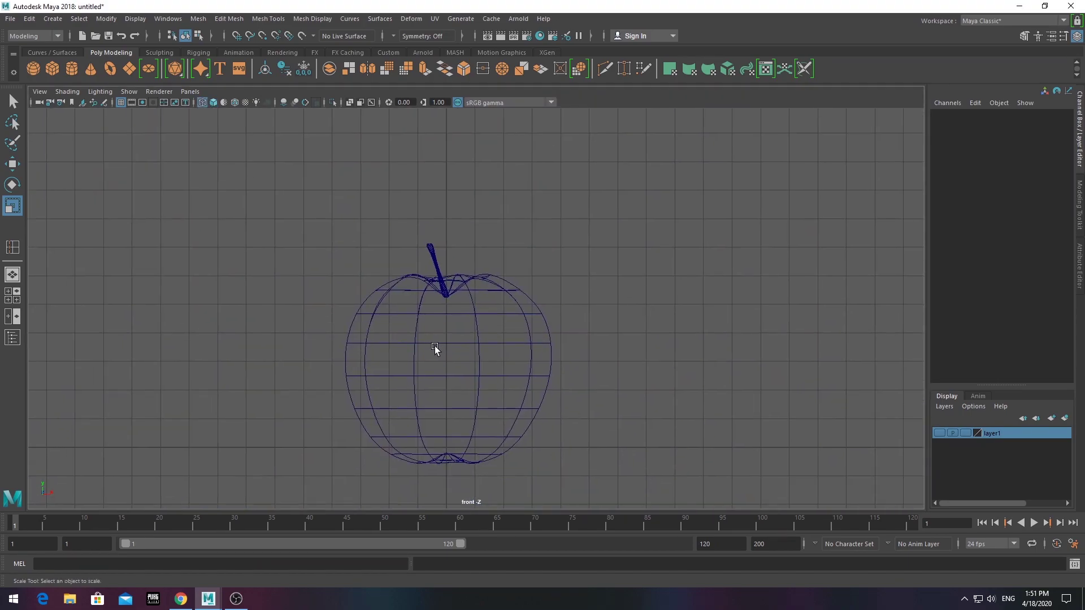
{"action": "left_click", "coordinate": [435, 349]}
{"action": "left_click", "coordinate": [939, 432]}
{"action": "key", "text": "w"}
{"action": "right_click", "coordinate": [485, 283]}
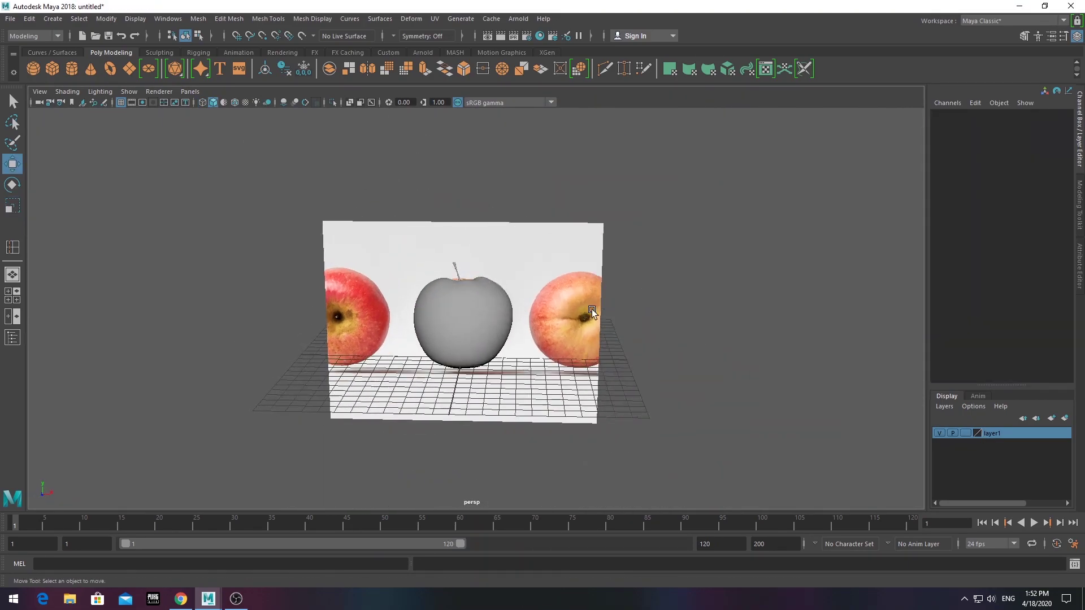
{"action": "left_click", "coordinate": [592, 313]}
{"action": "left_click", "coordinate": [939, 433]}
{"action": "scroll", "coordinate": [460, 317], "scroll_direction": "up", "scroll_amount": 4}
- Save an apple skin result from the Google Images 'apple texture' search as apple_texture.jpg
{"action": "right_click_drag", "start_coordinate": [475, 293], "coordinate": [472, 276]}
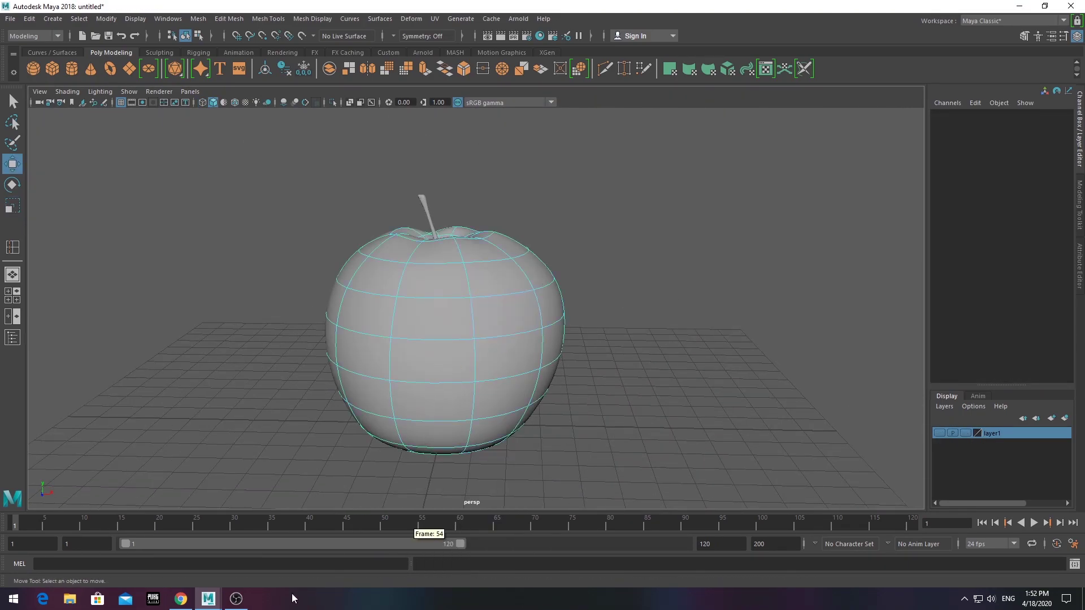
{"action": "left_click", "coordinate": [181, 599]}
{"action": "scroll", "coordinate": [252, 302], "scroll_direction": "down", "scroll_amount": 1}
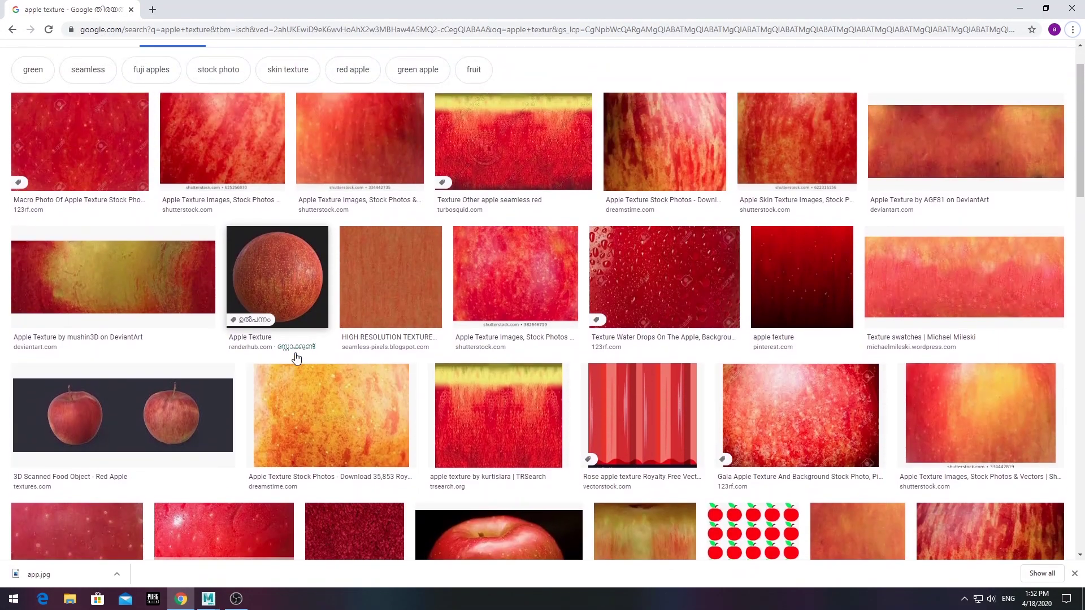
{"action": "scroll", "coordinate": [296, 358], "scroll_direction": "up", "scroll_amount": 1}
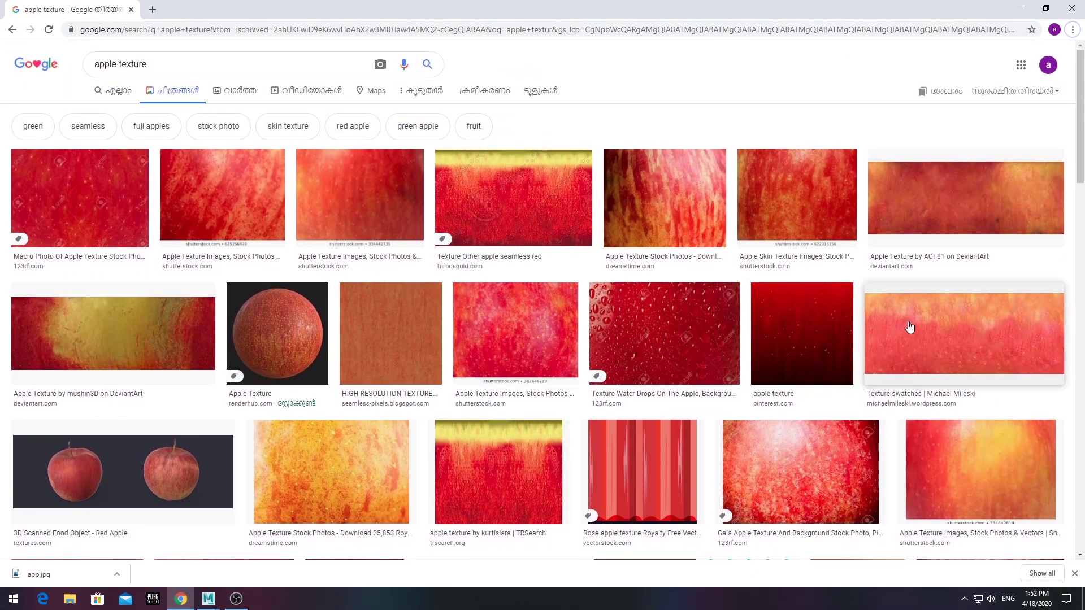
{"action": "left_click", "coordinate": [911, 355]}
{"action": "right_click", "coordinate": [759, 131]}
{"action": "left_click", "coordinate": [785, 231]}
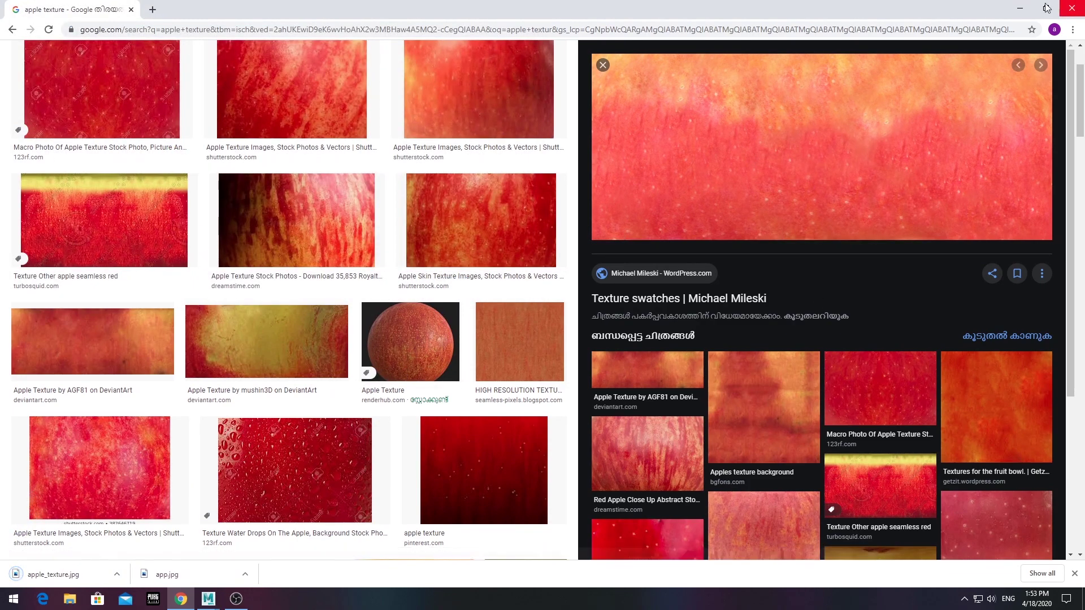
{"action": "key", "text": "alt+Tab"}
{"action": "left_click", "coordinate": [529, 296]}
- Select all the apple's faces and assign them a new Lambert material
{"action": "key", "text": "F11"}
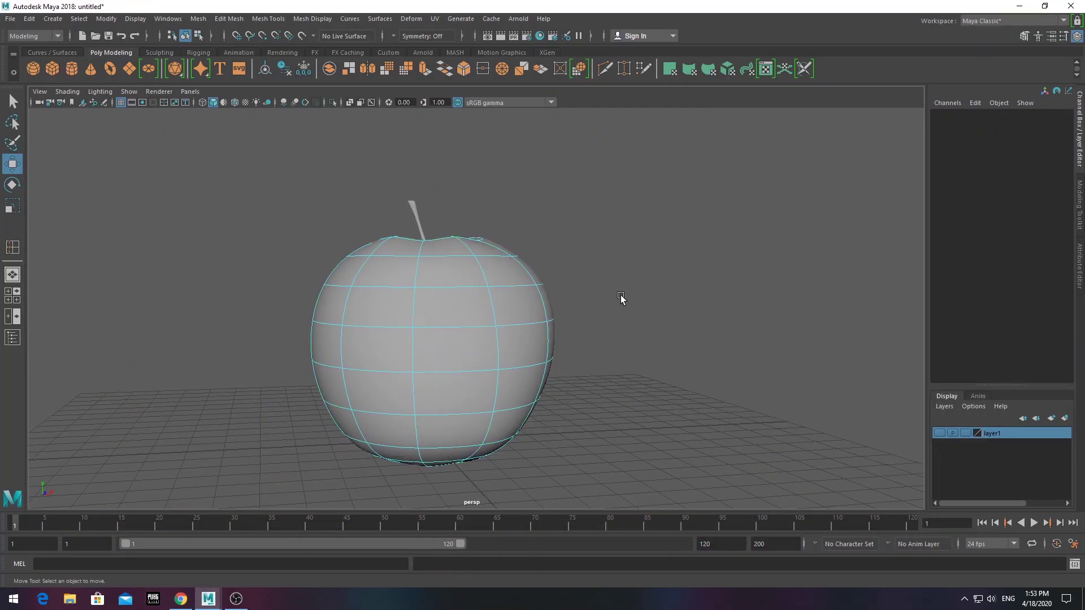
{"action": "key", "text": "ctrl+shift+a"}
{"action": "mouse_move", "coordinate": [634, 334]}
{"action": "left_mouse_down", "text": "alt"}
{"action": "mouse_move", "coordinate": [692, 371]}
{"action": "mouse_move", "coordinate": [626, 335]}
{"action": "left_mouse_up", "text": "alt"}
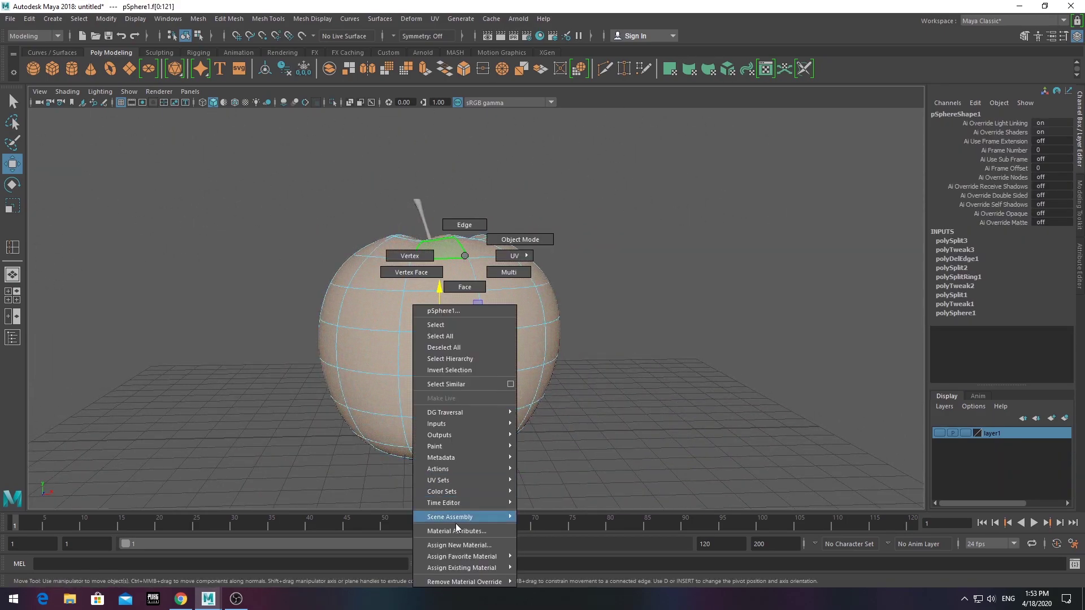
{"action": "right_click_drag", "start_coordinate": [461, 260], "coordinate": [461, 517]}
{"action": "left_click", "coordinate": [460, 273]}
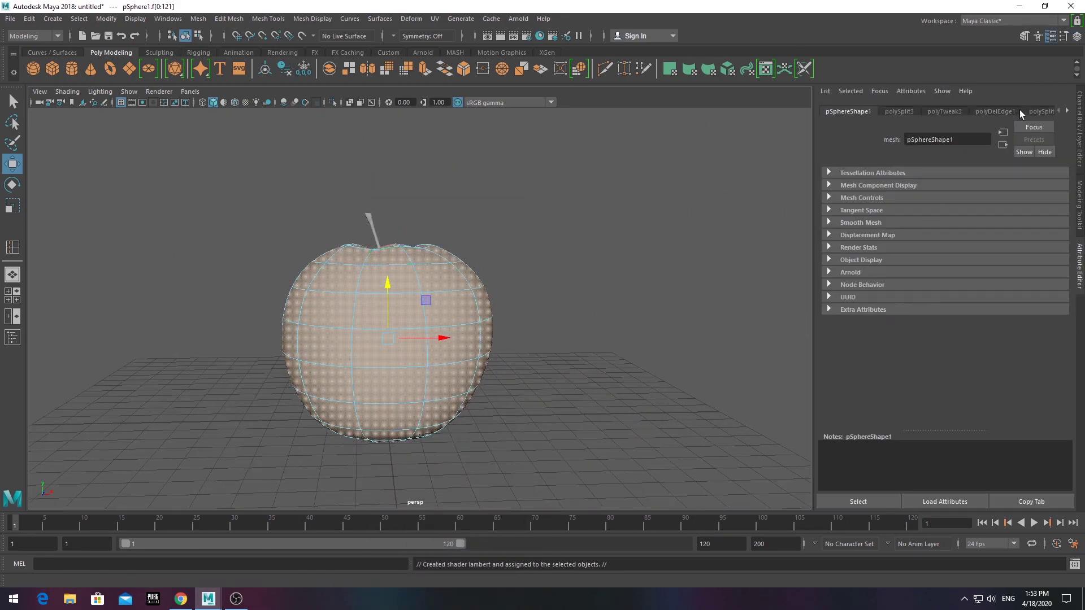
- Map Downloads/apple_texture.jpg as a file texture on the Lambert's Color and show it textured
{"action": "right_click_drag", "start_coordinate": [440, 275], "coordinate": [422, 534]}
{"action": "left_click", "coordinate": [1057, 249]}
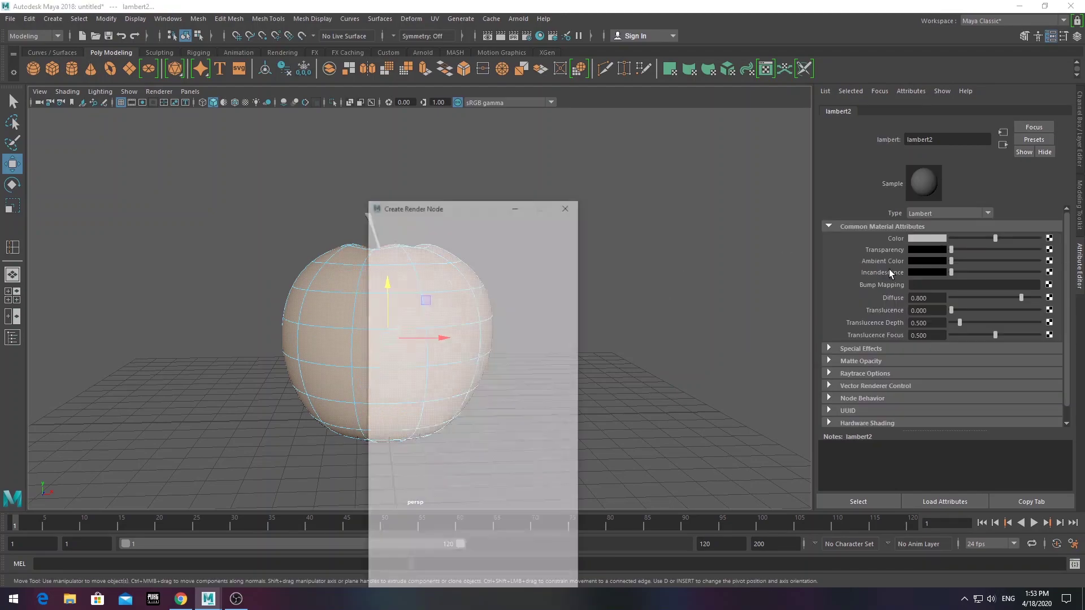
{"action": "left_click", "coordinate": [470, 305]}
{"action": "left_click", "coordinate": [1053, 266]}
{"action": "left_click", "coordinate": [152, 191]}
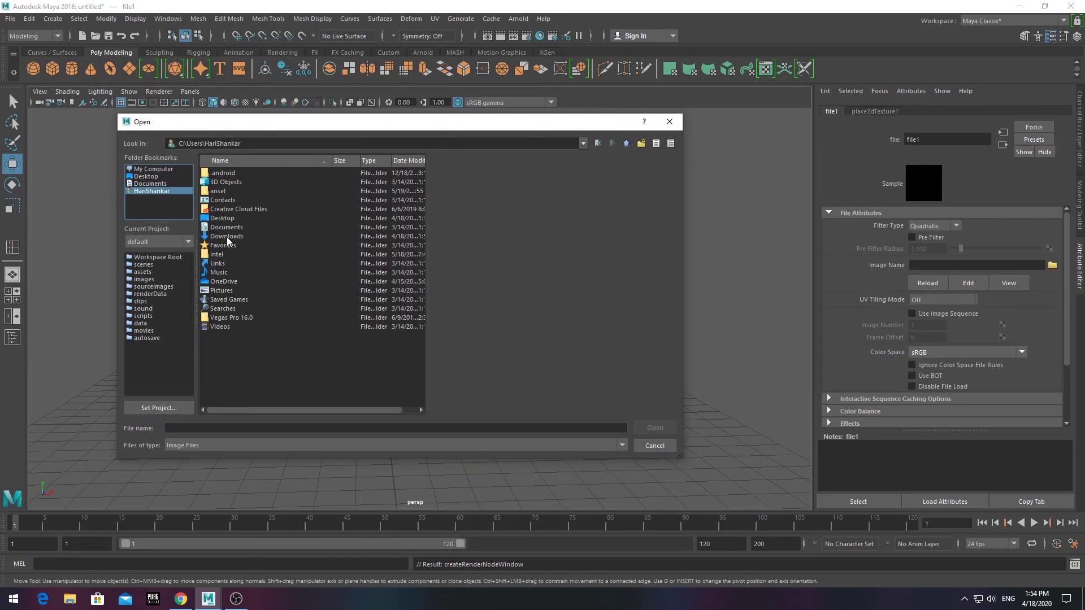
{"action": "double_click", "coordinate": [229, 240]}
{"action": "left_click", "coordinate": [249, 307]}
{"action": "left_click", "coordinate": [235, 399]}
{"action": "left_click", "coordinate": [655, 428]}
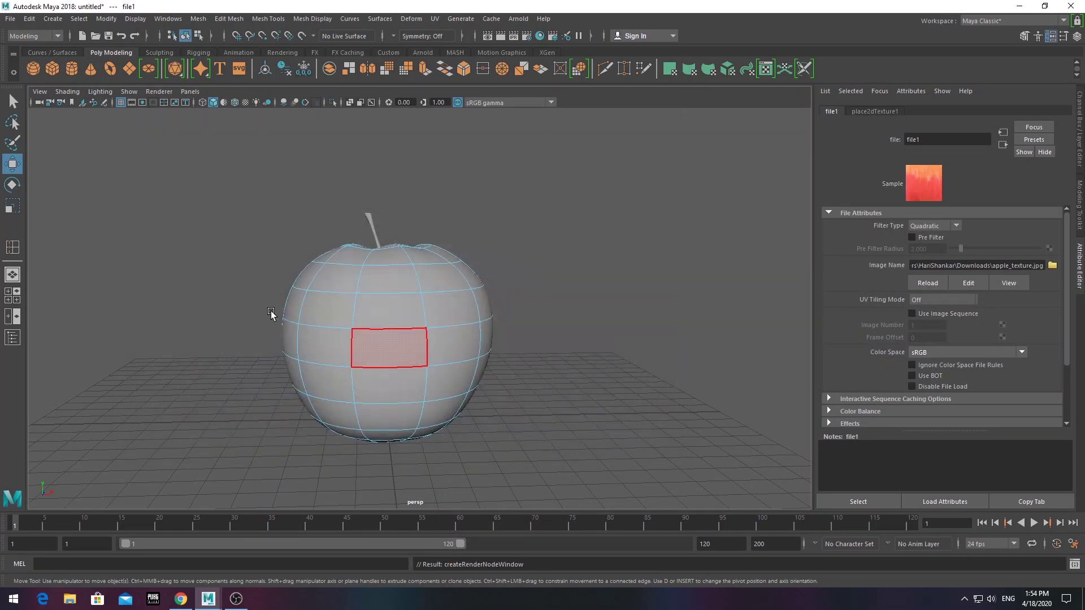
{"action": "key", "text": "6"}
{"action": "left_click", "coordinate": [273, 310]}
{"action": "scroll", "coordinate": [376, 319], "scroll_direction": "up", "scroll_amount": 3}
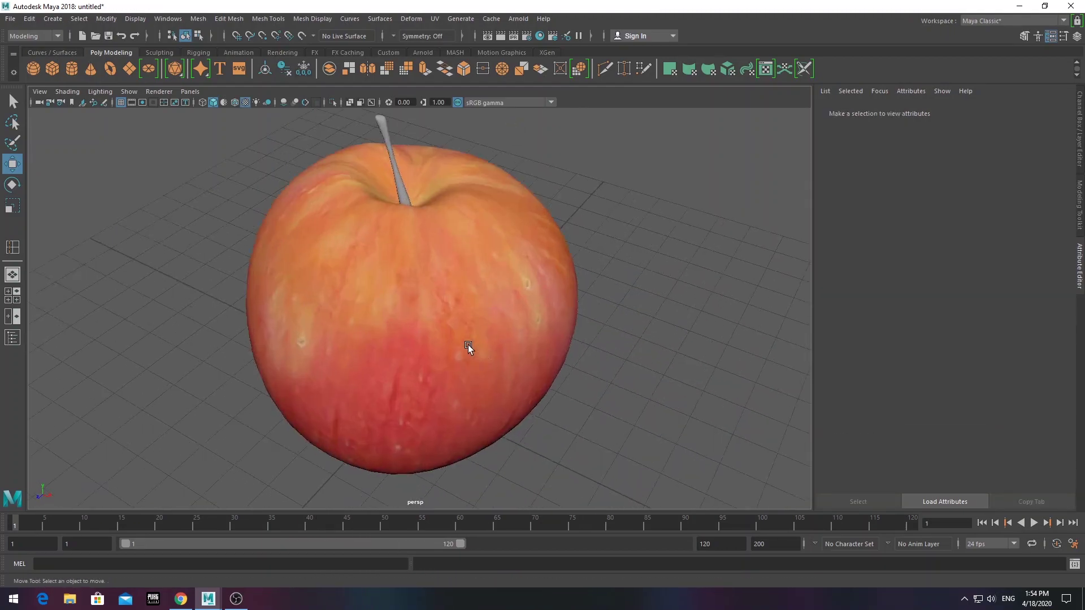
{"action": "left_click_drag", "start_coordinate": [546, 334], "coordinate": [510, 318], "text": "alt"}
- Assign a new Lambert material to the apple's stem and open its colour settings
{"action": "scroll", "coordinate": [492, 367], "scroll_direction": "up", "scroll_amount": 5}
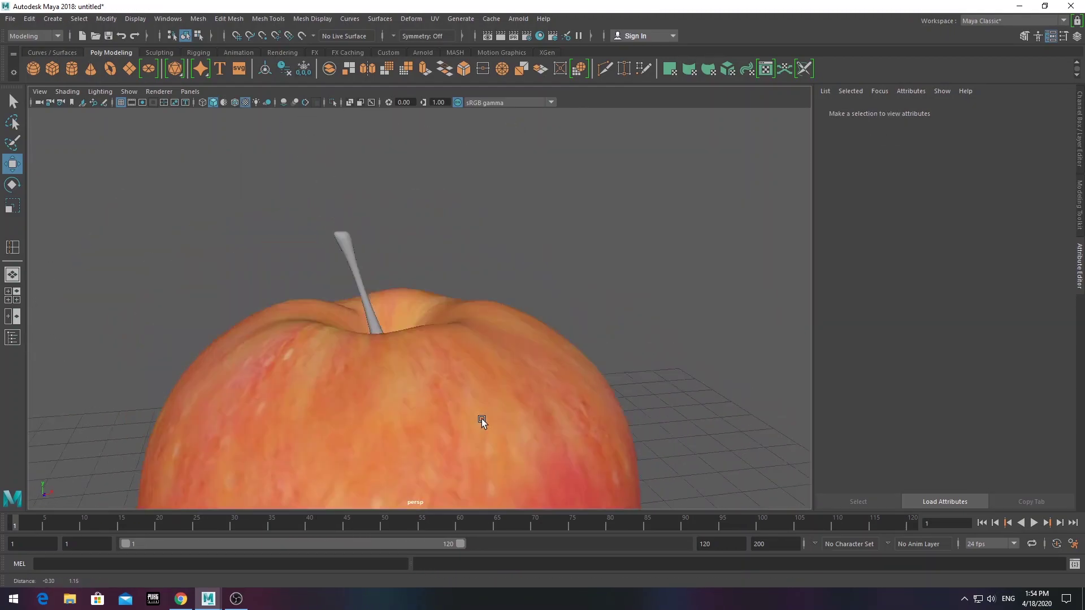
{"action": "left_click", "coordinate": [351, 254]}
{"action": "right_click", "coordinate": [351, 254]}
{"action": "left_click", "coordinate": [360, 544]}
{"action": "left_click", "coordinate": [464, 298]}
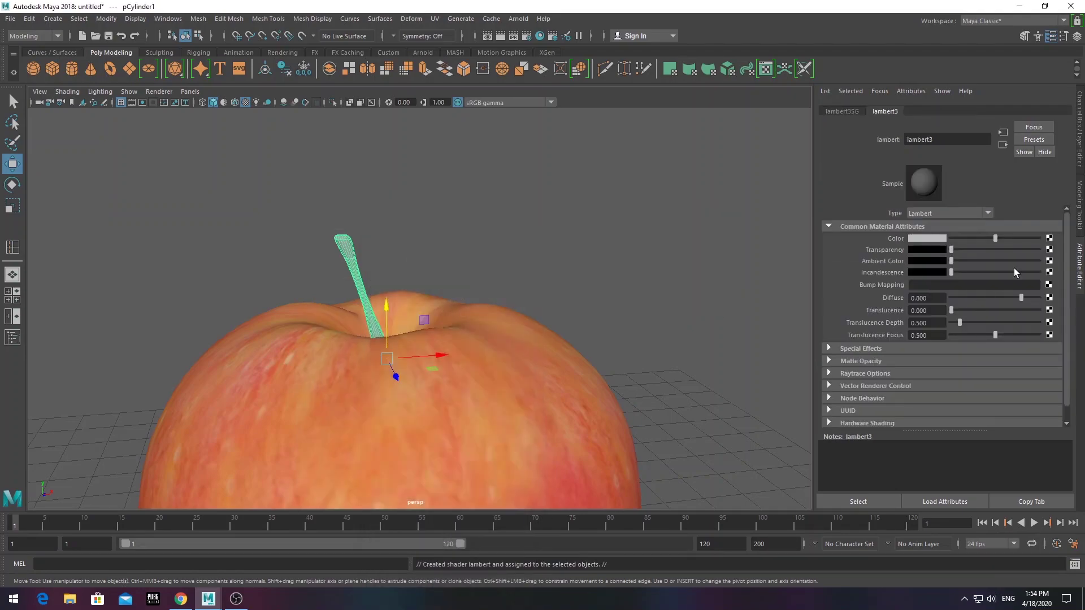
{"action": "left_click", "coordinate": [924, 222]}
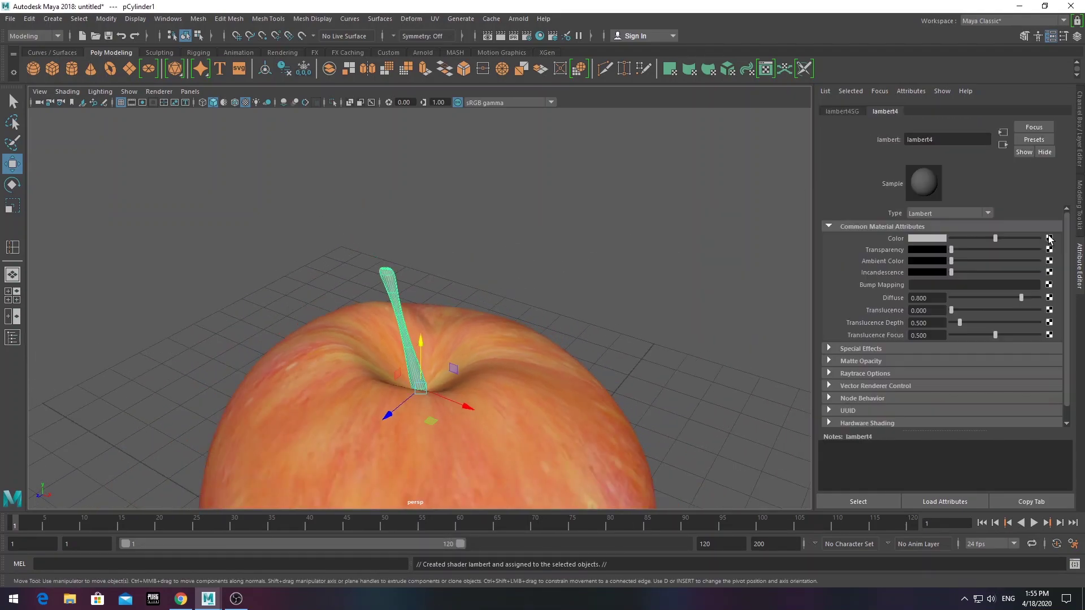
- Browse the Downloads images and load wood1.tx as the stem's colour texture
{"action": "left_click", "coordinate": [240, 355]}
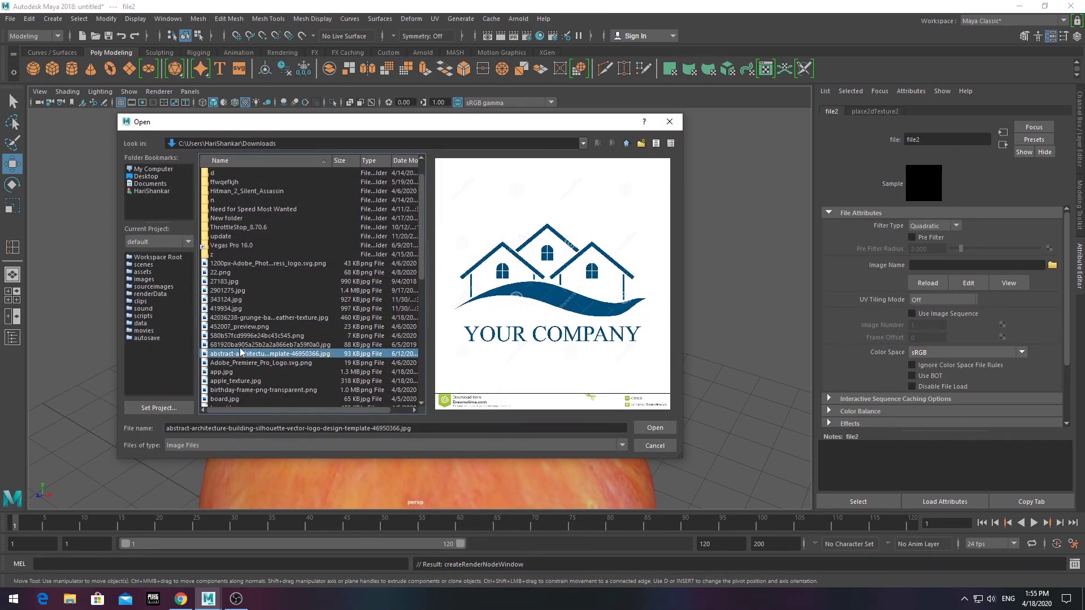
{"action": "key", "text": "Down"}
{"action": "key", "text": "Down"}
{"action": "key", "text": "Down"}
{"action": "key", "text": "Down"}
{"action": "key", "text": "Down"}
{"action": "key", "text": "Down"}
{"action": "key", "text": "Down"}
{"action": "key", "text": "Down"}
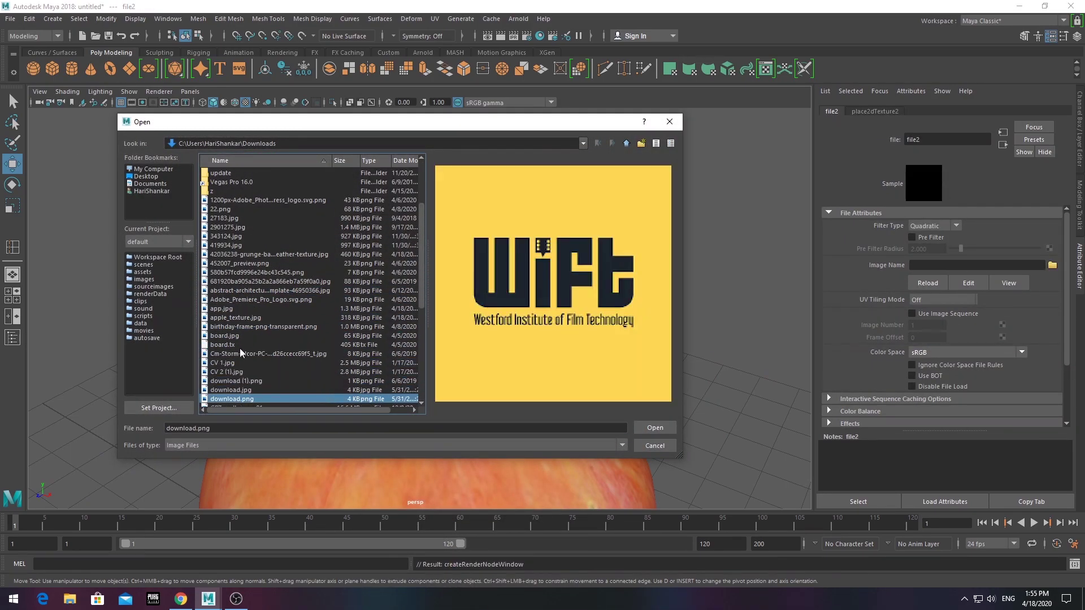
{"action": "scroll", "coordinate": [240, 348], "scroll_direction": "up", "scroll_amount": 3}
{"action": "key", "text": "Up"}
{"action": "key", "text": "Up"}
{"action": "key", "text": "Up"}
{"action": "key", "text": "Up"}
{"action": "key", "text": "Up"}
{"action": "key", "text": "Up"}
{"action": "key", "text": "Up"}
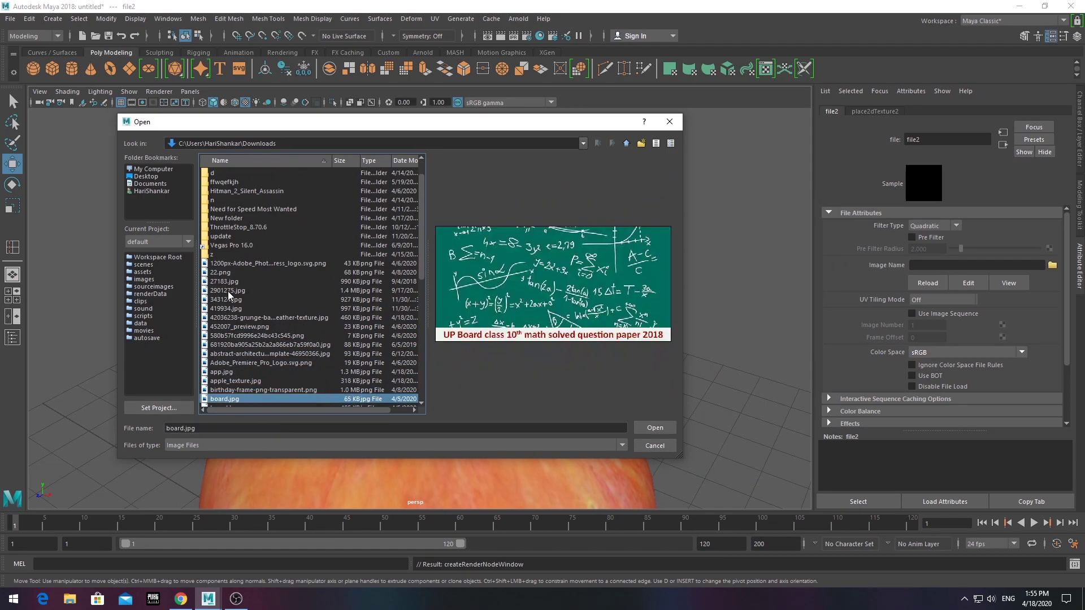
{"action": "key", "text": "Down"}
{"action": "key", "text": "Down"}
{"action": "key", "text": "Down"}
{"action": "key", "text": "Down"}
{"action": "key", "text": "Down"}
{"action": "key", "text": "Down"}
{"action": "key", "text": "Down"}
{"action": "key", "text": "Down"}
{"action": "key", "text": "Down"}
{"action": "key", "text": "Down"}
{"action": "key", "text": "Down"}
{"action": "key", "text": "Down"}
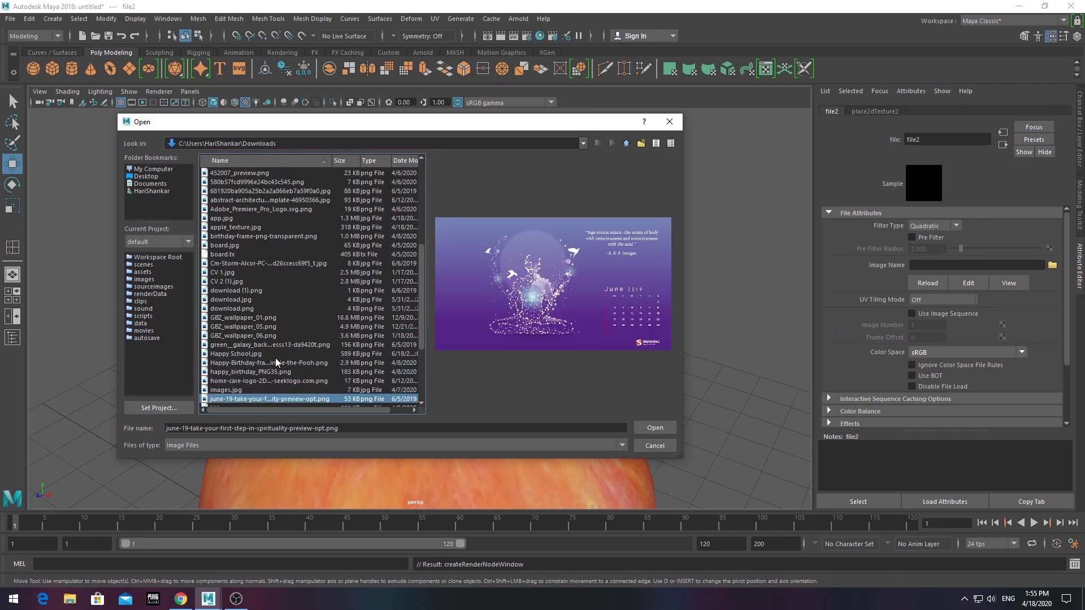
{"action": "key", "text": "Down"}
{"action": "key", "text": "Down"}
{"action": "key", "text": "Down"}
{"action": "key", "text": "Down"}
{"action": "key", "text": "Down"}
{"action": "key", "text": "Down"}
{"action": "key", "text": "Down"}
{"action": "key", "text": "Down"}
{"action": "key", "text": "Down"}
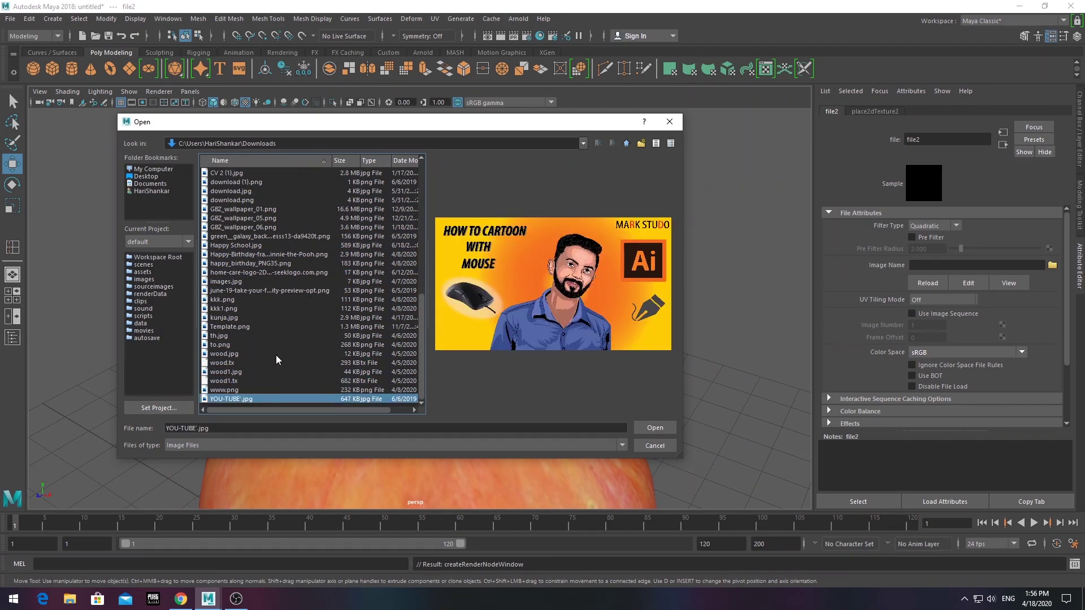
{"action": "left_click", "coordinate": [245, 378]}
{"action": "left_click", "coordinate": [653, 429]}
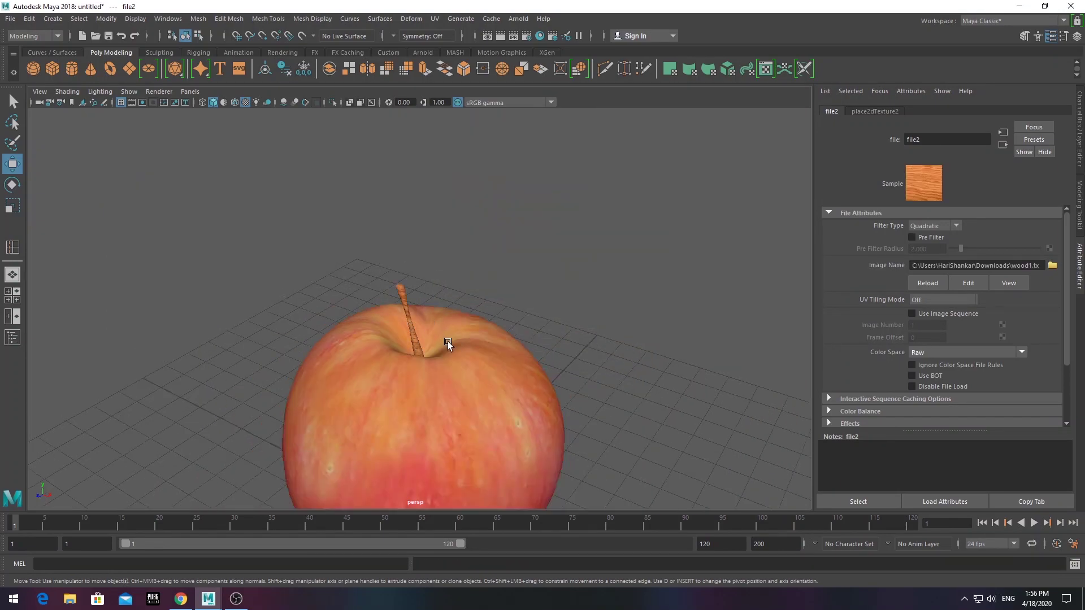
- Reselect the stem and check its Lambert material attributes
{"action": "left_click", "coordinate": [417, 319]}
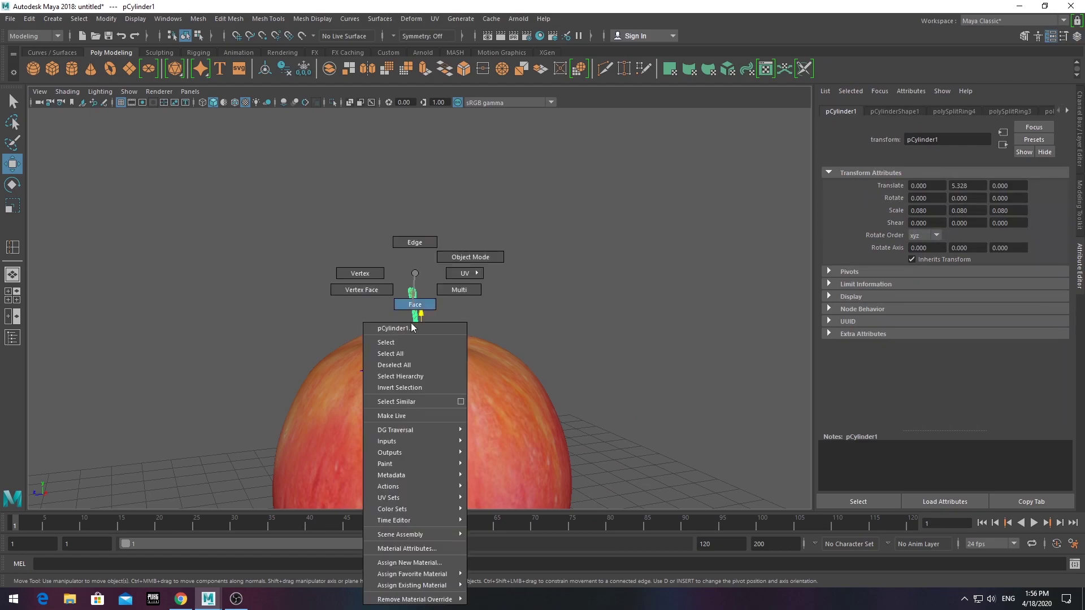
{"action": "right_click_drag", "start_coordinate": [411, 303], "coordinate": [407, 599]}
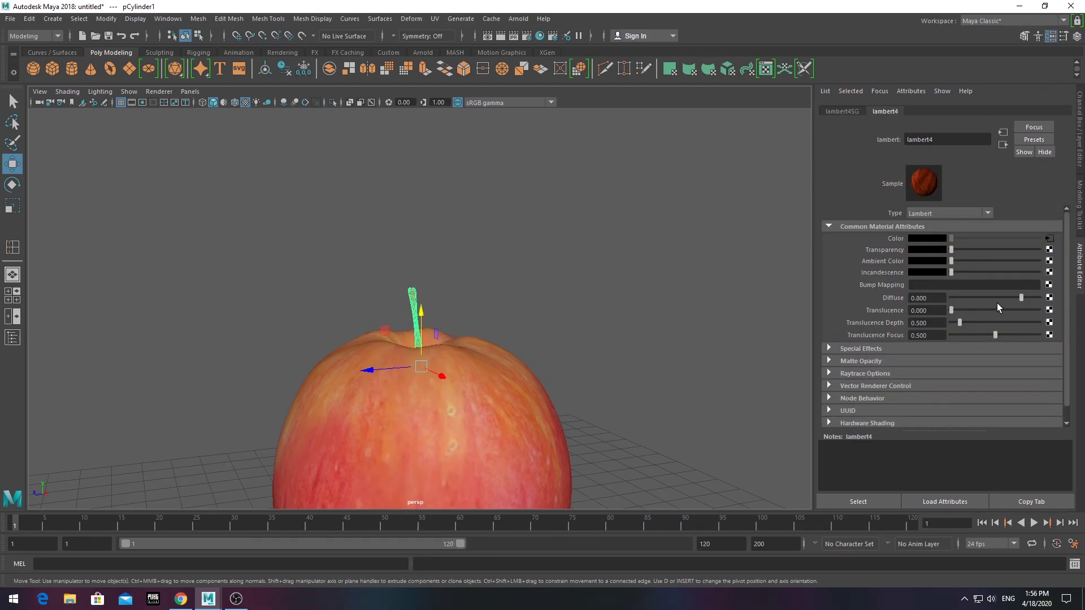
{"action": "left_click", "coordinate": [487, 316]}
{"action": "right_click", "coordinate": [487, 300]}
{"action": "scroll", "coordinate": [438, 347], "scroll_direction": "down", "scroll_amount": 5}
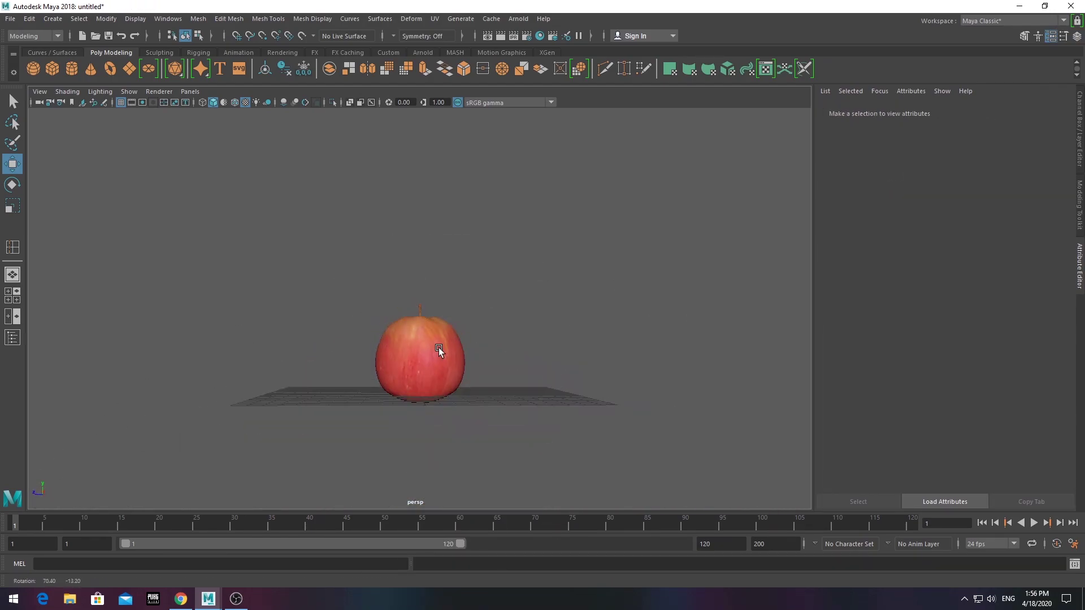
{"action": "left_click_drag", "start_coordinate": [439, 348], "coordinate": [578, 371], "text": "alt"}
{"action": "scroll", "coordinate": [396, 344], "scroll_direction": "up", "scroll_amount": 5}
{"action": "left_click", "coordinate": [397, 344]}
{"action": "scroll", "coordinate": [552, 388], "scroll_direction": "down", "scroll_amount": 4}
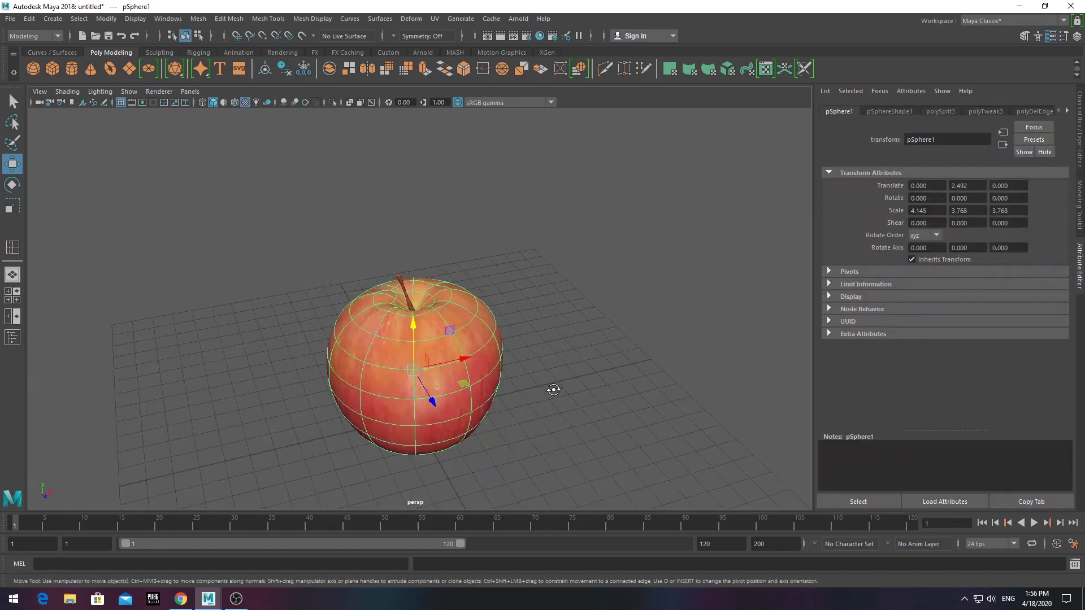
{"action": "left_click_drag", "start_coordinate": [458, 383], "coordinate": [565, 390]}
{"action": "left_click", "coordinate": [181, 599]}
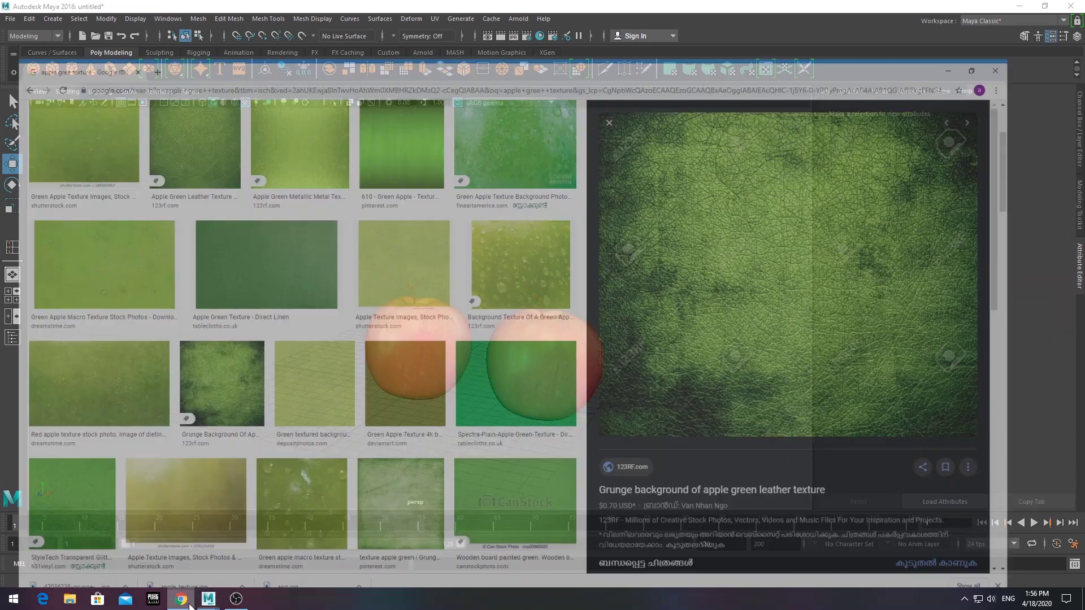
{"action": "key", "text": "alt+Left"}
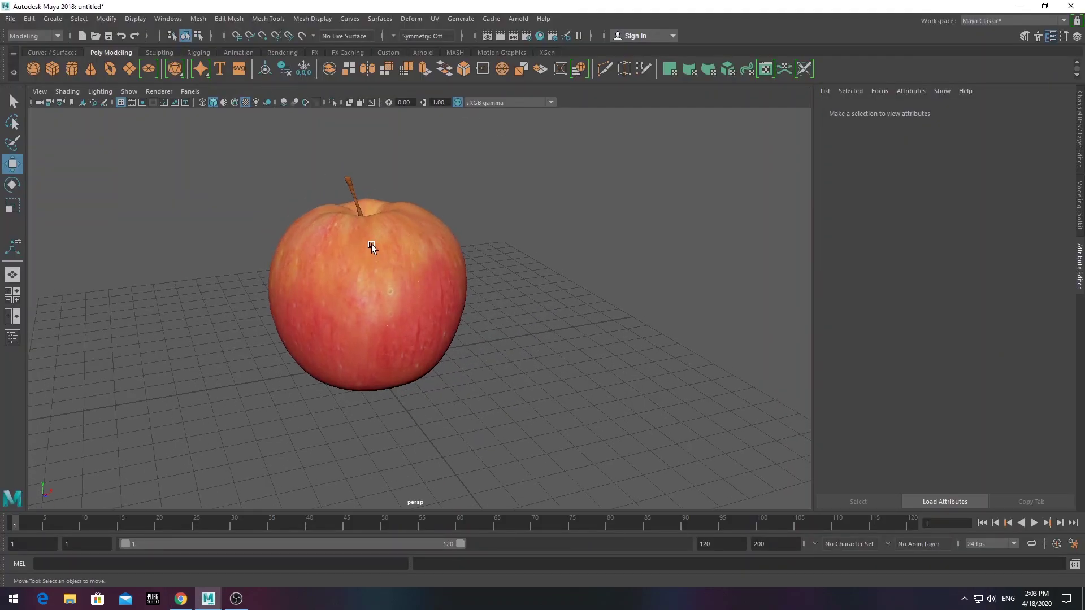
{"action": "scroll", "coordinate": [372, 246], "scroll_direction": "down", "scroll_amount": 3}
- Create a polygon plane and scale it up into a large floor
{"action": "scroll", "coordinate": [392, 243], "scroll_direction": "down", "scroll_amount": 3}
{"action": "left_click", "coordinate": [129, 69]}
{"action": "key", "text": "r"}
{"action": "left_click_drag", "start_coordinate": [410, 324], "coordinate": [691, 388]}
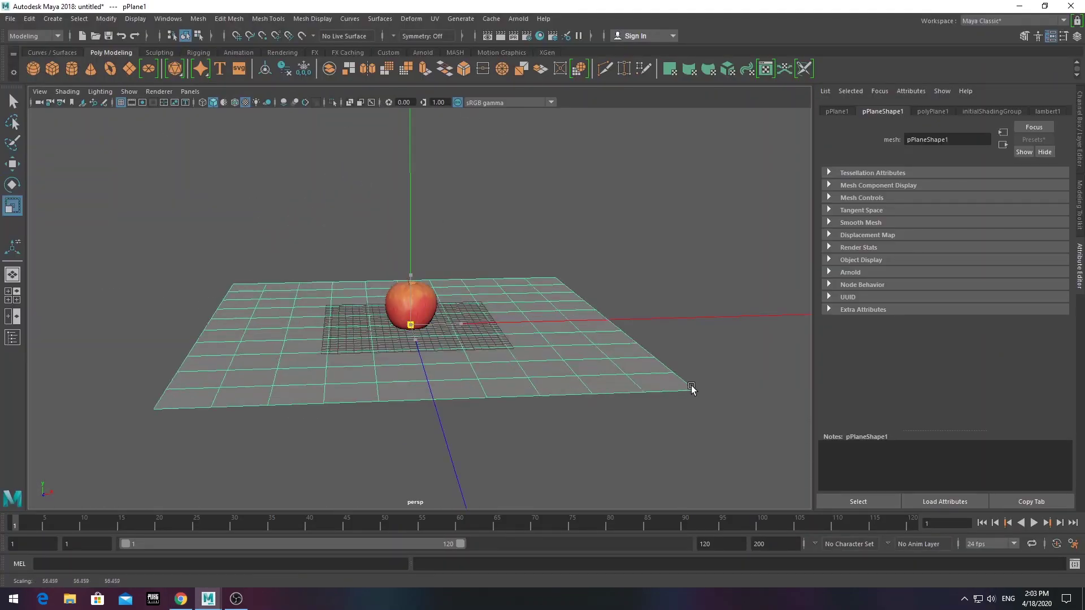
{"action": "scroll", "coordinate": [483, 260], "scroll_direction": "up", "scroll_amount": 3}
{"action": "left_click", "coordinate": [483, 260], "text": "shift"}
{"action": "scroll", "coordinate": [452, 296], "scroll_direction": "down", "scroll_amount": 1}
{"action": "scroll", "coordinate": [472, 351], "scroll_direction": "up", "scroll_amount": 5}
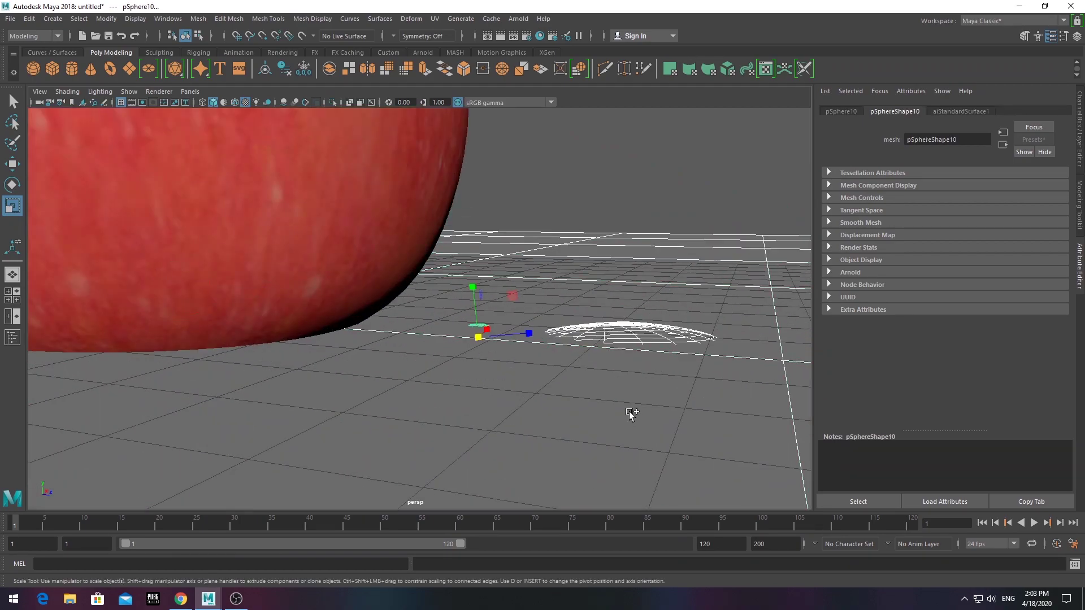
- Set the plane's subdivisions to 1
{"action": "left_click", "coordinate": [532, 370]}
{"action": "key", "text": "w"}
{"action": "scroll", "coordinate": [508, 345], "scroll_direction": "down", "scroll_amount": 5}
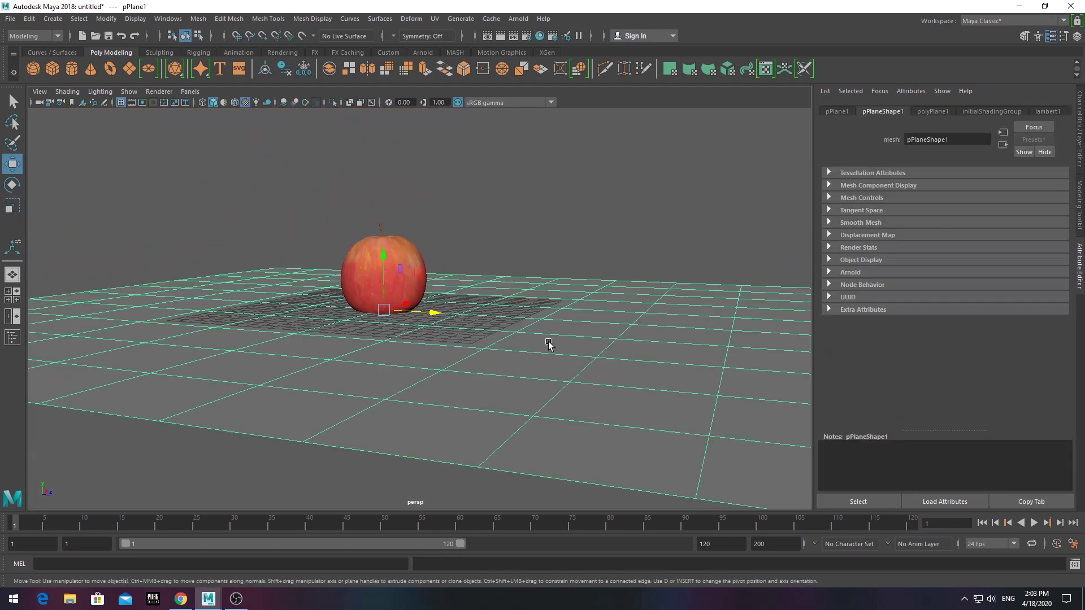
{"action": "scroll", "coordinate": [548, 343], "scroll_direction": "up", "scroll_amount": 3}
{"action": "scroll", "coordinate": [568, 388], "scroll_direction": "down", "scroll_amount": 5}
{"action": "key", "text": "ctrl+a"}
{"action": "scroll", "coordinate": [1019, 378], "scroll_direction": "down", "scroll_amount": 1}
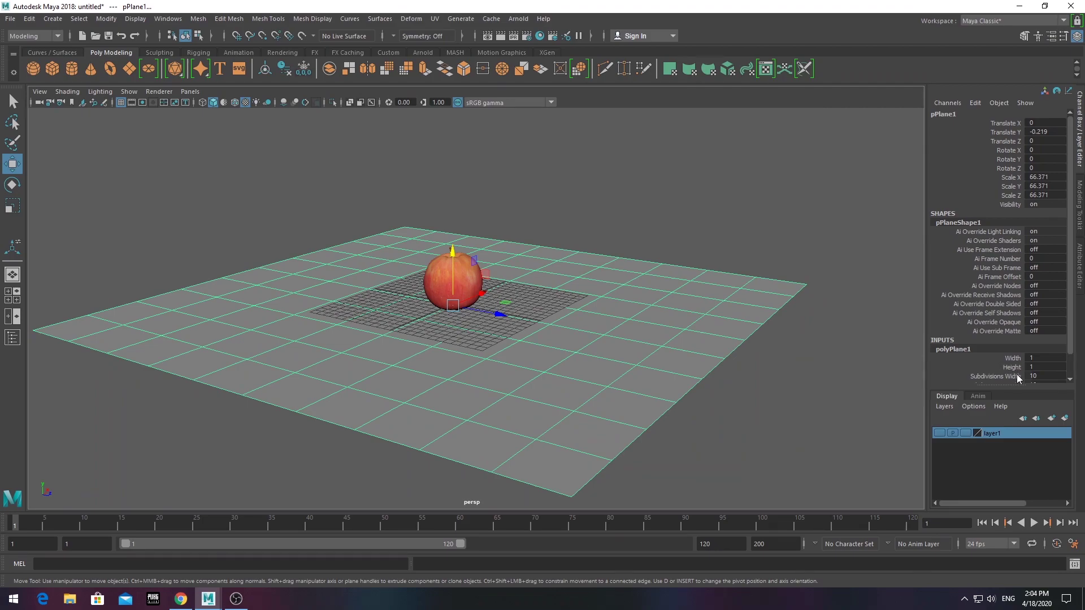
{"action": "left_click_drag", "start_coordinate": [1006, 352], "coordinate": [1006, 361]}
{"action": "type", "text": "10"}
{"action": "key", "text": "Return"}
- Extrude the plane's far edge upward into a back wall
{"action": "left_click_drag", "start_coordinate": [565, 339], "coordinate": [622, 317], "text": "alt"}
{"action": "right_click_drag", "start_coordinate": [678, 303], "coordinate": [681, 240]}
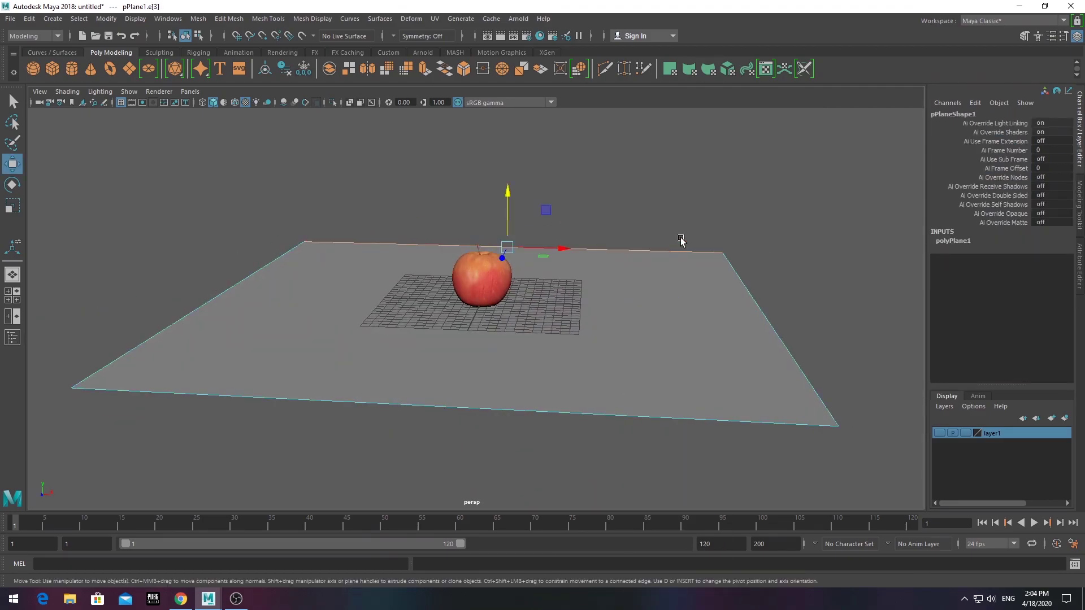
{"action": "left_click_drag", "start_coordinate": [681, 240], "coordinate": [667, 226], "text": "alt"}
{"action": "left_click", "coordinate": [425, 68]}
{"action": "left_click_drag", "start_coordinate": [544, 277], "coordinate": [563, 314]}
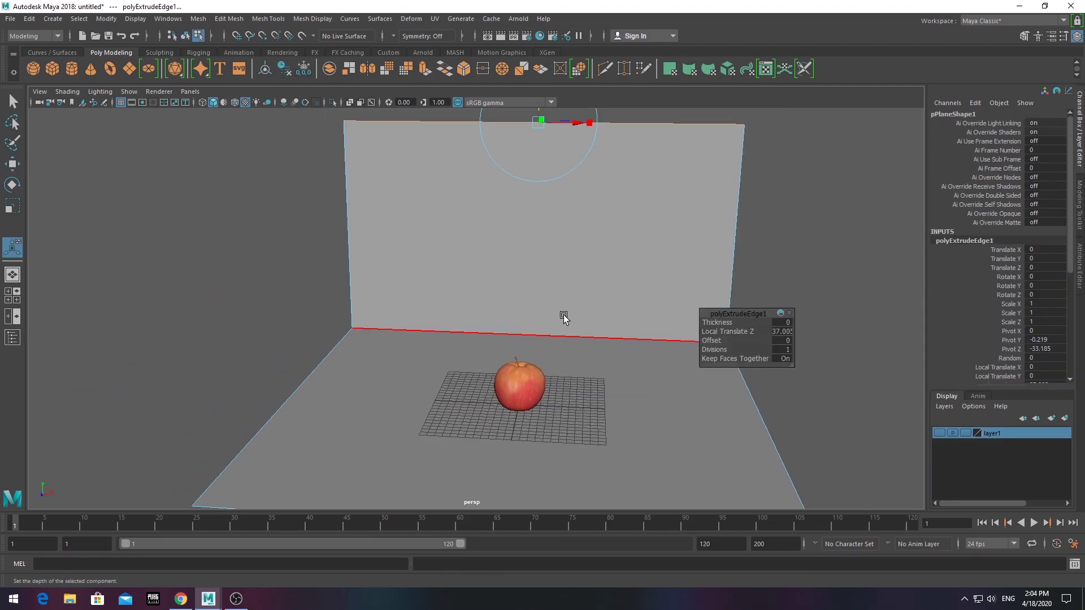
- Bevel the floor-to-wall corner and lower the backdrop slightly
{"action": "left_click", "coordinate": [276, 21]}
{"action": "mouse_move", "coordinate": [229, 19]}
{"action": "left_click", "coordinate": [253, 59]}
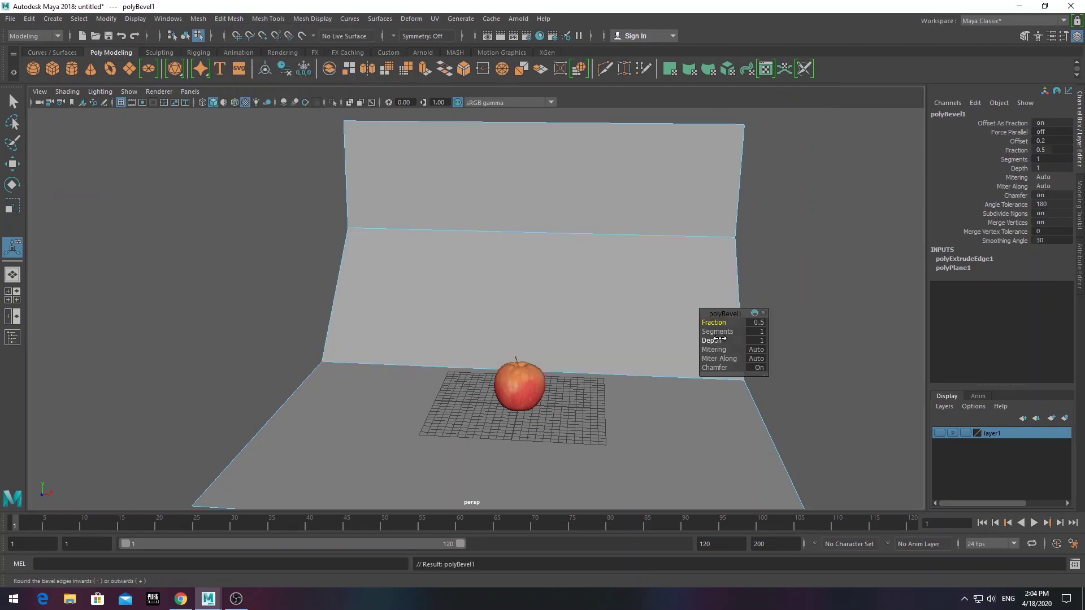
{"action": "scroll", "coordinate": [663, 265], "scroll_direction": "down", "scroll_amount": 3}
{"action": "left_click", "coordinate": [569, 260]}
{"action": "key", "text": "w"}
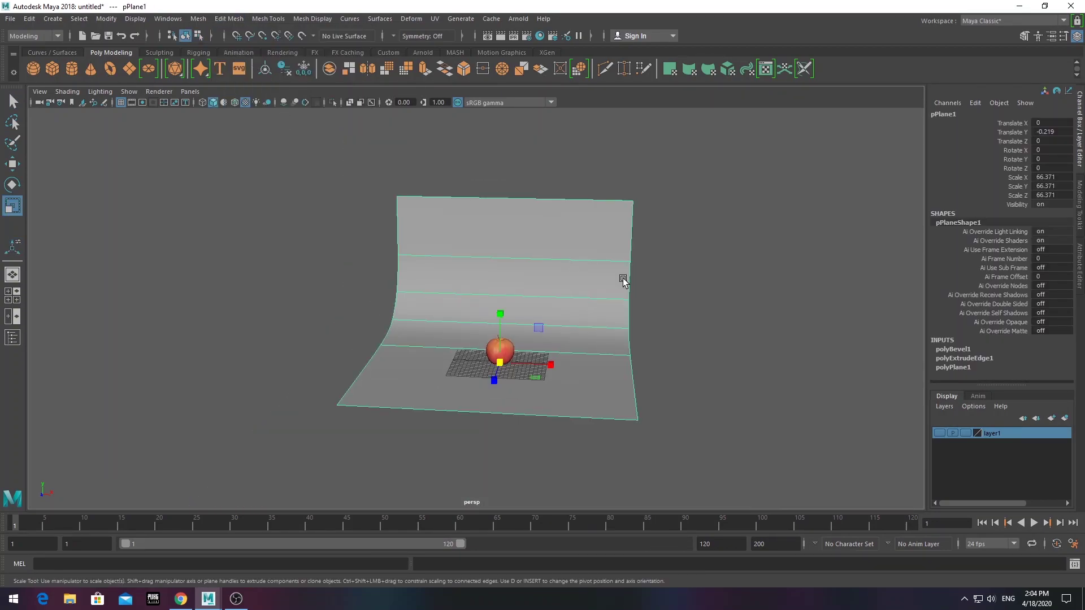
{"action": "scroll", "coordinate": [622, 278], "scroll_direction": "up", "scroll_amount": 3}
{"action": "left_click_drag", "start_coordinate": [500, 339], "coordinate": [483, 398]}
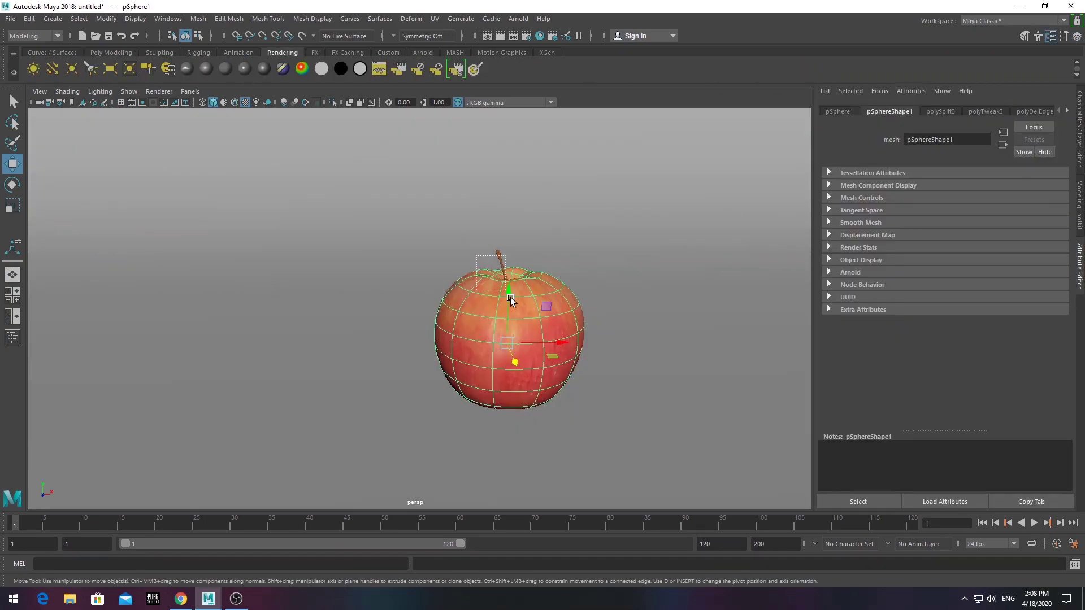
- Push the apple back, duplicate it, and tilt the copy to a new angle
{"action": "left_click", "coordinate": [197, 19]}
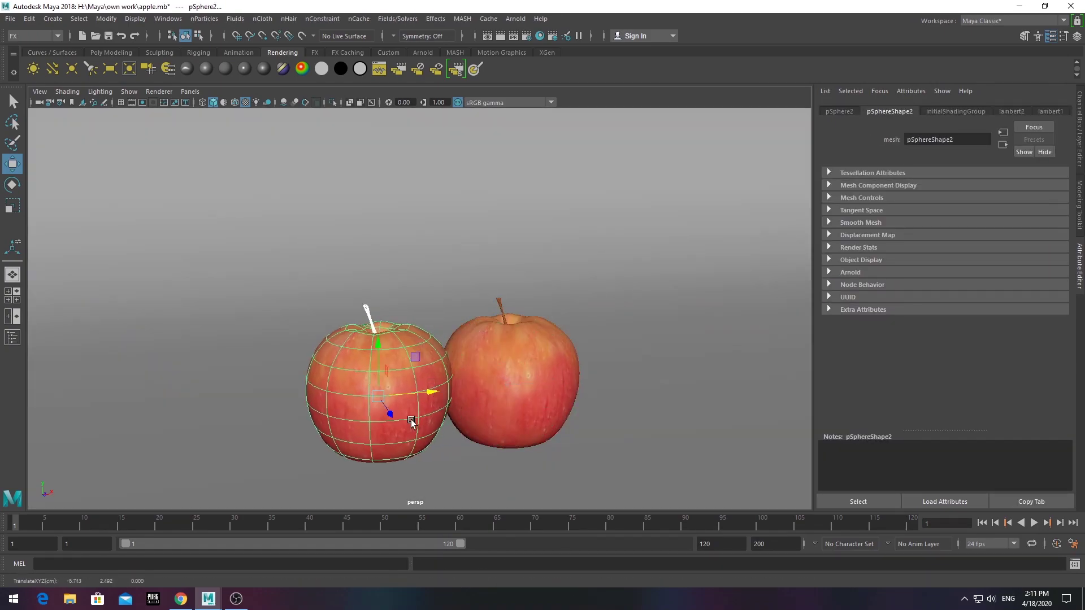
{"action": "mouse_move", "coordinate": [411, 422]}
{"action": "left_mouse_down"}
{"action": "mouse_move", "coordinate": [376, 322]}
{"action": "mouse_move", "coordinate": [242, 310]}
{"action": "left_mouse_up"}
{"action": "key", "text": "ctrl+d"}
{"action": "key", "text": "e"}
{"action": "left_click_drag", "start_coordinate": [181, 266], "coordinate": [162, 299]}
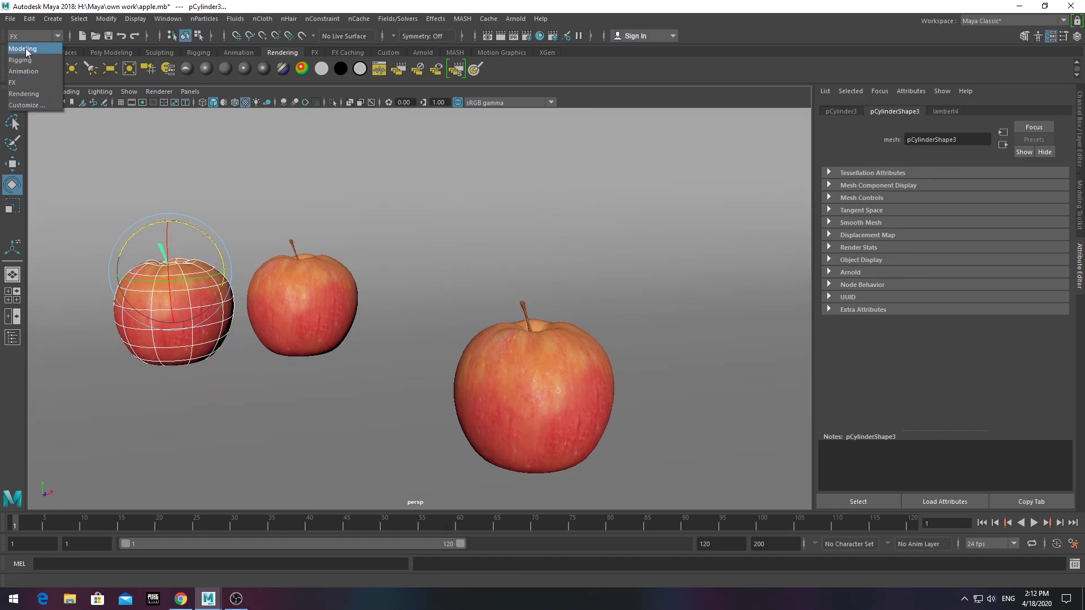
- Combine the two left apples into one mesh and rotate them
{"action": "left_click", "coordinate": [25, 48]}
{"action": "left_click", "coordinate": [197, 19]}
{"action": "left_click", "coordinate": [217, 61]}
{"action": "left_click_drag", "start_coordinate": [174, 280], "coordinate": [158, 336]}
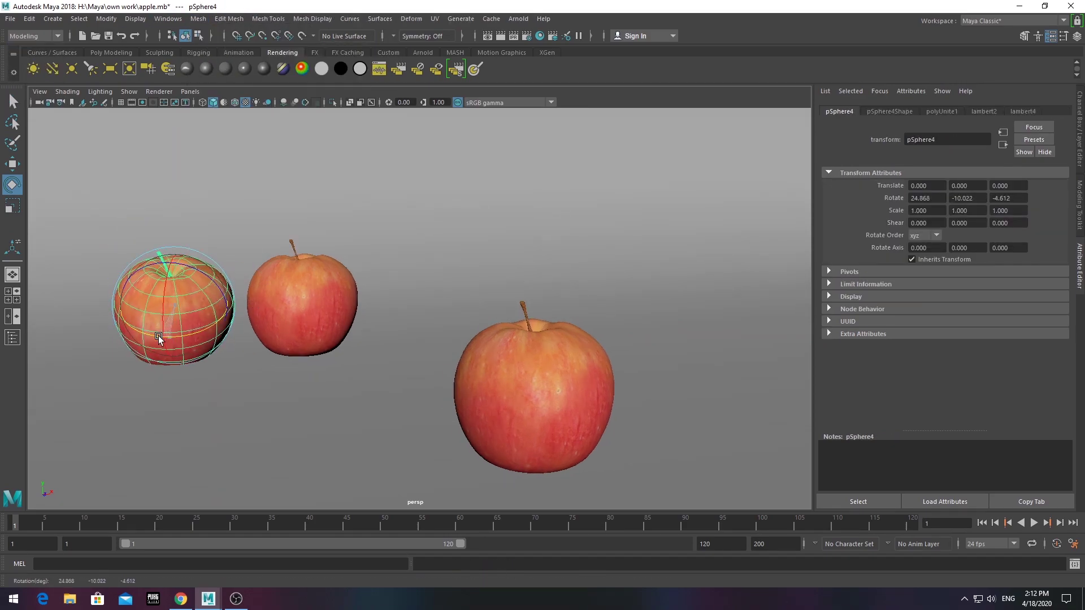
- Raise the stem, then select the combined left apples and the large right apple
{"action": "scroll", "coordinate": [270, 298], "scroll_direction": "down", "scroll_amount": 3}
{"action": "scroll", "coordinate": [381, 341], "scroll_direction": "up", "scroll_amount": 3}
{"action": "left_click", "coordinate": [455, 271]}
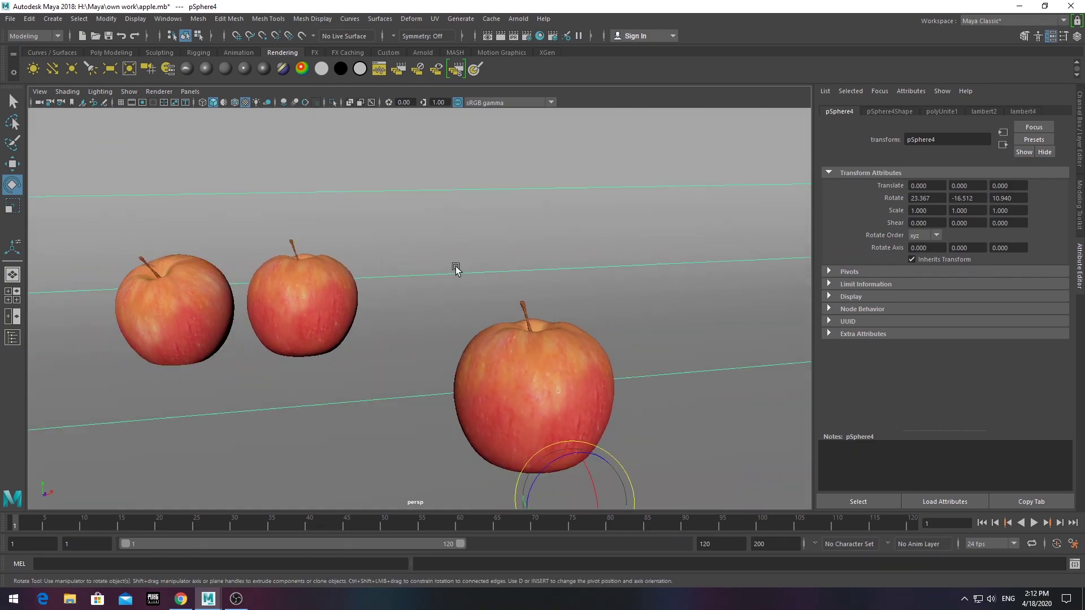
{"action": "left_click_drag", "start_coordinate": [455, 271], "coordinate": [574, 369], "text": "alt"}
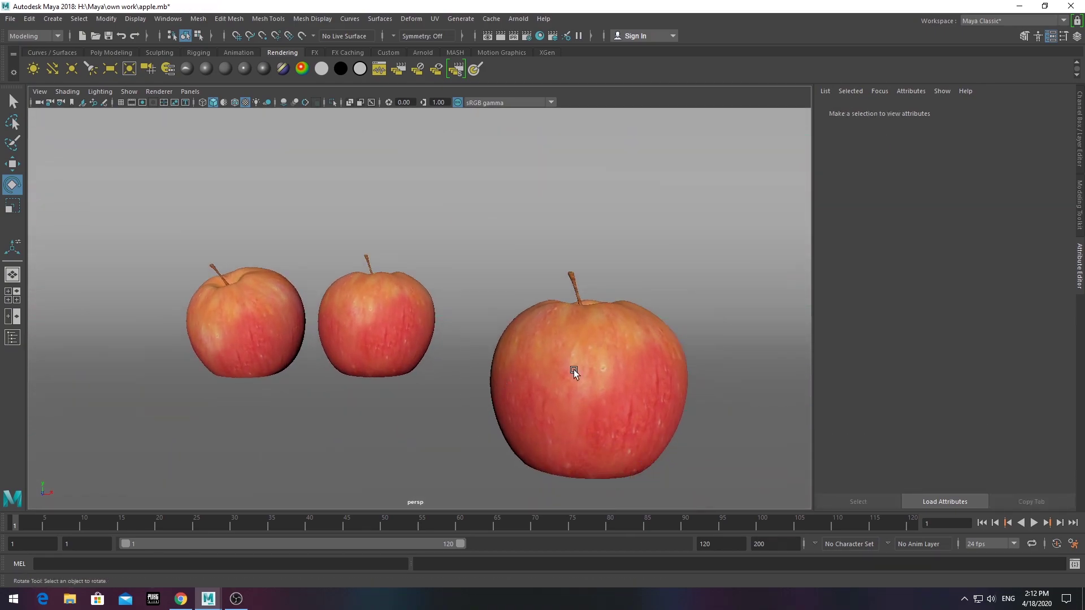
{"action": "left_click", "coordinate": [590, 308]}
{"action": "key", "text": "w"}
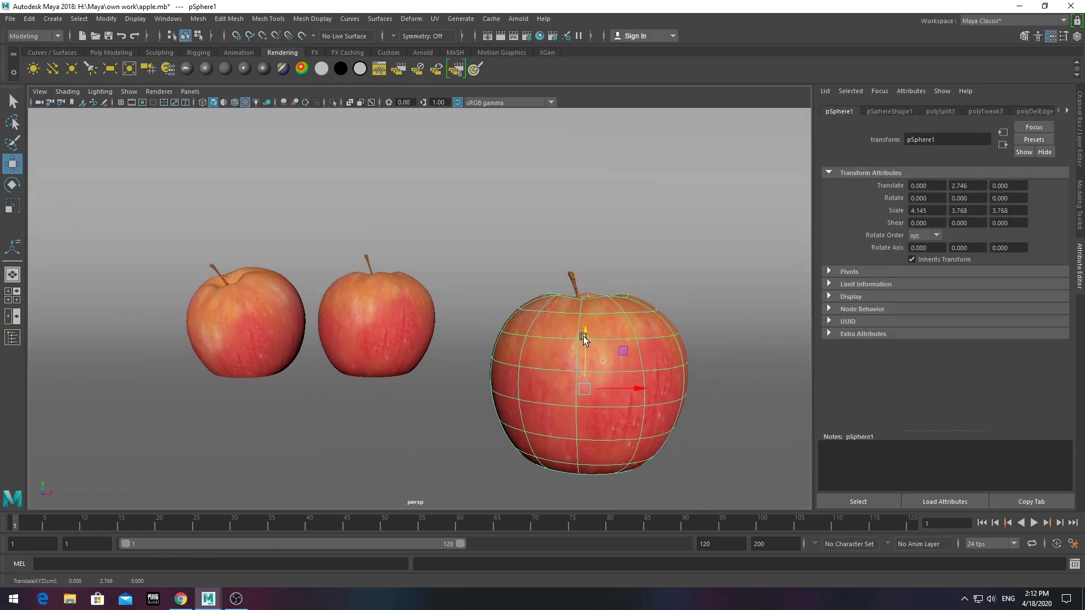
{"action": "left_click_drag", "start_coordinate": [587, 305], "coordinate": [583, 274]}
{"action": "left_click", "coordinate": [270, 328]}
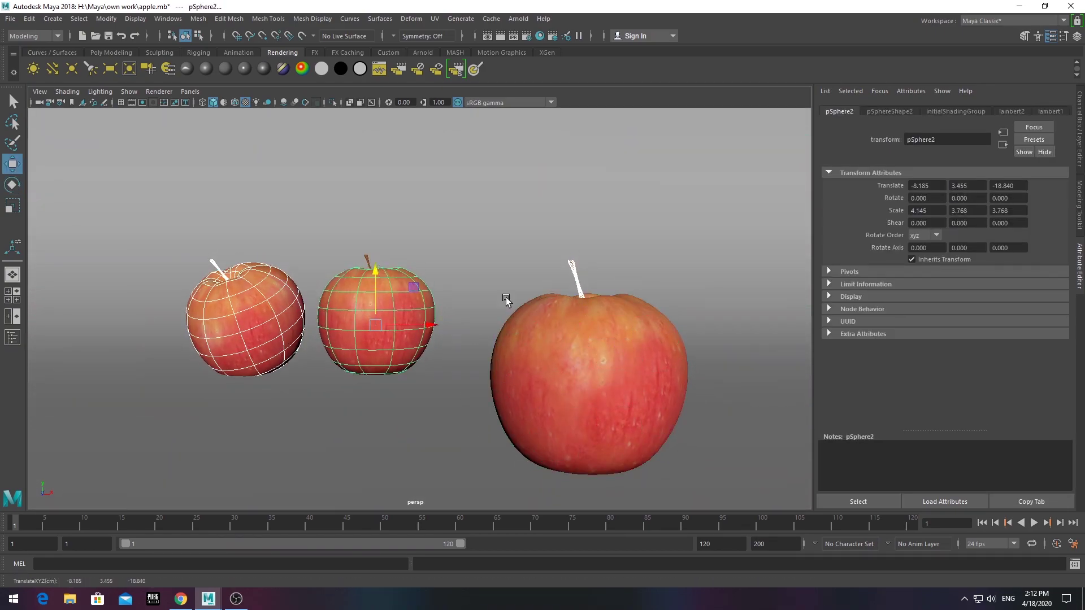
{"action": "left_click", "coordinate": [672, 321]}
{"action": "scroll", "coordinate": [671, 321], "scroll_direction": "up", "scroll_amount": 2}
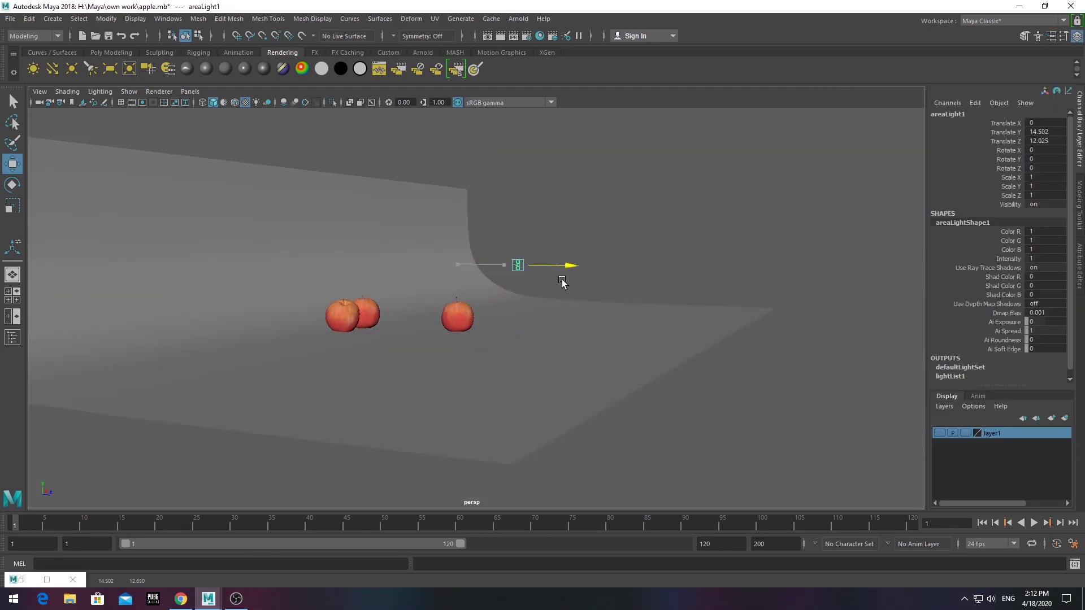
- Tilt and slide the area light toward the apples and set its intensity to 10
{"action": "left_click_drag", "start_coordinate": [585, 257], "coordinate": [535, 220]}
{"action": "key", "text": "w"}
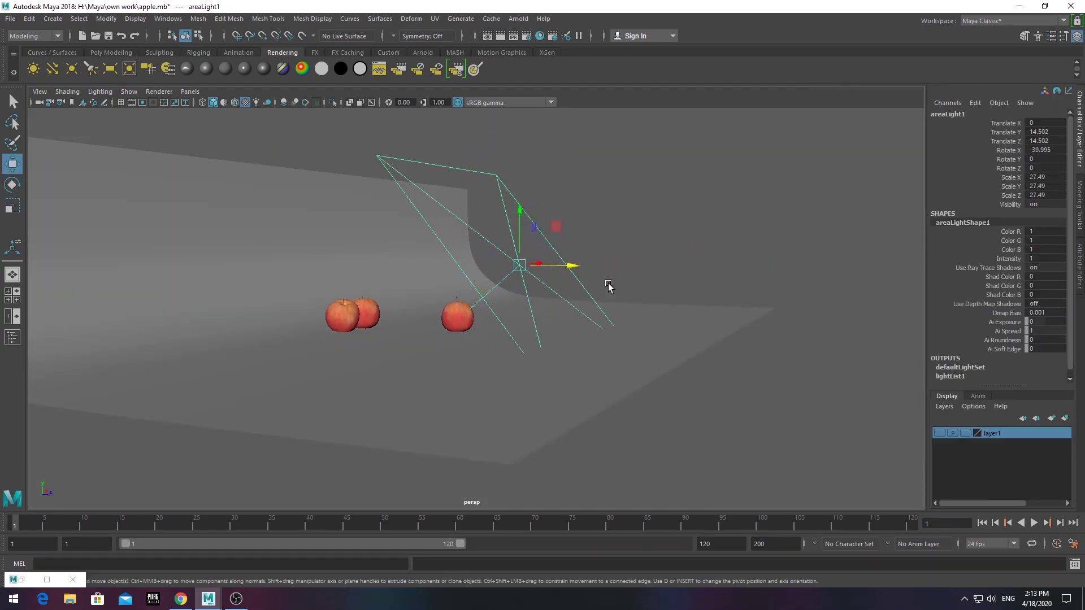
{"action": "left_click_drag", "start_coordinate": [608, 287], "coordinate": [523, 272]}
{"action": "key", "text": "ctrl+a"}
{"action": "left_click", "coordinate": [894, 111]}
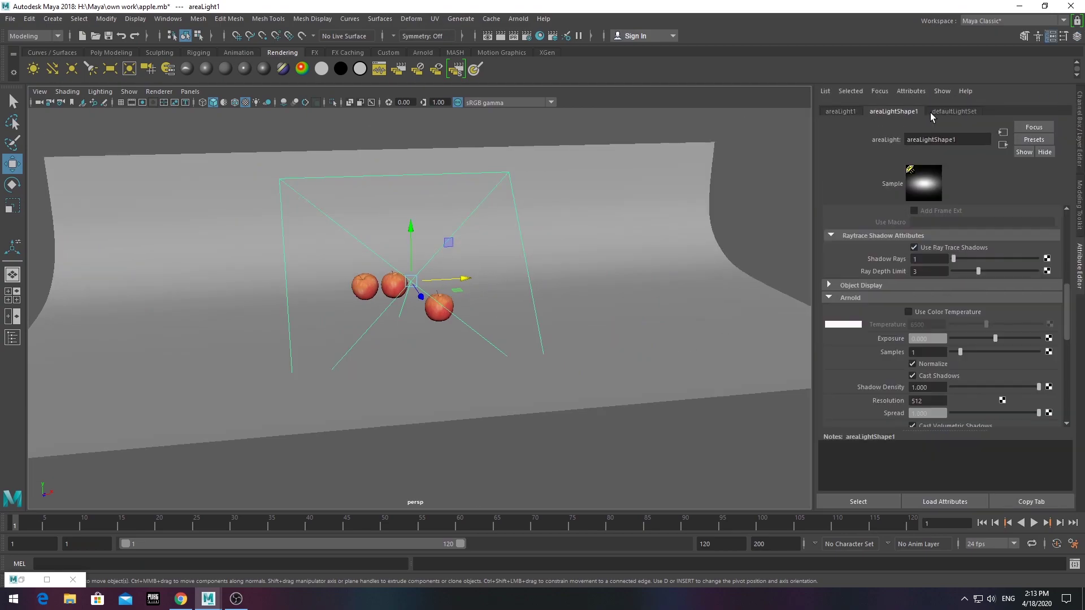
{"action": "type", "text": "10"}
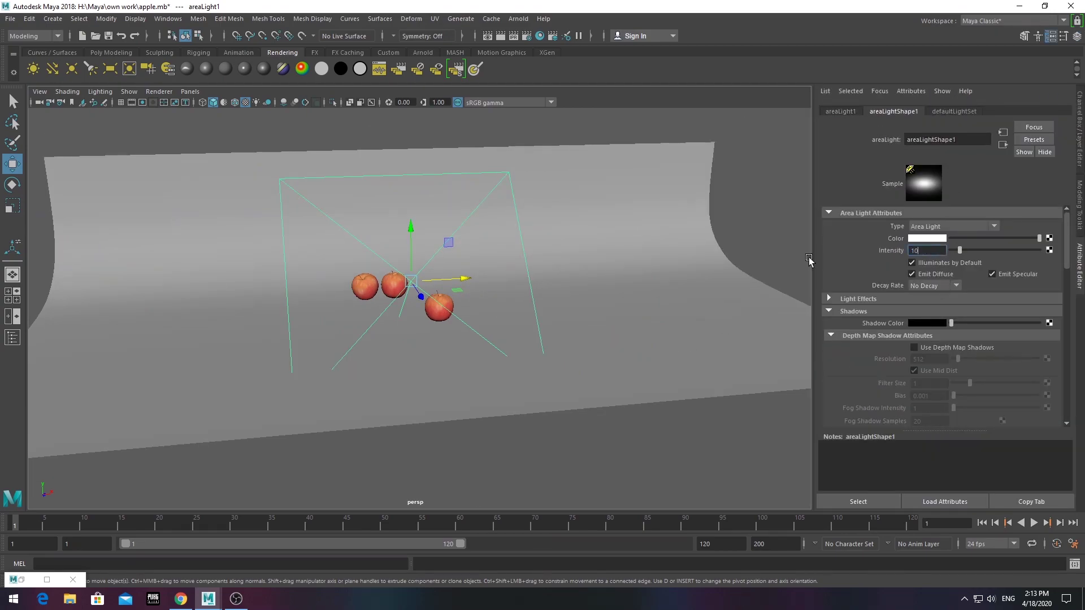
{"action": "key", "text": "Return"}
- Preview with all lights, then give the light 50 shadow rays, colour temperature 4962, exposure 20
{"action": "left_click", "coordinate": [574, 441]}
{"action": "key", "text": "7"}
{"action": "left_click", "coordinate": [450, 226]}
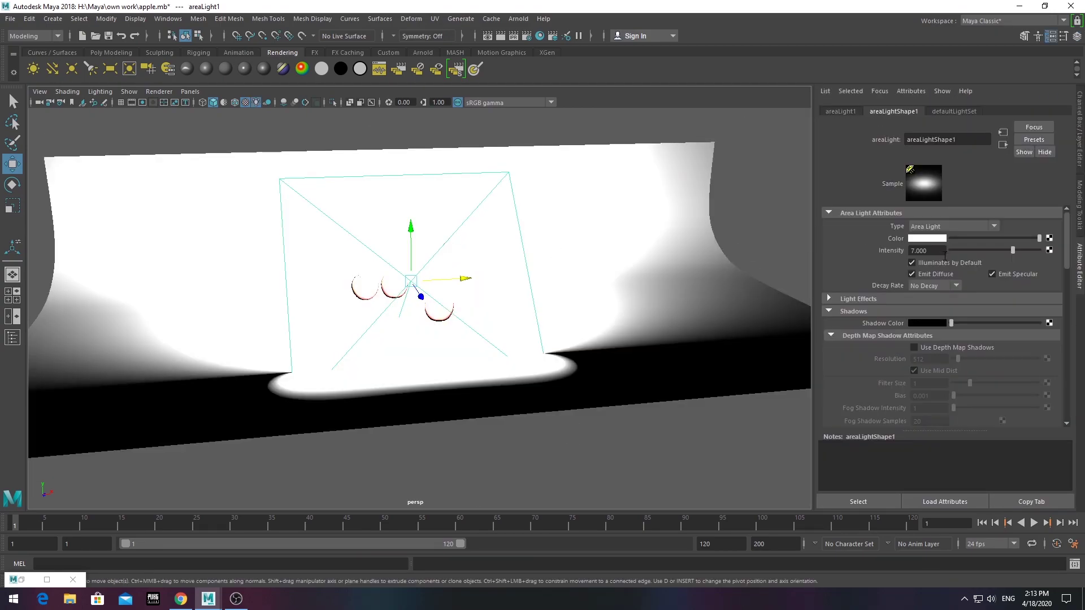
{"action": "scroll", "coordinate": [939, 319], "scroll_direction": "down", "scroll_amount": 5}
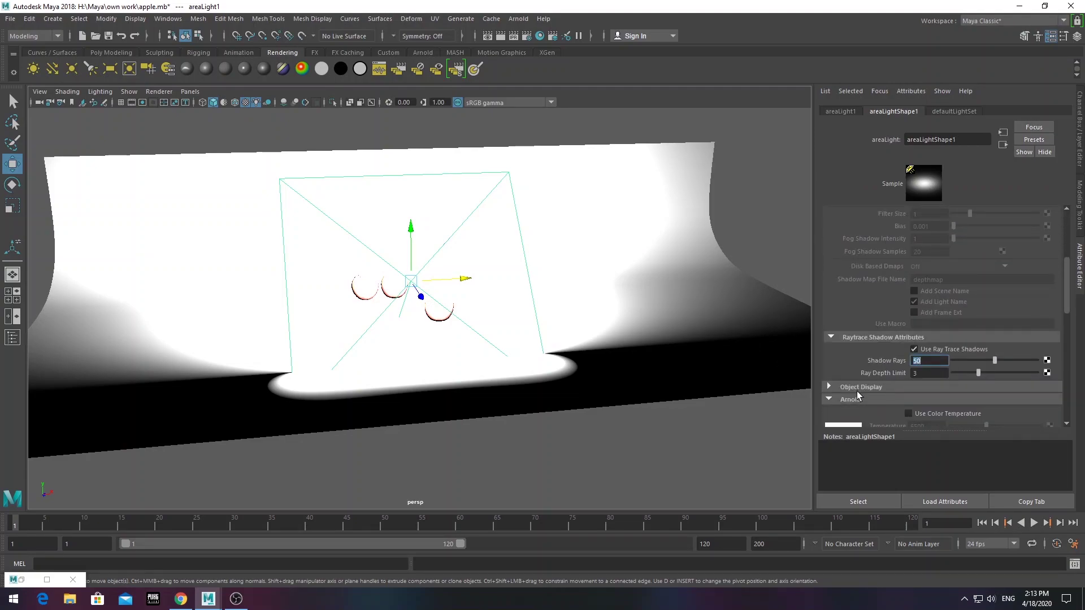
{"action": "scroll", "coordinate": [857, 394], "scroll_direction": "down", "scroll_amount": 3}
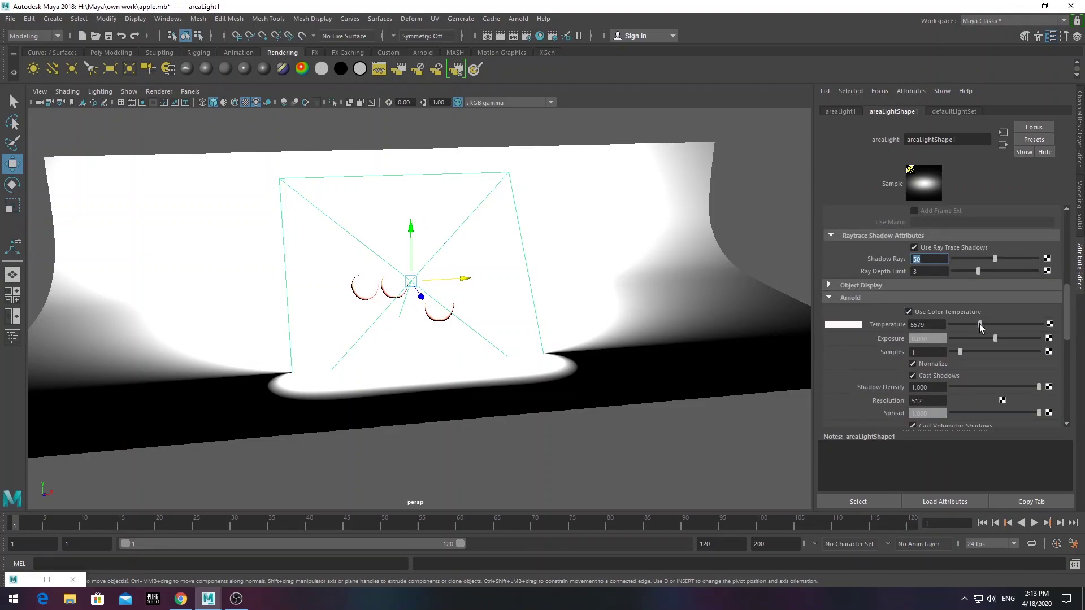
{"action": "left_click_drag", "start_coordinate": [979, 324], "coordinate": [976, 325]}
{"action": "scroll", "coordinate": [955, 388], "scroll_direction": "up", "scroll_amount": 1}
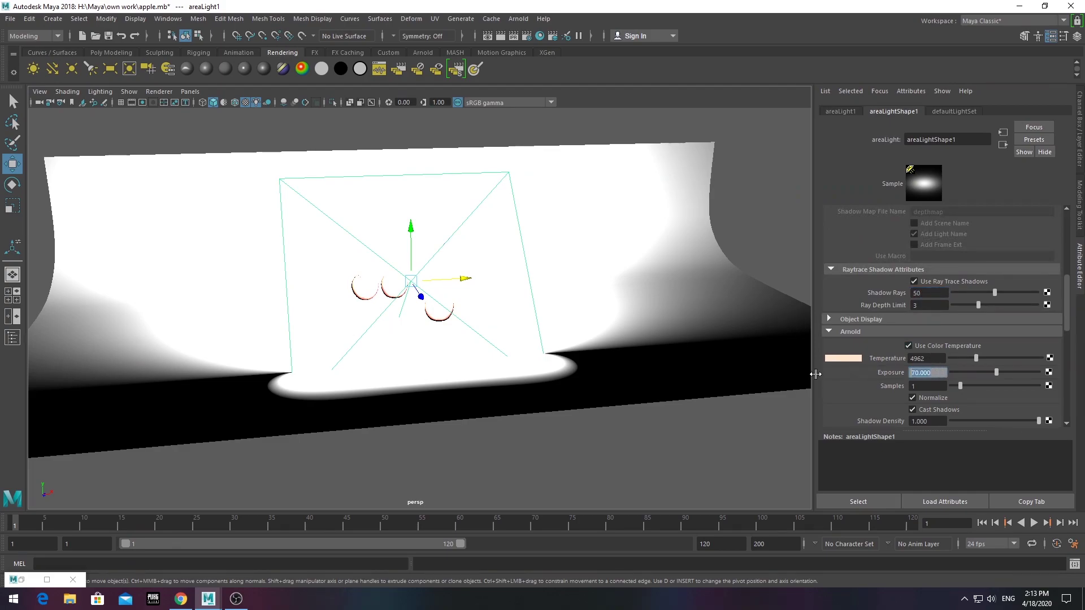
{"action": "left_click", "coordinate": [809, 471]}
{"action": "scroll", "coordinate": [364, 286], "scroll_direction": "up", "scroll_amount": 5}
{"action": "scroll", "coordinate": [359, 312], "scroll_direction": "up", "scroll_amount": 2}
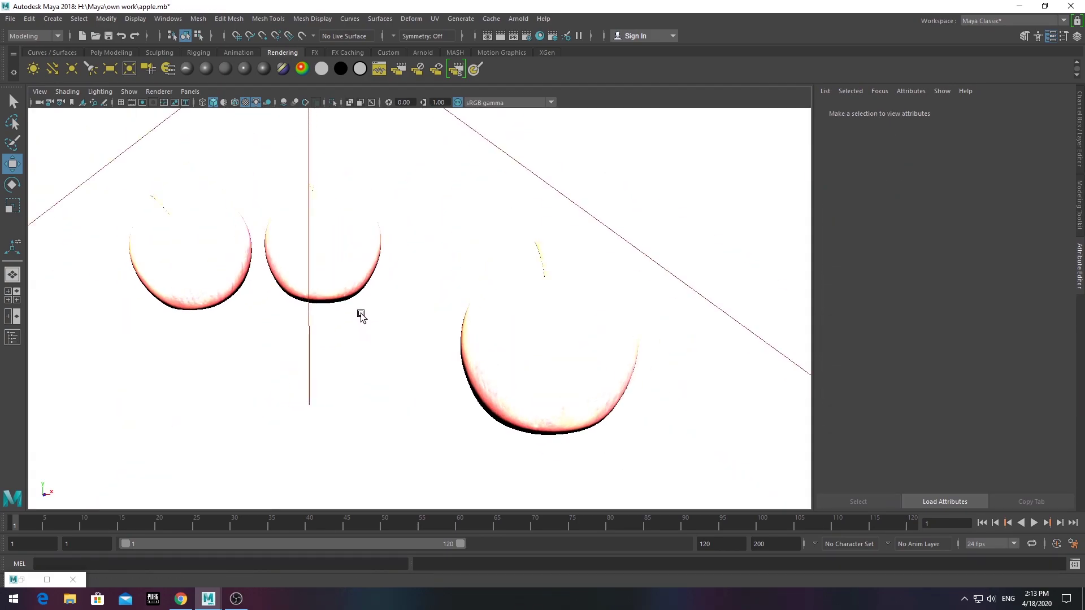
{"action": "scroll", "coordinate": [356, 308], "scroll_direction": "up", "scroll_amount": 2}
{"action": "scroll", "coordinate": [357, 314], "scroll_direction": "up", "scroll_amount": 2}
- Render the apple scene in Arnold, then minimize the Render View window
{"action": "left_click", "coordinate": [487, 35]}
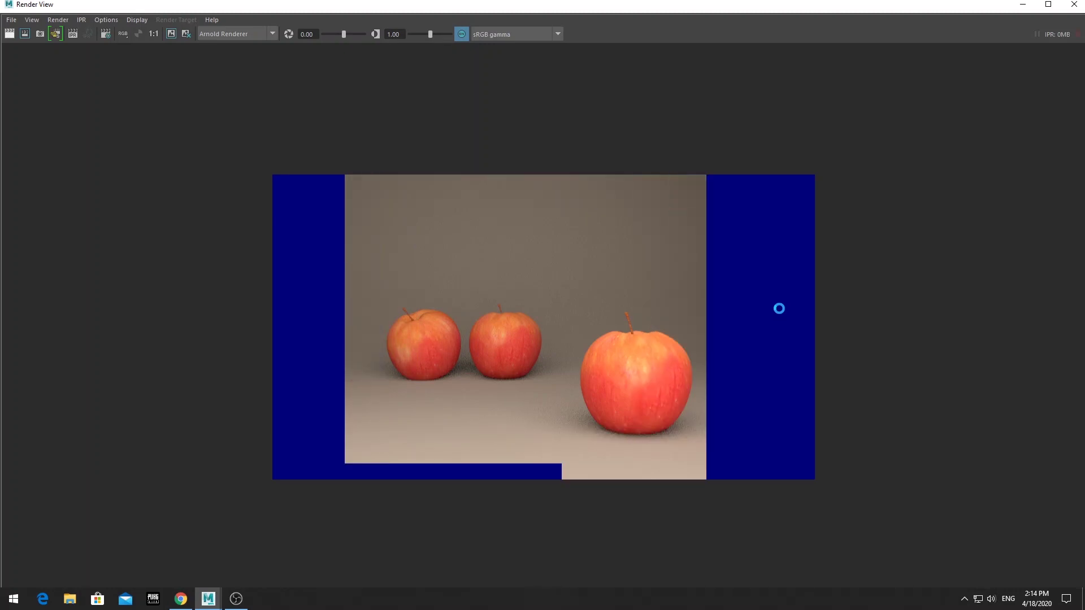
{"action": "left_click", "coordinate": [1021, 10]}
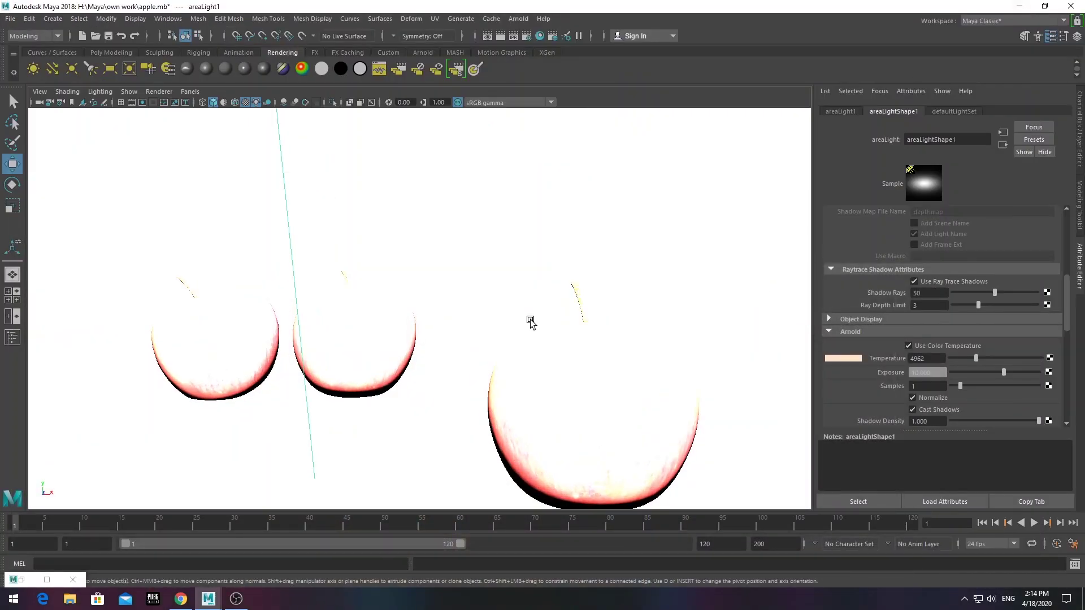
- Switch the viewport back to default lighting and select the apple at the back
{"action": "key", "text": "6"}
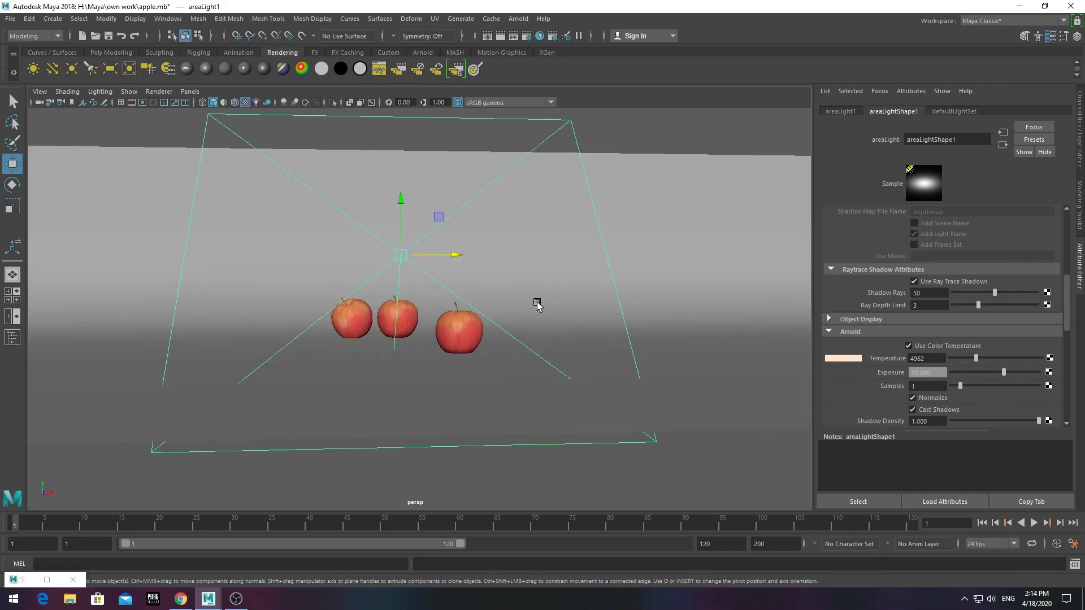
{"action": "scroll", "coordinate": [453, 371], "scroll_direction": "down", "scroll_amount": 5}
{"action": "left_click", "coordinate": [453, 371]}
{"action": "scroll", "coordinate": [544, 370], "scroll_direction": "up", "scroll_amount": 5}
{"action": "scroll", "coordinate": [387, 323], "scroll_direction": "down", "scroll_amount": 4}
{"action": "scroll", "coordinate": [591, 359], "scroll_direction": "up", "scroll_amount": 3}
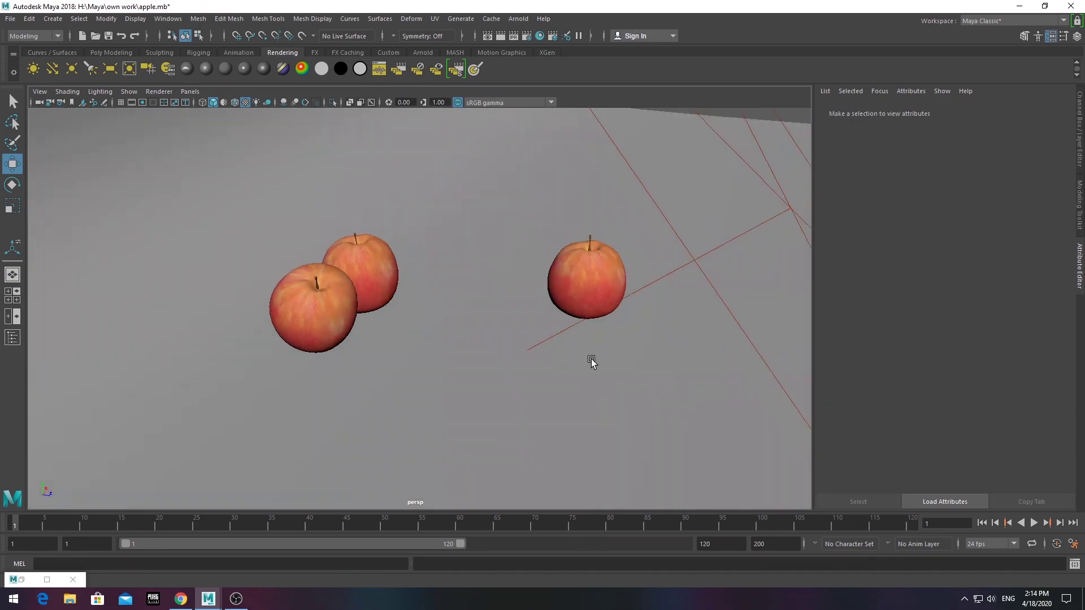
{"action": "scroll", "coordinate": [486, 286], "scroll_direction": "up", "scroll_amount": 2}
{"action": "left_click", "coordinate": [486, 286]}
{"action": "scroll", "coordinate": [486, 286], "scroll_direction": "up", "scroll_amount": 2}
- Move an apple away from the others and rotate apples to vary their orientation
{"action": "left_click", "coordinate": [199, 19]}
{"action": "mouse_move", "coordinate": [220, 47]}
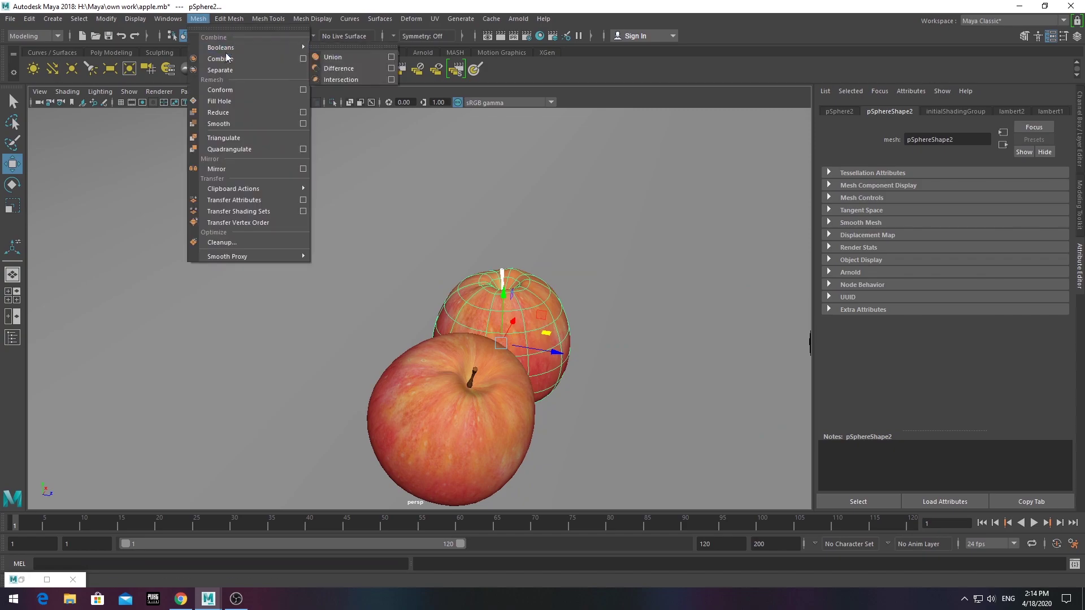
{"action": "left_click", "coordinate": [257, 70]}
{"action": "scroll", "coordinate": [481, 339], "scroll_direction": "down", "scroll_amount": 3}
{"action": "scroll", "coordinate": [480, 339], "scroll_direction": "down", "scroll_amount": 2}
{"action": "left_click_drag", "start_coordinate": [557, 351], "coordinate": [616, 317]}
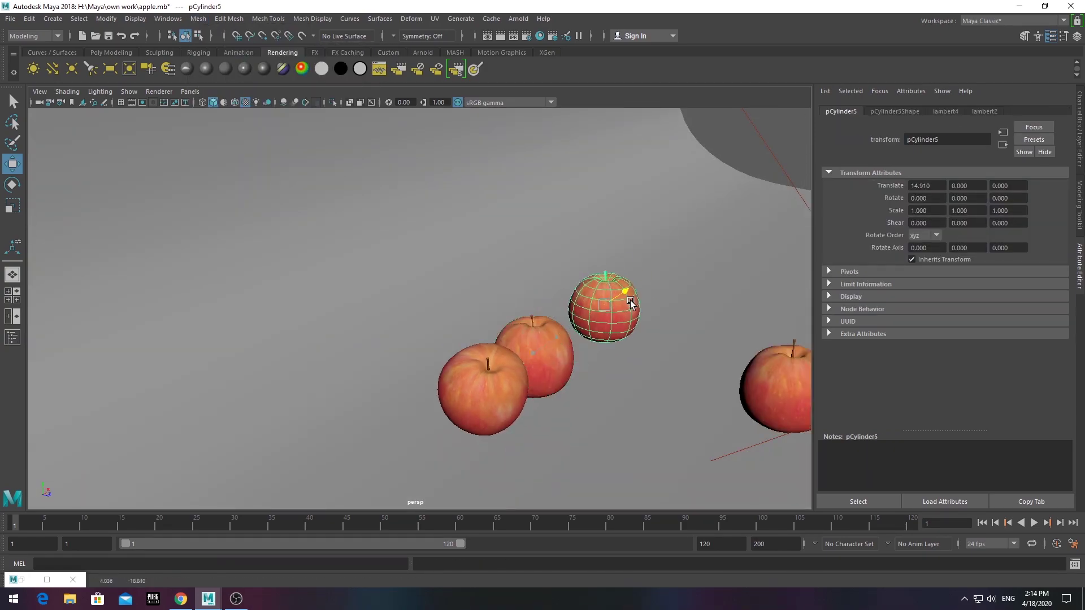
{"action": "key", "text": "e"}
{"action": "left_click", "coordinate": [581, 325]}
{"action": "scroll", "coordinate": [520, 342], "scroll_direction": "down", "scroll_amount": 5}
{"action": "left_click_drag", "start_coordinate": [521, 342], "coordinate": [491, 442], "text": "alt"}
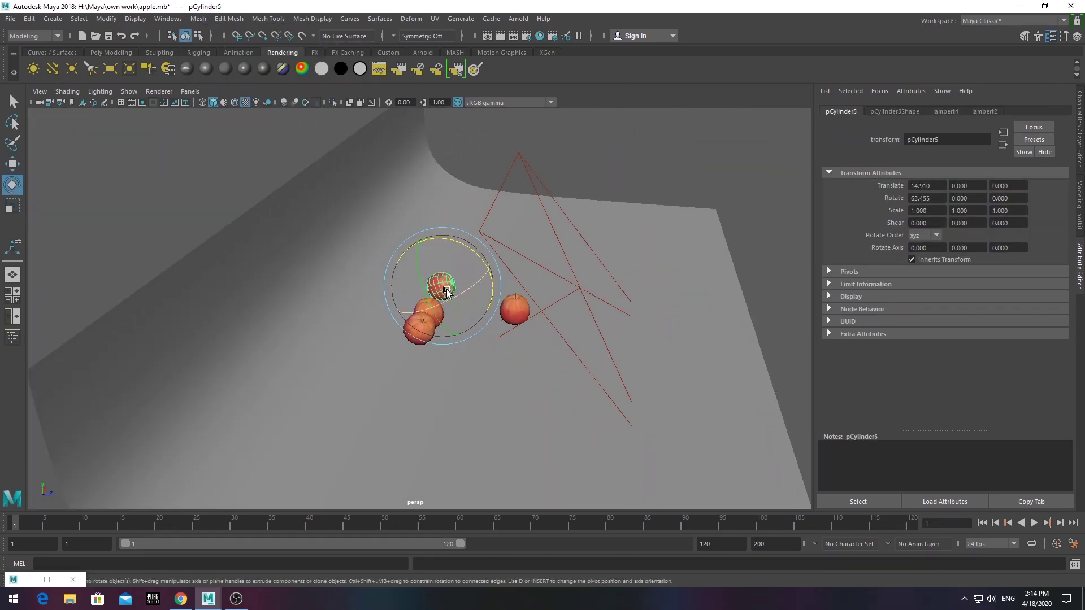
{"action": "left_click_drag", "start_coordinate": [444, 294], "coordinate": [492, 383]}
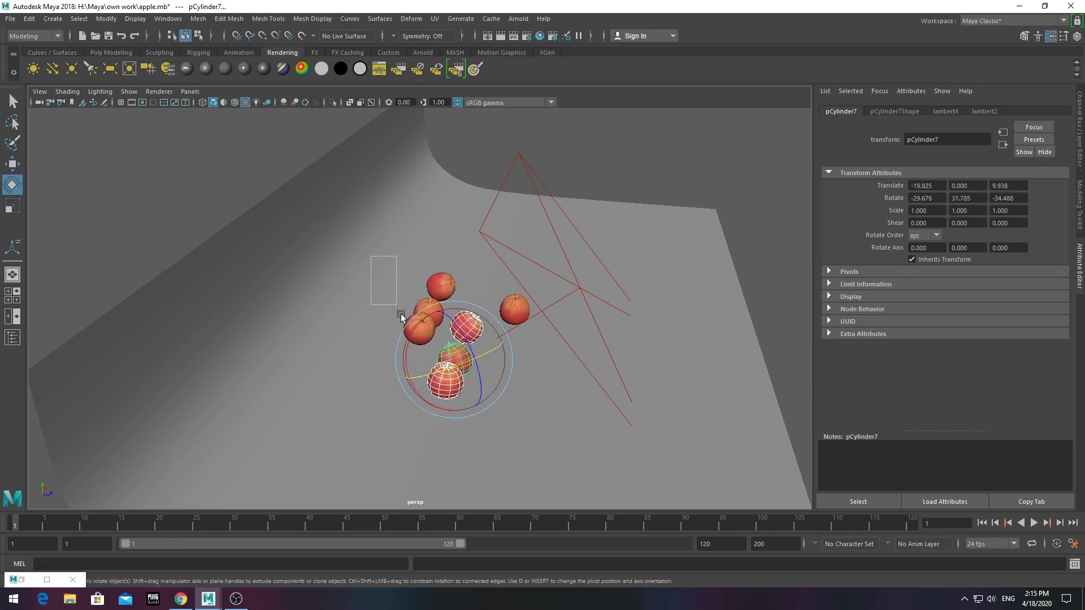
- Duplicate the selected apples, move the copies into place, and orbit to check the cluster
{"action": "key", "text": "ctrl+d"}
{"action": "key", "text": "w"}
{"action": "mouse_move", "coordinate": [444, 364]}
{"action": "left_mouse_down"}
{"action": "mouse_move", "coordinate": [463, 235]}
{"action": "mouse_move", "coordinate": [567, 295]}
{"action": "mouse_move", "coordinate": [654, 327]}
{"action": "mouse_move", "coordinate": [497, 377]}
{"action": "left_mouse_up"}
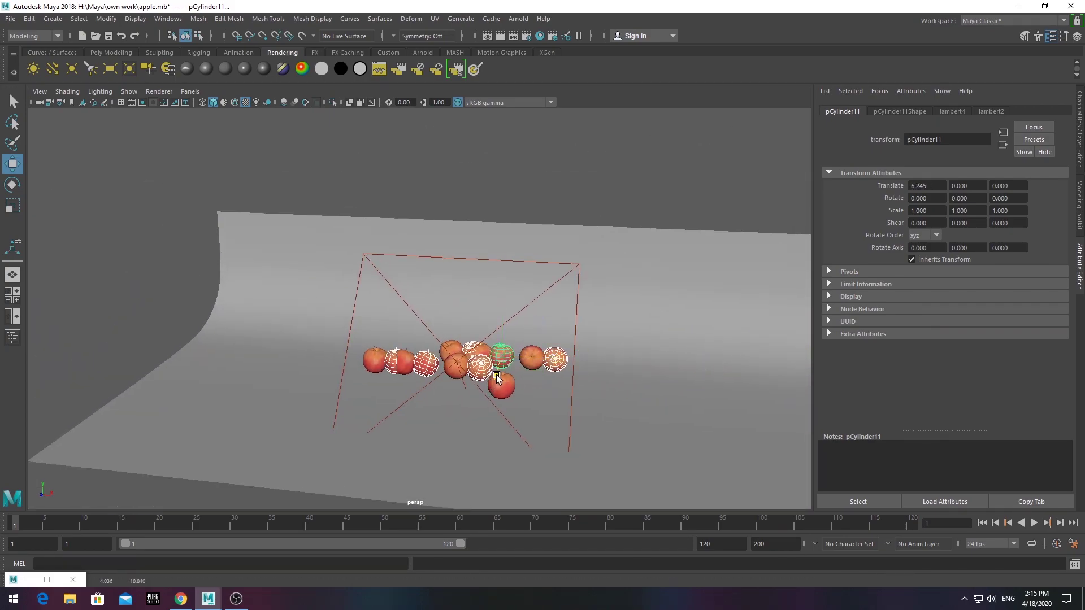
{"action": "mouse_move", "coordinate": [603, 263]}
{"action": "left_mouse_down", "text": "alt"}
{"action": "mouse_move", "coordinate": [496, 424]}
{"action": "mouse_move", "coordinate": [545, 387]}
{"action": "left_mouse_up", "text": "alt"}
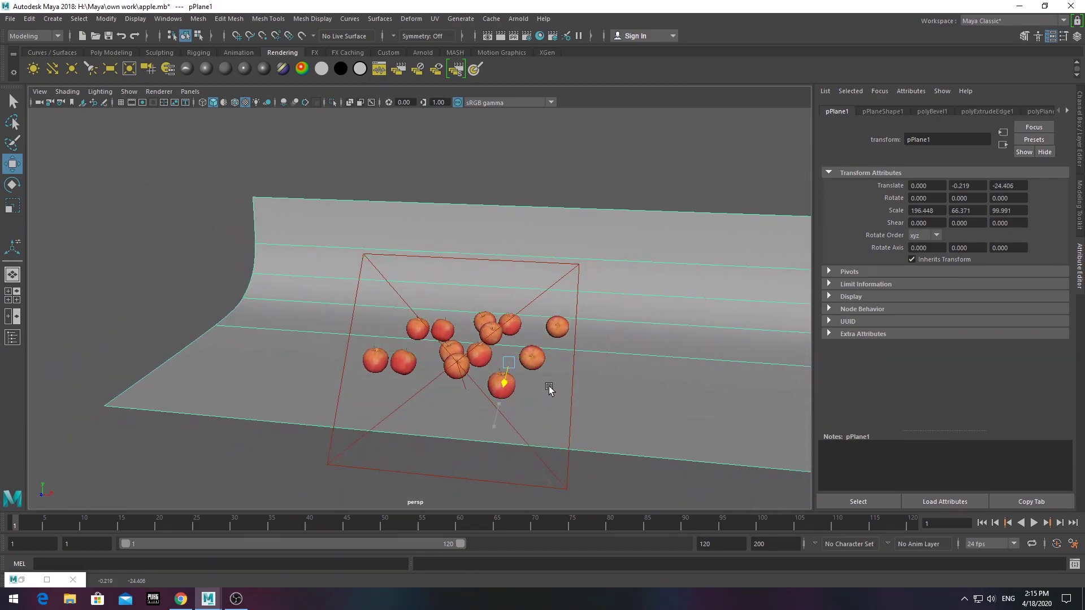
{"action": "scroll", "coordinate": [509, 407], "scroll_direction": "up", "scroll_amount": 8}
{"action": "left_click", "coordinate": [482, 431]}
{"action": "scroll", "coordinate": [482, 432], "scroll_direction": "down", "scroll_amount": 5}
{"action": "mouse_move", "coordinate": [456, 322]}
{"action": "left_mouse_down", "text": "alt"}
{"action": "mouse_move", "coordinate": [462, 311]}
{"action": "mouse_move", "coordinate": [552, 375]}
{"action": "mouse_move", "coordinate": [533, 311]}
{"action": "mouse_move", "coordinate": [561, 390]}
{"action": "mouse_move", "coordinate": [557, 358]}
{"action": "left_mouse_up", "text": "alt"}
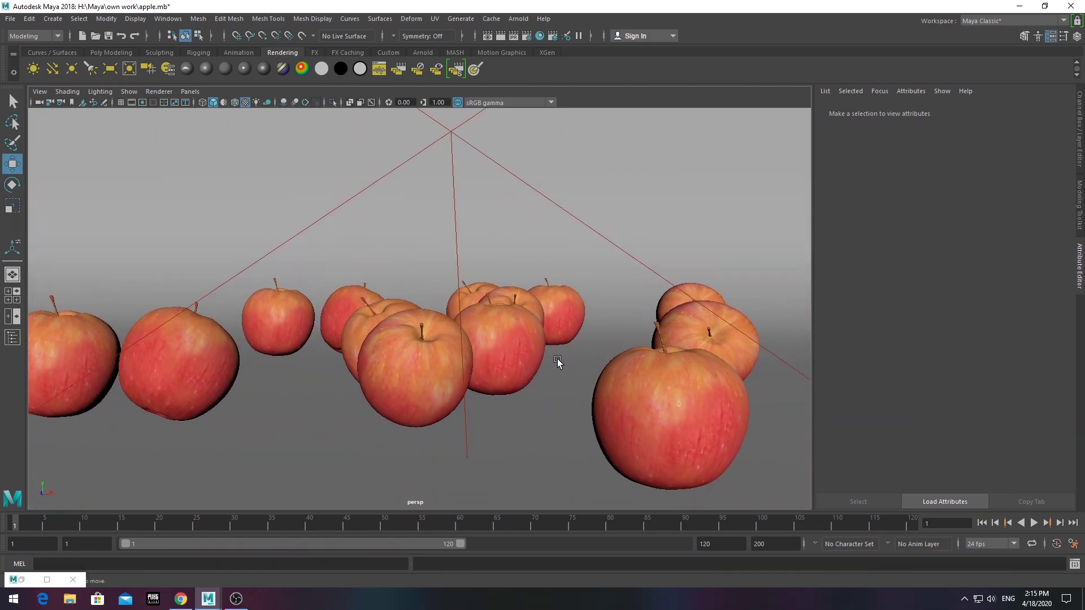
- Render the apples, set the image size preset to HD_720 (1280×720), and re-render
{"action": "left_click", "coordinate": [498, 37]}
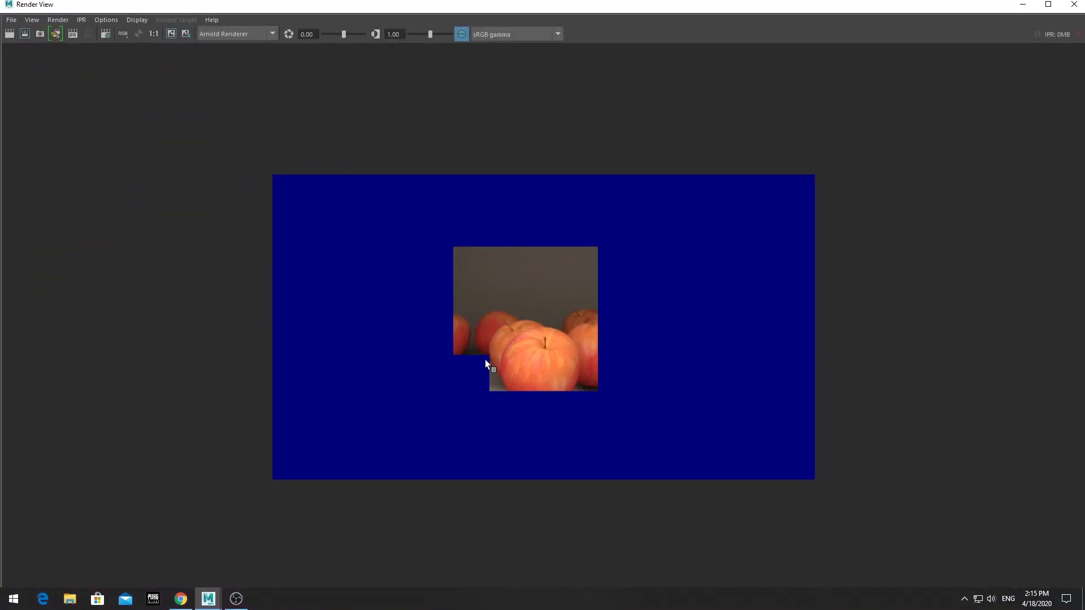
{"action": "left_click", "coordinate": [106, 20]}
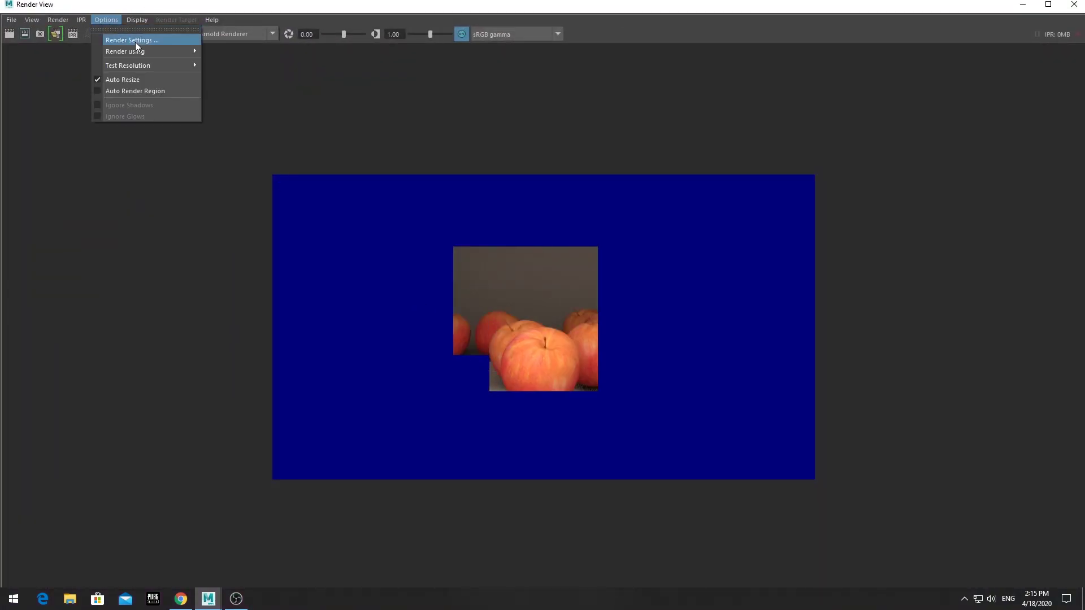
{"action": "left_click", "coordinate": [134, 41]}
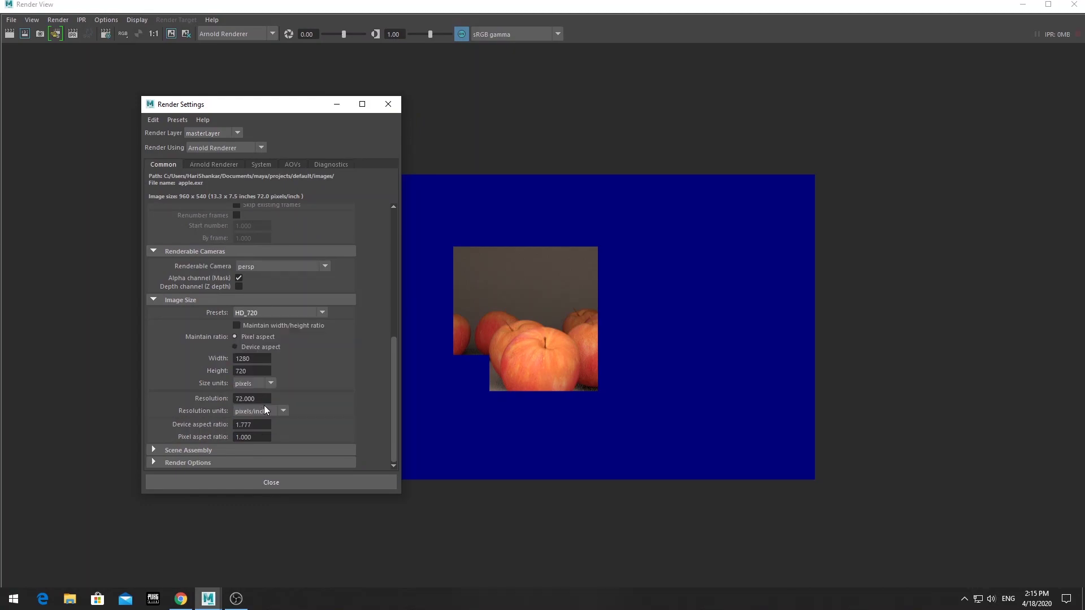
{"action": "left_click", "coordinate": [337, 104]}
{"action": "left_click", "coordinate": [9, 35]}
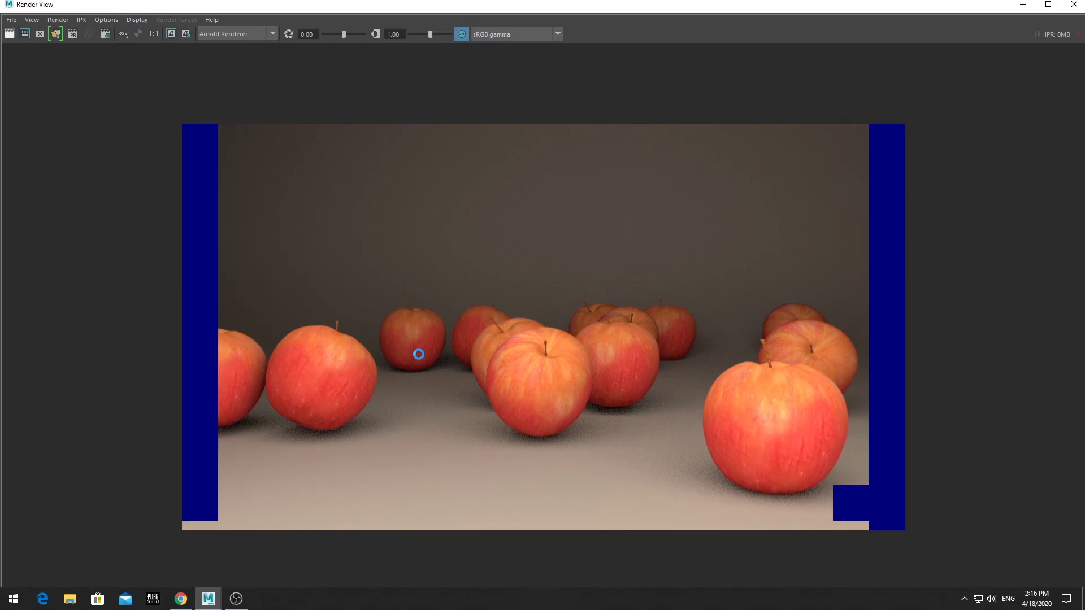
- Give areaLight1 60 shadow rays and a 5667 colour temperature
{"action": "left_click", "coordinate": [1023, 7]}
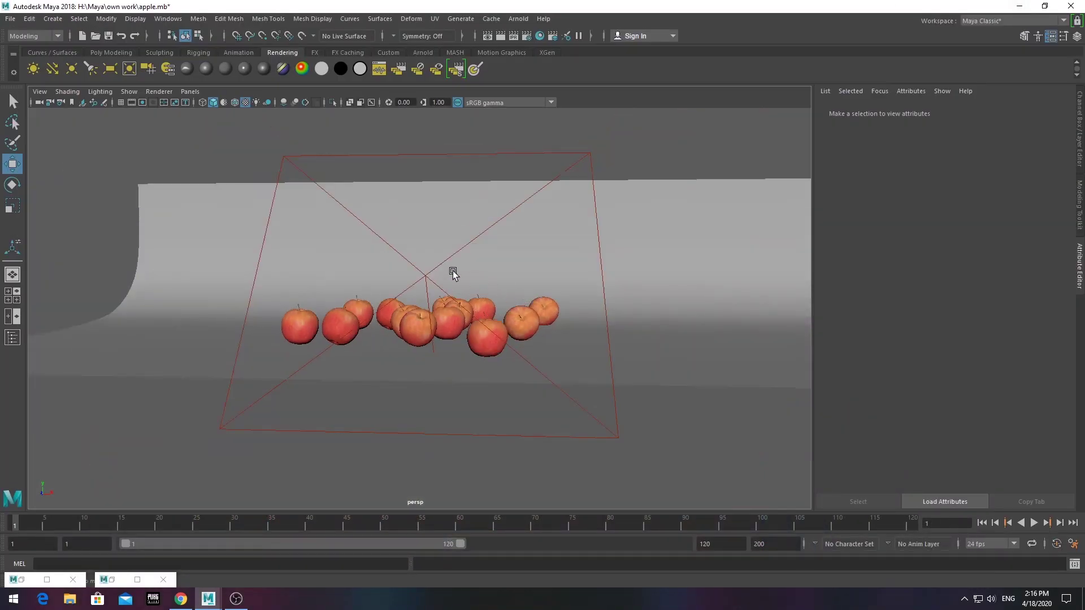
{"action": "left_click", "coordinate": [451, 271]}
{"action": "scroll", "coordinate": [492, 291], "scroll_direction": "up", "scroll_amount": 3}
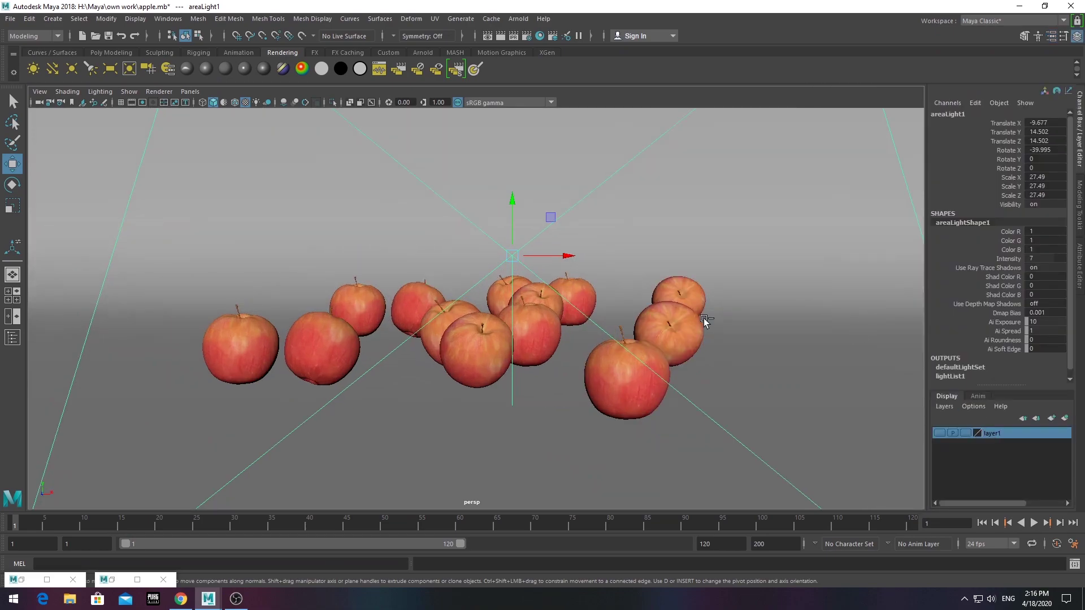
{"action": "left_click", "coordinate": [896, 112]}
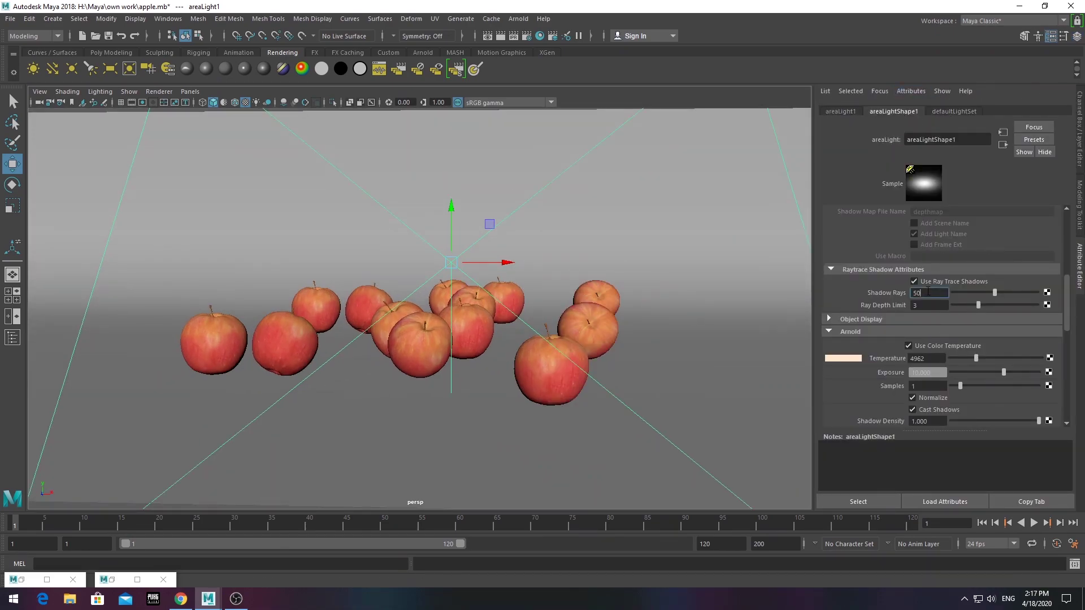
{"action": "key", "text": "Return"}
{"action": "left_click", "coordinate": [914, 281]}
{"action": "scroll", "coordinate": [941, 383], "scroll_direction": "down", "scroll_amount": 3}
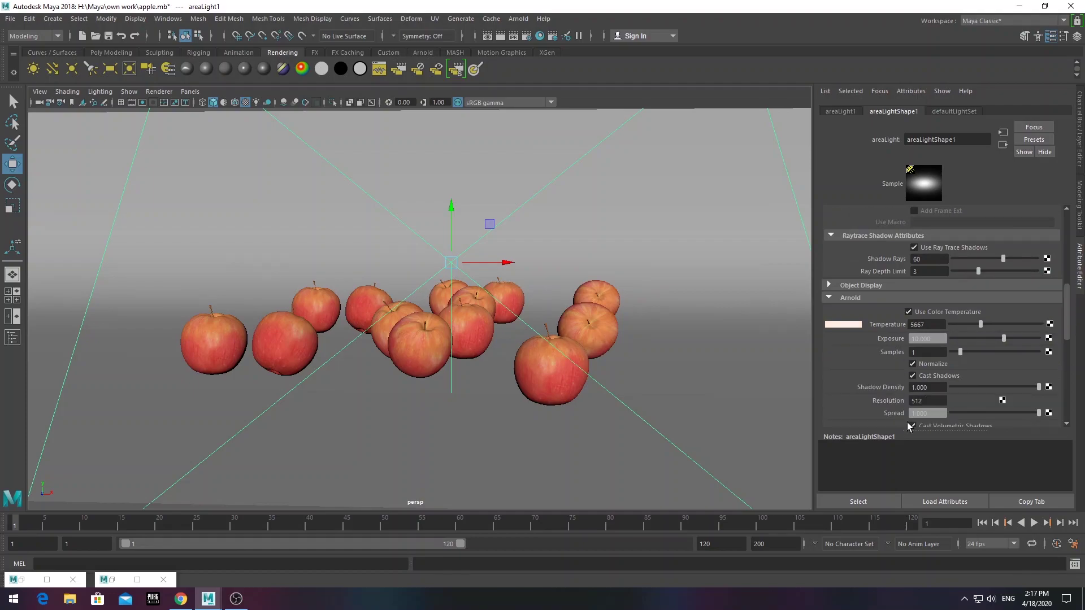
{"action": "scroll", "coordinate": [941, 383], "scroll_direction": "down", "scroll_amount": 3}
{"action": "scroll", "coordinate": [480, 330], "scroll_direction": "up", "scroll_amount": 2}
{"action": "scroll", "coordinate": [483, 337], "scroll_direction": "up", "scroll_amount": 2}
{"action": "scroll", "coordinate": [483, 338], "scroll_direction": "up", "scroll_amount": 2}
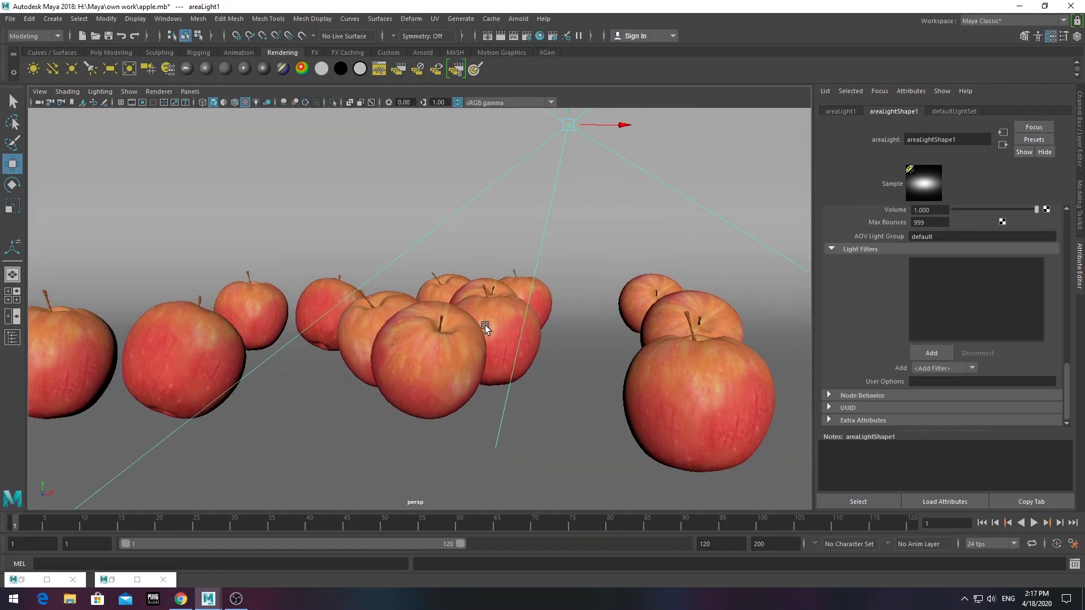
{"action": "scroll", "coordinate": [486, 325], "scroll_direction": "up", "scroll_amount": 1}
- Check the lit apples in an Arnold preview render, then close the preview
{"action": "left_click", "coordinate": [519, 19]}
{"action": "left_click", "coordinate": [565, 49]}
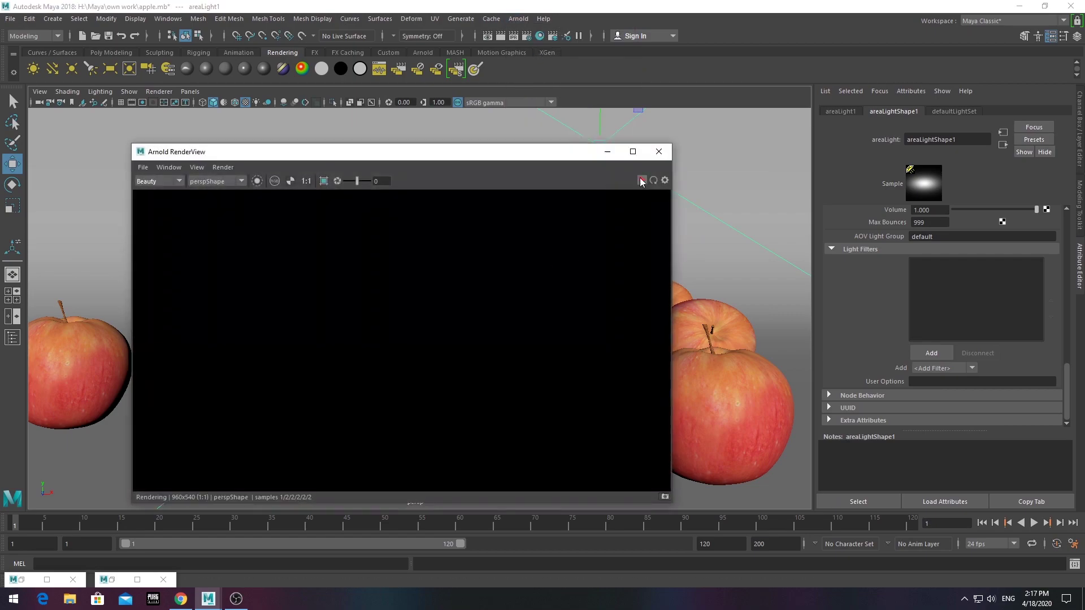
{"action": "left_click", "coordinate": [640, 177]}
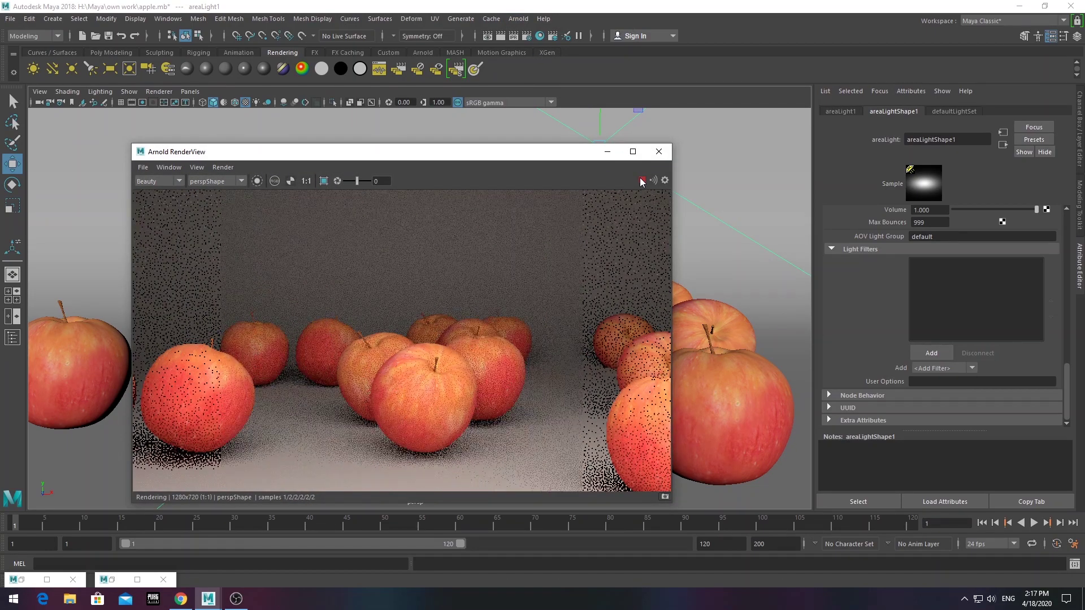
{"action": "left_click", "coordinate": [659, 152]}
- Deselect the area light and render the current view of the apples
{"action": "scroll", "coordinate": [731, 363], "scroll_direction": "down", "scroll_amount": 5}
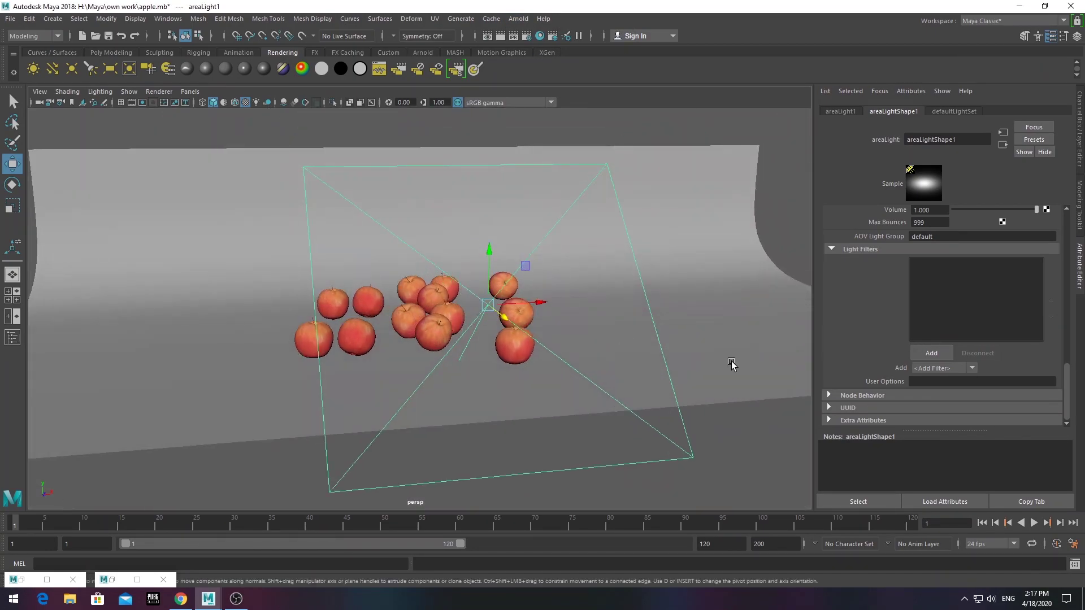
{"action": "left_click", "coordinate": [661, 339]}
{"action": "scroll", "coordinate": [655, 339], "scroll_direction": "up", "scroll_amount": 3}
{"action": "scroll", "coordinate": [644, 336], "scroll_direction": "up", "scroll_amount": 3}
{"action": "scroll", "coordinate": [664, 373], "scroll_direction": "down", "scroll_amount": 5}
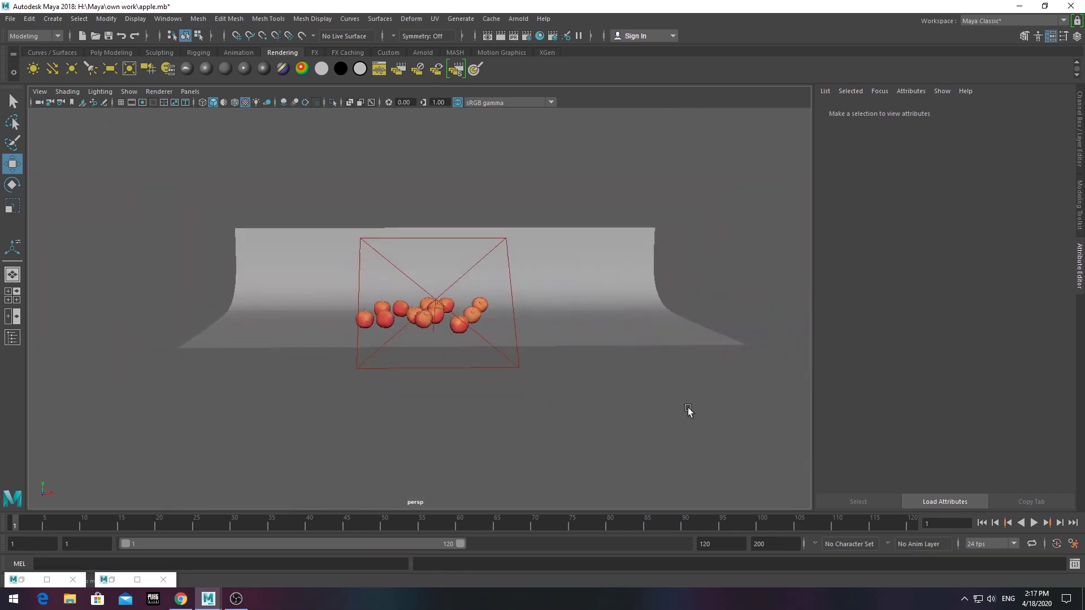
{"action": "scroll", "coordinate": [422, 385], "scroll_direction": "up", "scroll_amount": 5}
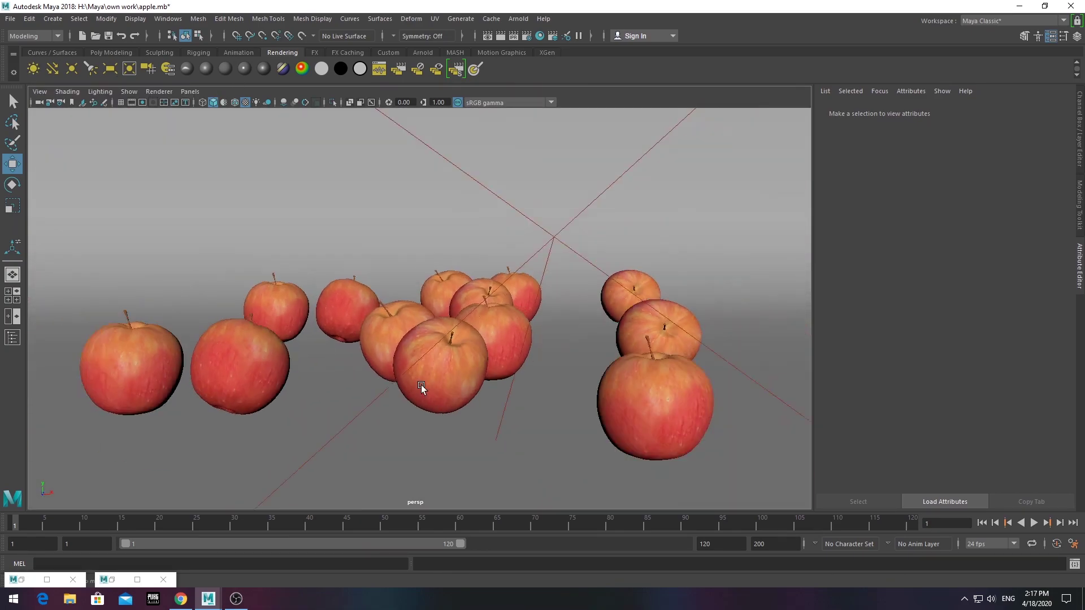
{"action": "scroll", "coordinate": [445, 389], "scroll_direction": "up", "scroll_amount": 1}
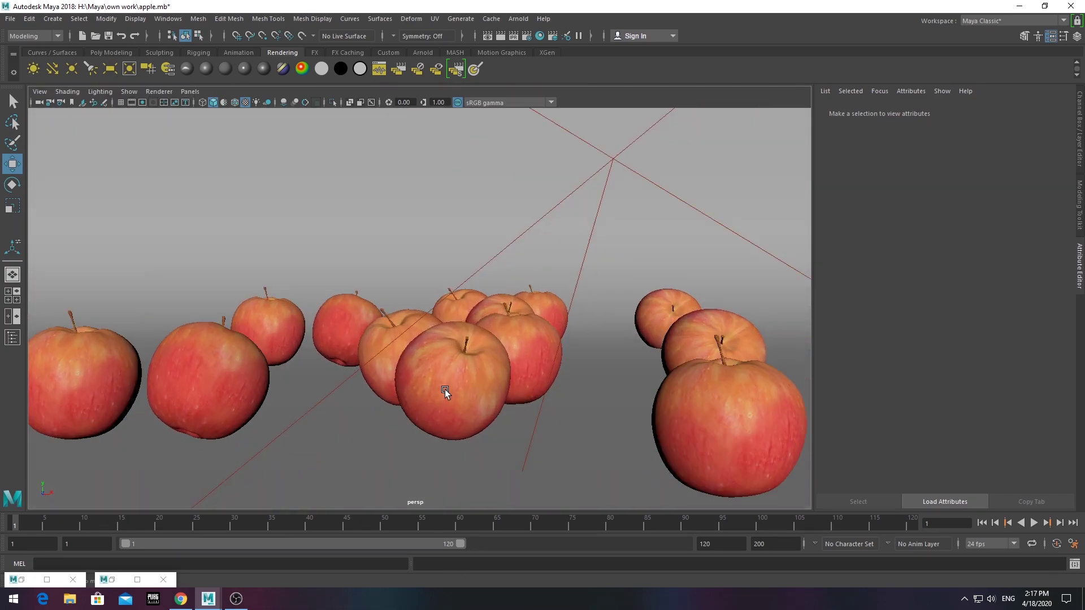
{"action": "left_click", "coordinate": [500, 38]}
- Set the Render Settings image size preset to HD_1080 so the apple render proceeds full-size
{"action": "left_click", "coordinate": [105, 20]}
{"action": "left_click", "coordinate": [119, 40]}
{"action": "left_click", "coordinate": [259, 312]}
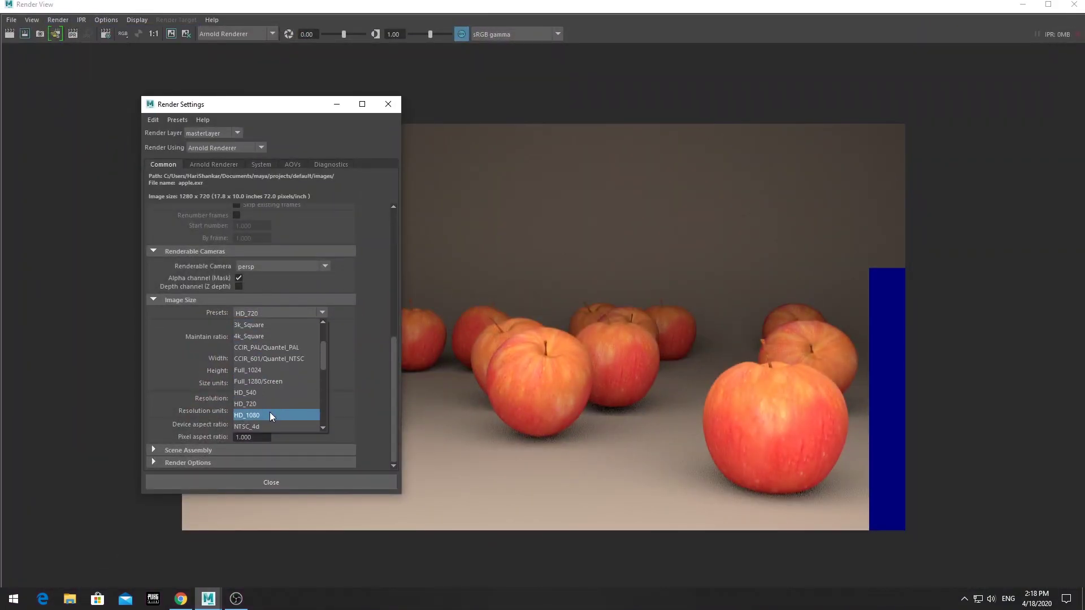
{"action": "left_click", "coordinate": [248, 414]}
{"action": "left_click", "coordinate": [388, 104]}
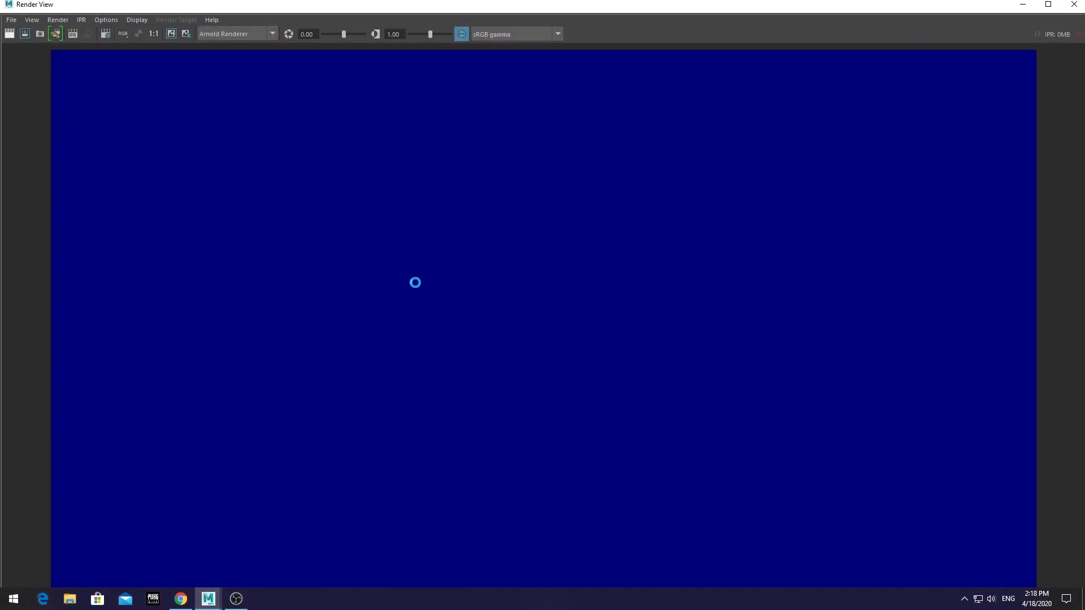